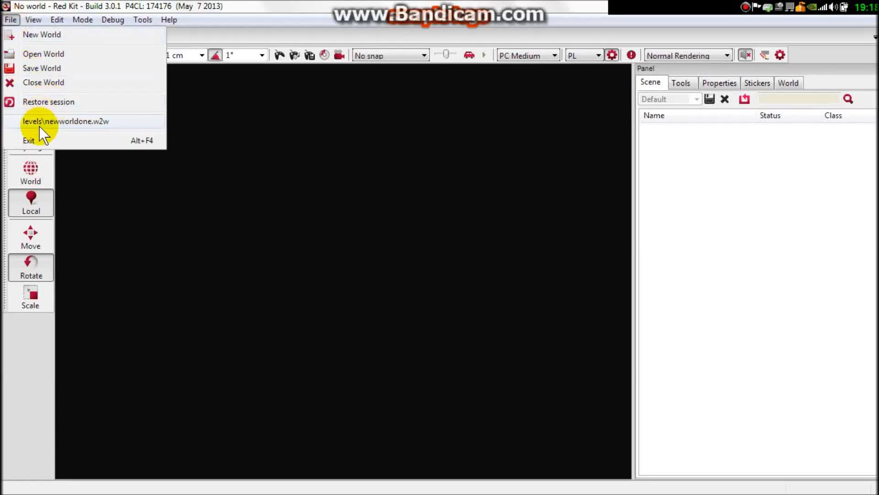
# - Open newworldone.w2w, load all its layers, and fly the camera into the canyon
pyautogui.click(39, 126)
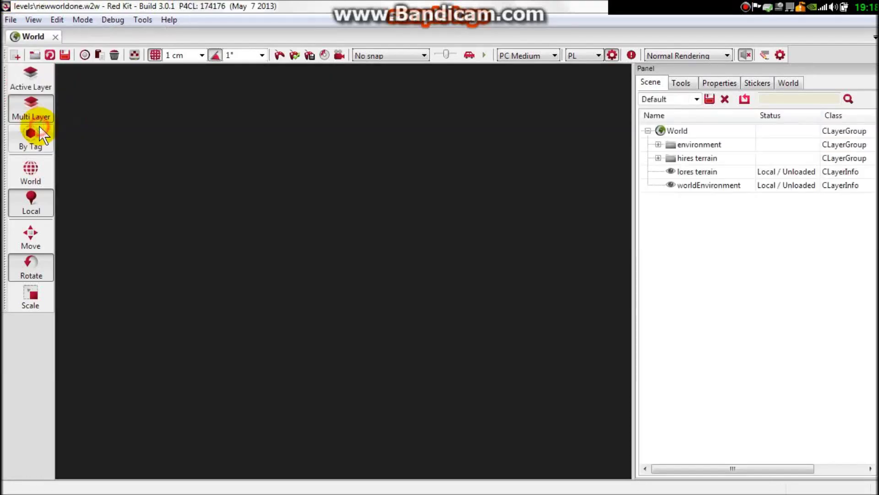
pyautogui.rightClick(686, 132)
pyautogui.click(722, 222)
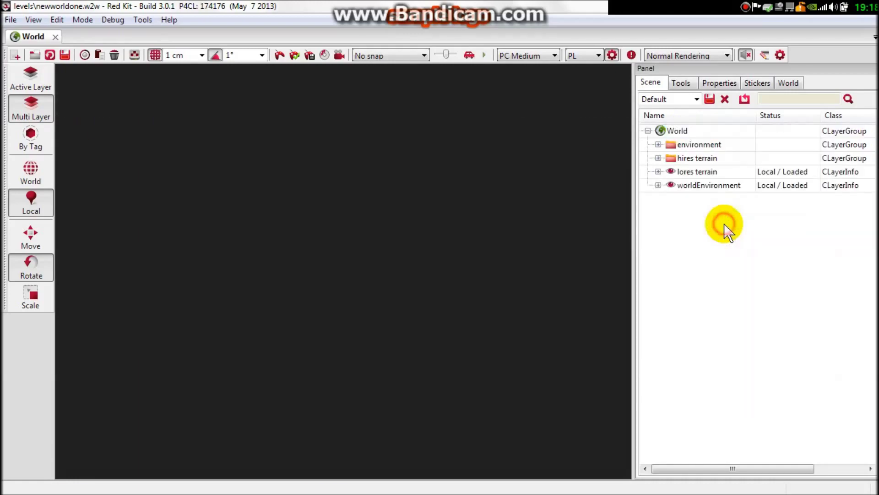
pyautogui.moveTo(497, 302)
pyautogui.mouseDown()
pyautogui.moveTo(412, 261)
pyautogui.moveTo(310, 275)
pyautogui.moveTo(343, 261)
pyautogui.moveTo(289, 289)
pyautogui.moveTo(344, 275)
pyautogui.mouseUp()
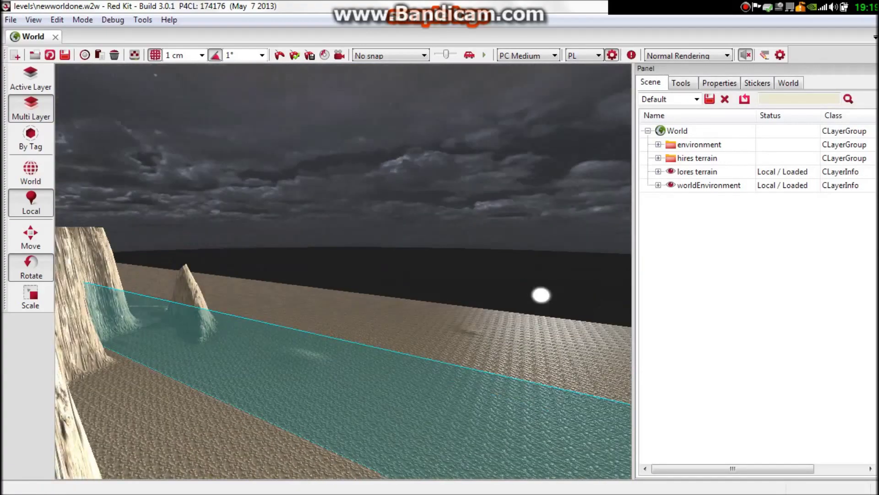
pyautogui.press('w')
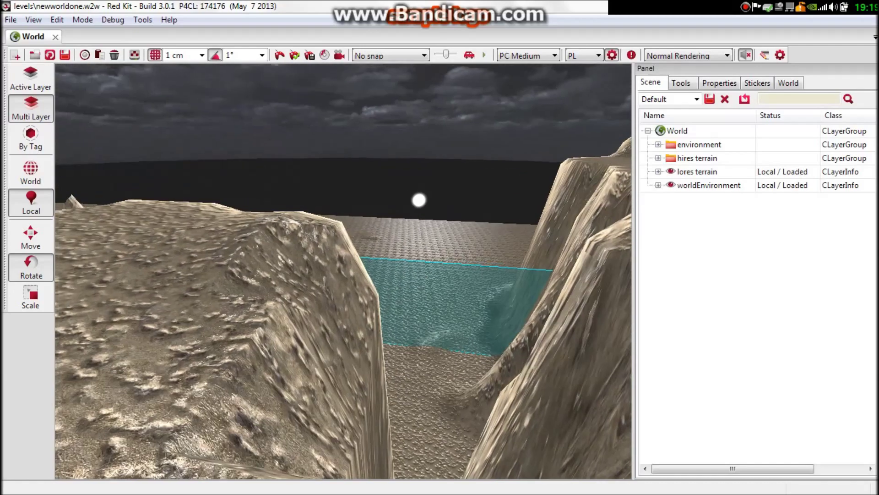
# - Add a layer group named area_ravine under World
pyautogui.press('w')
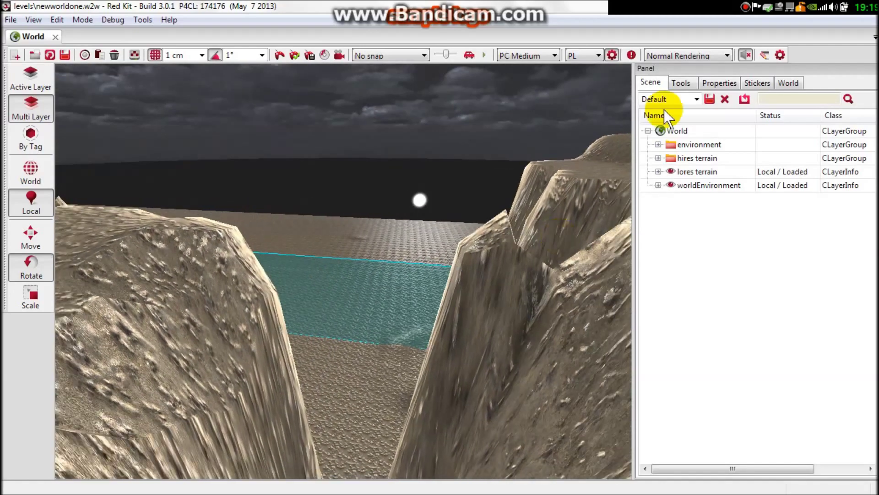
pyautogui.rightClick(694, 132)
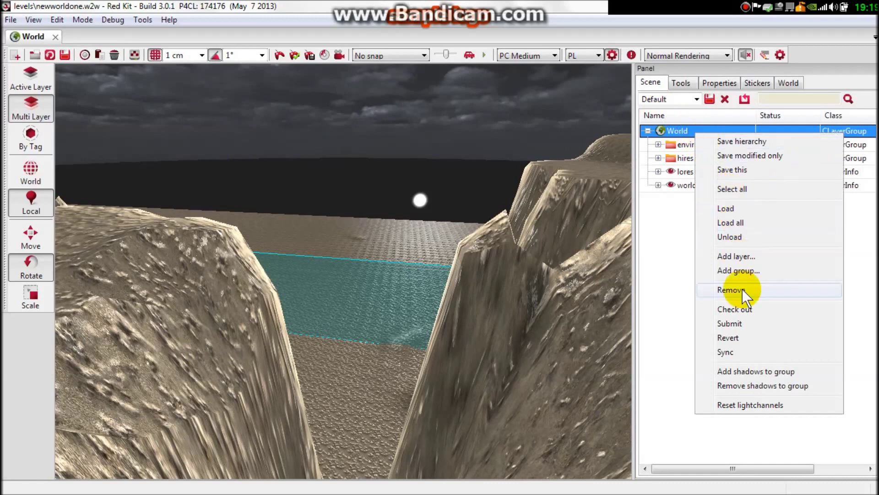
pyautogui.click(742, 270)
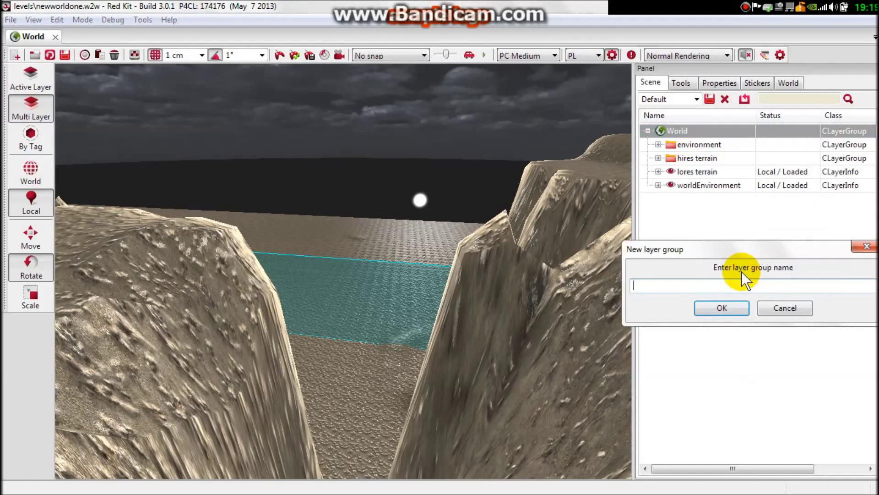
pyautogui.write('Area_ravine')
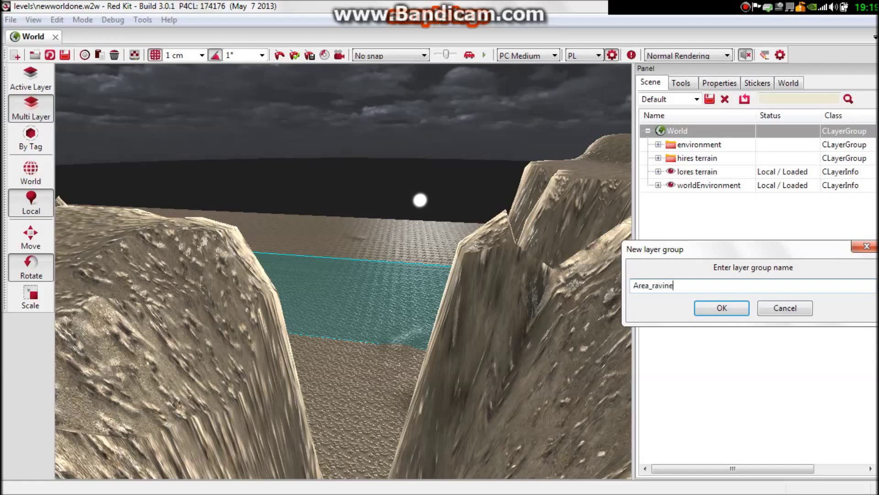
pyautogui.press('Return')
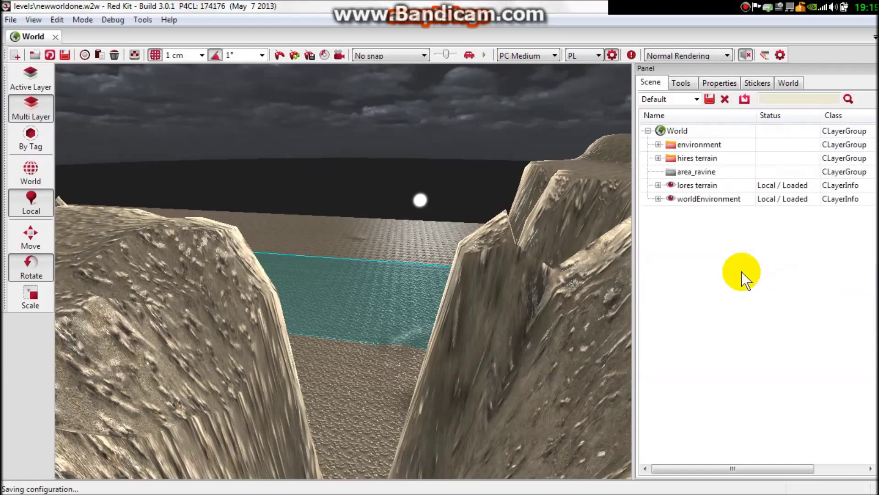
# - Add a layer named bridge inside the area_ravine group
pyautogui.click(381, 268)
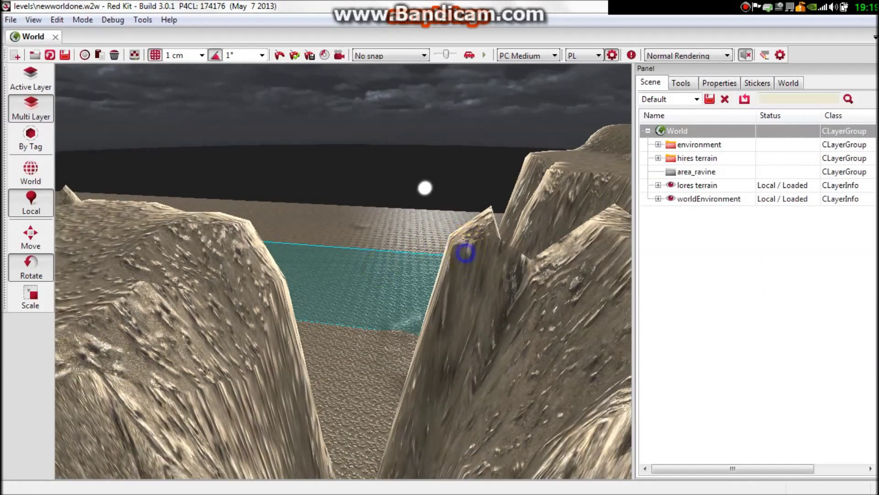
pyautogui.moveTo(382, 268); pyautogui.dragTo(460, 240, button='right')
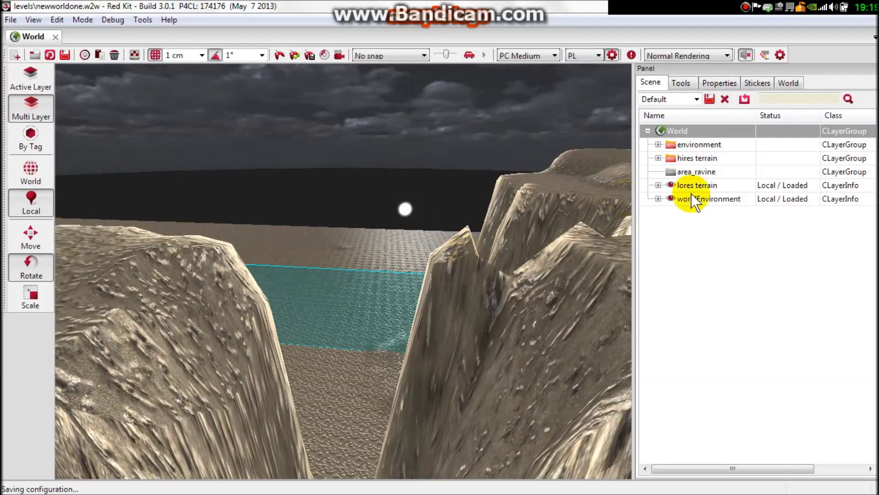
pyautogui.rightClick(690, 170)
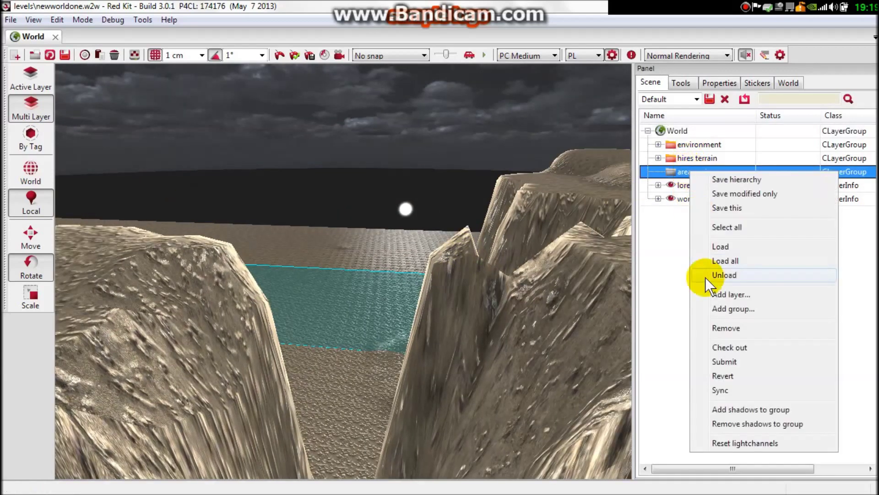
pyautogui.click(726, 285)
pyautogui.write('bridge')
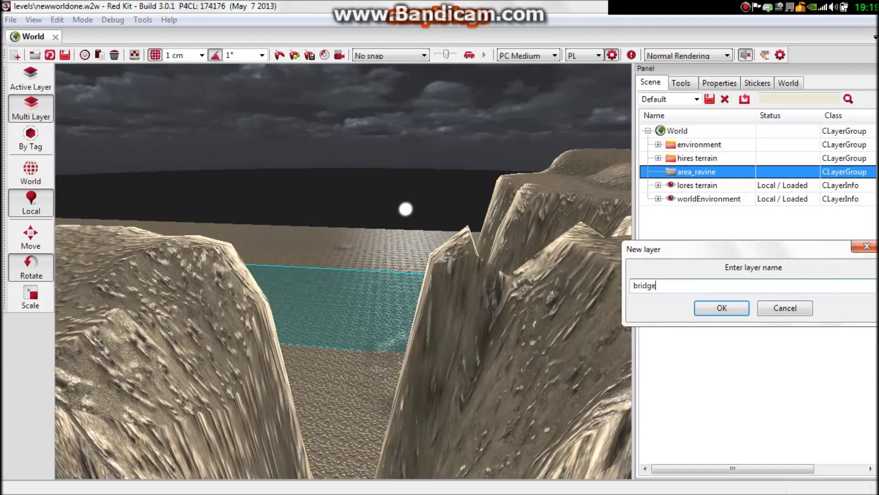
pyautogui.click(721, 307)
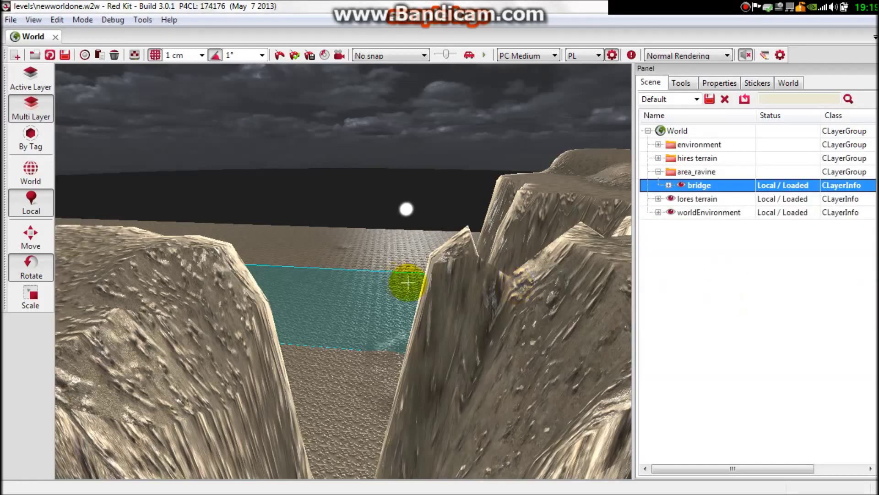
# - Filter the Asset Browser to CMesh resources and search for 'bridge'
pyautogui.click(135, 54)
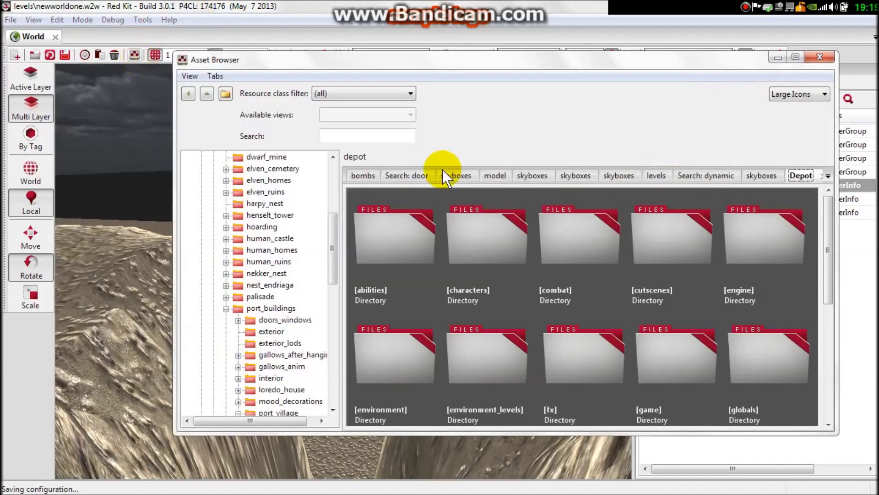
pyautogui.click(378, 94)
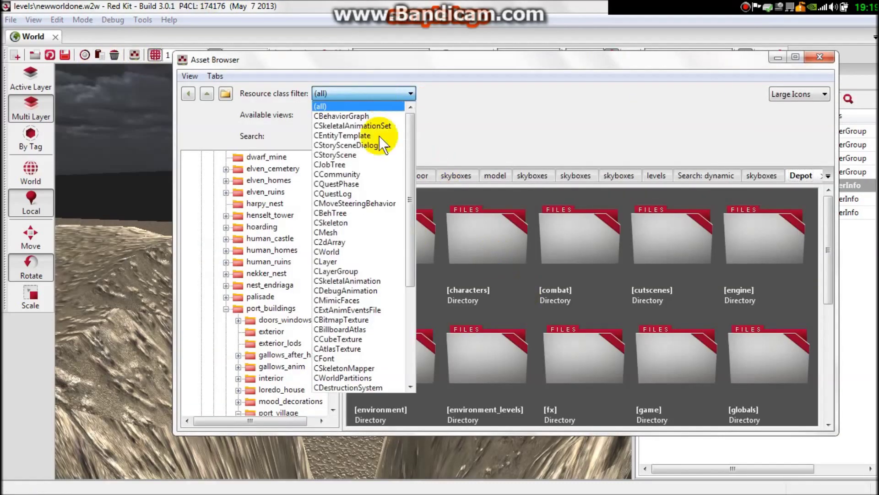
pyautogui.click(355, 233)
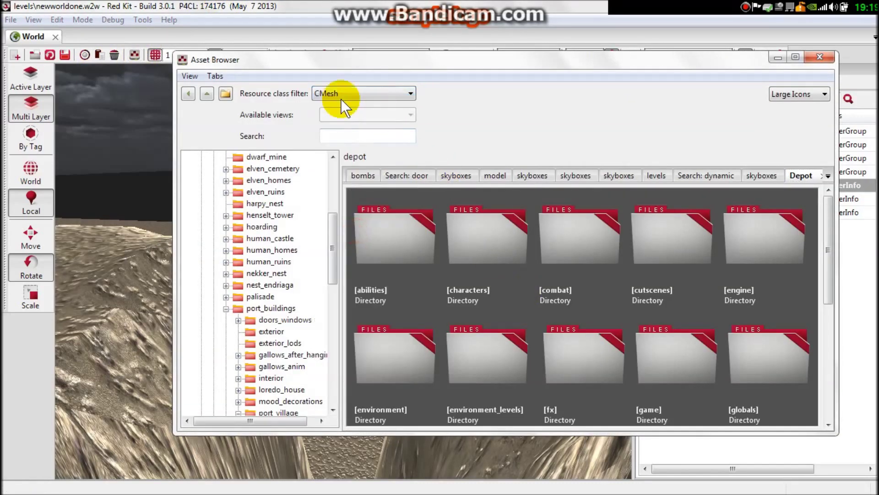
pyautogui.click(337, 135)
pyautogui.write('bri')
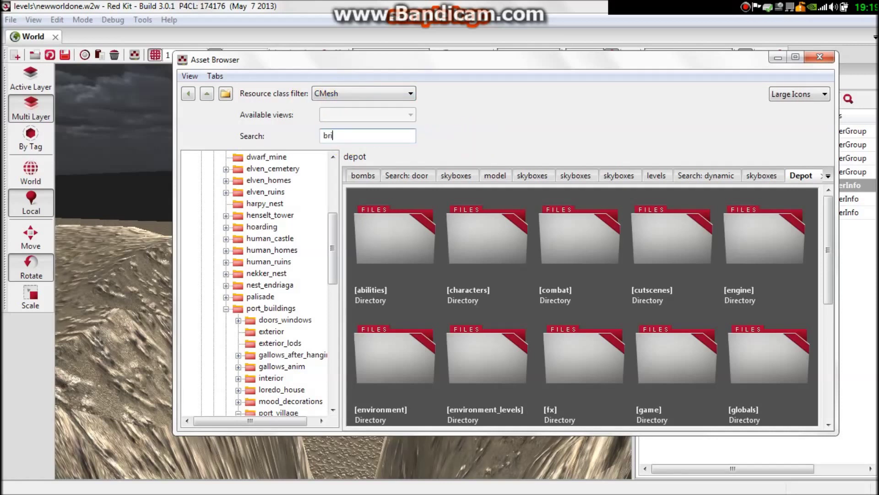
pyautogui.write('dge')
pyautogui.press('Return')
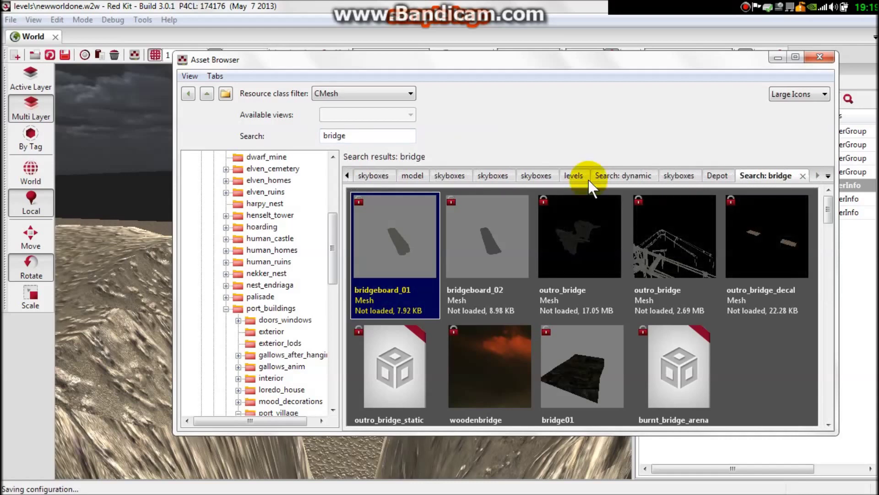
pyautogui.moveTo(829, 209); pyautogui.dragTo(827, 232)
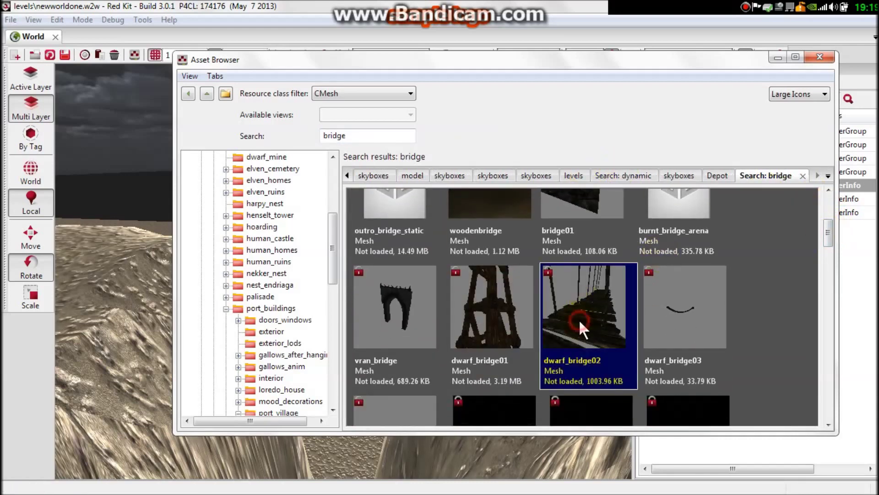
# - Drop dwarf_bridge02 above the left cliff as a static mesh
pyautogui.moveTo(580, 320); pyautogui.dragTo(138, 256)
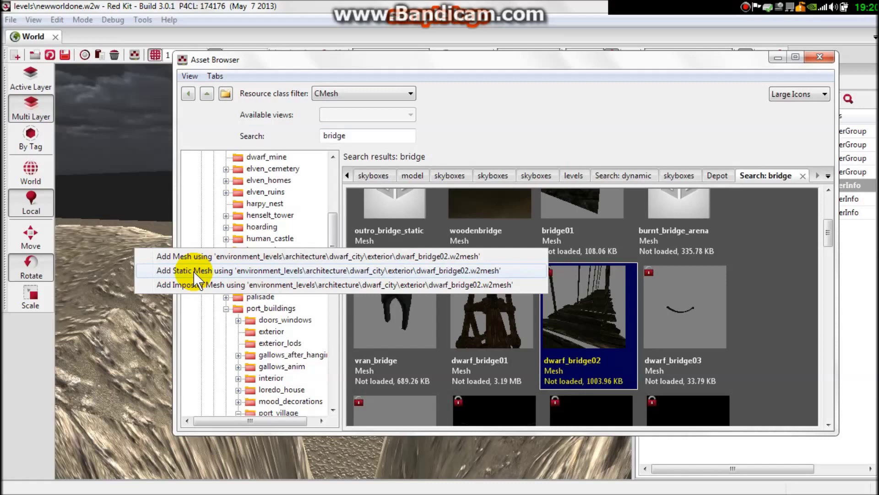
pyautogui.click(194, 271)
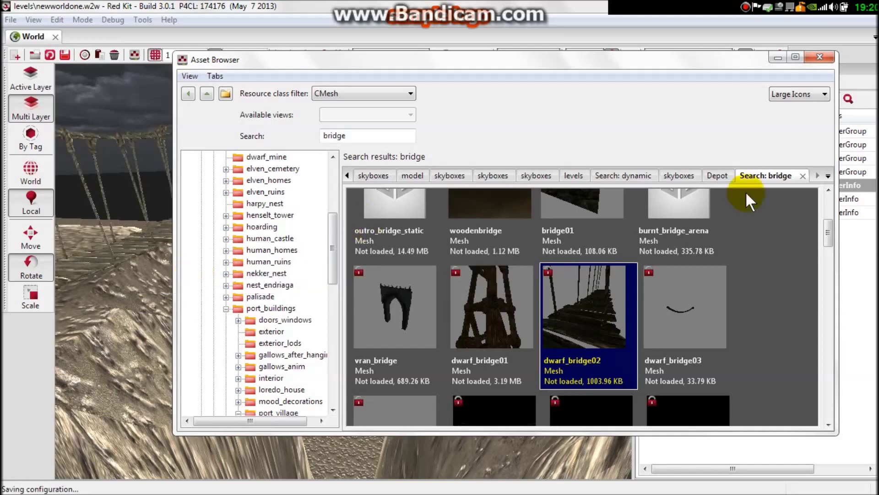
pyautogui.click(819, 57)
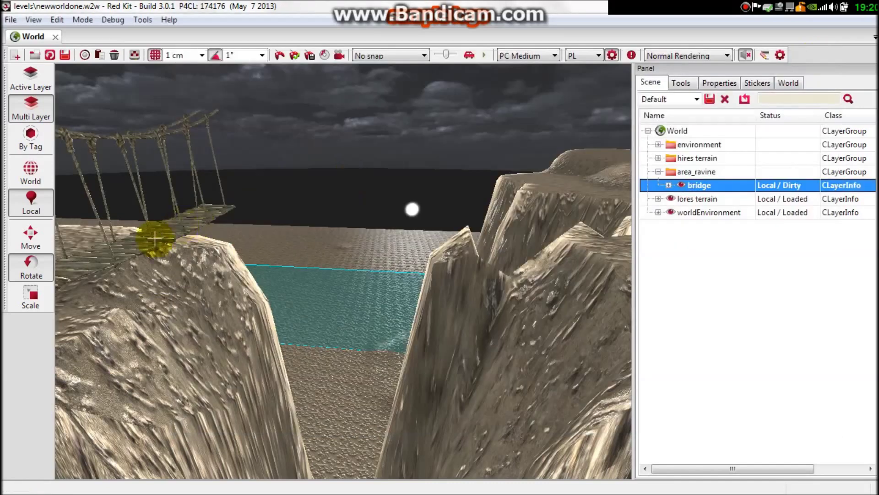
# - Drag the bridge into the ravine, then slide it along X with 5 m snapping
pyautogui.click(30, 237)
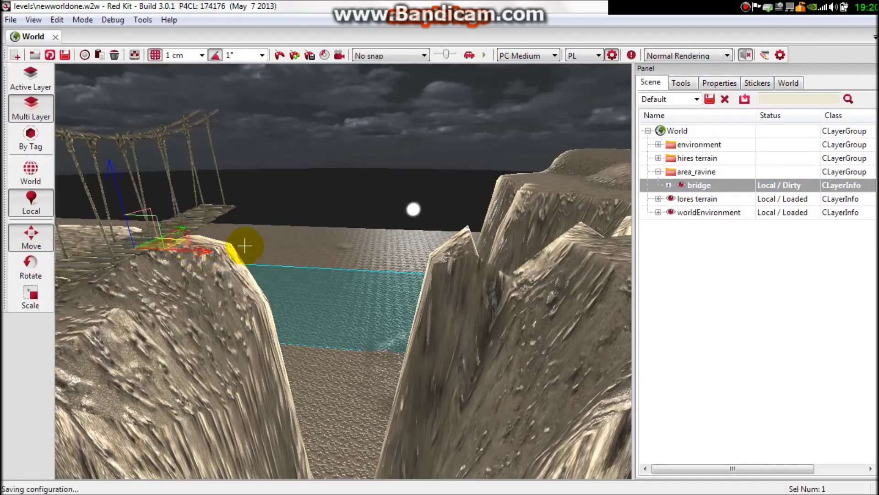
pyautogui.moveTo(179, 240); pyautogui.dragTo(416, 241)
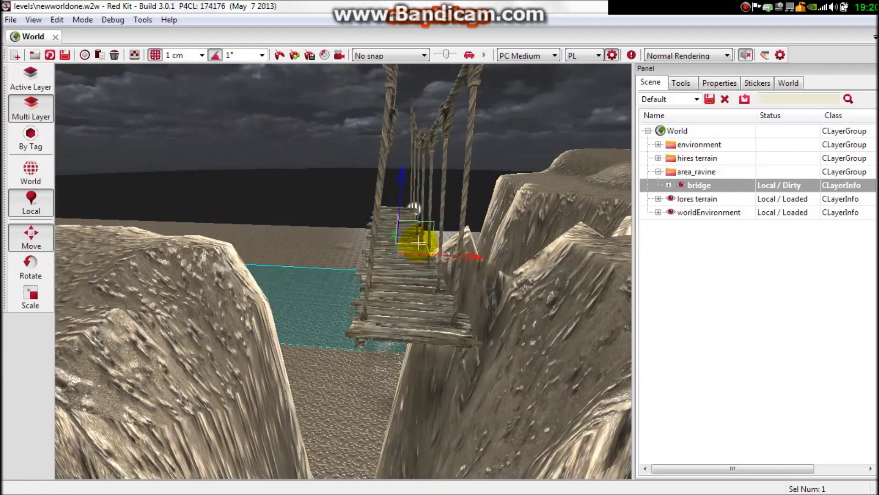
pyautogui.click(201, 55)
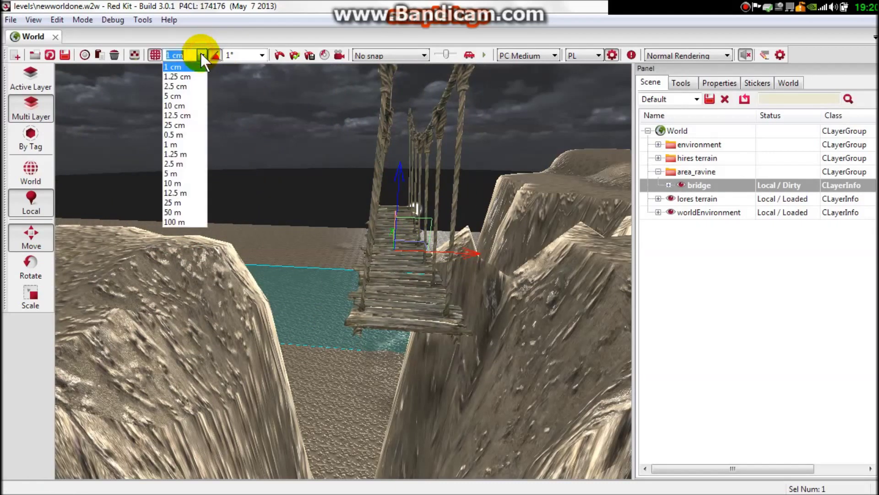
pyautogui.click(175, 174)
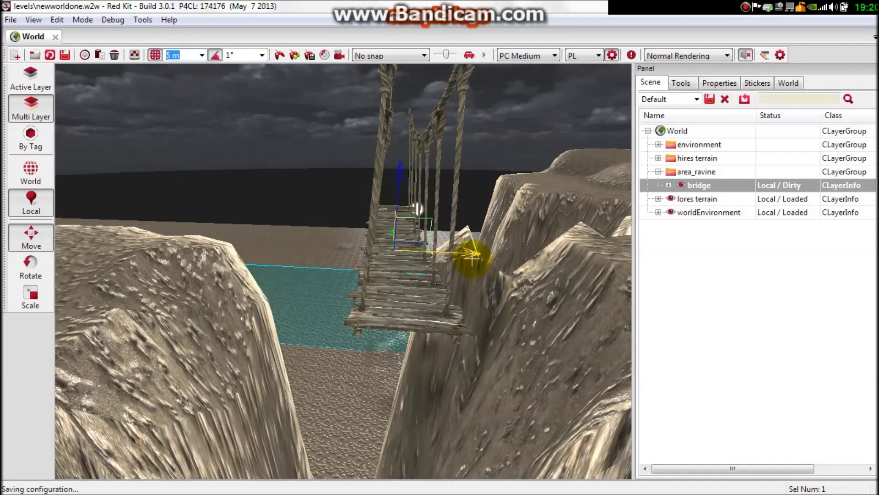
pyautogui.moveTo(473, 256)
pyautogui.mouseDown()
pyautogui.moveTo(360, 262)
pyautogui.moveTo(474, 267)
pyautogui.moveTo(430, 268)
pyautogui.mouseUp()
# - Enable 30° angle snapping and rotate the bridge to -90° across the ravine
pyautogui.click(260, 55)
pyautogui.click(262, 55)
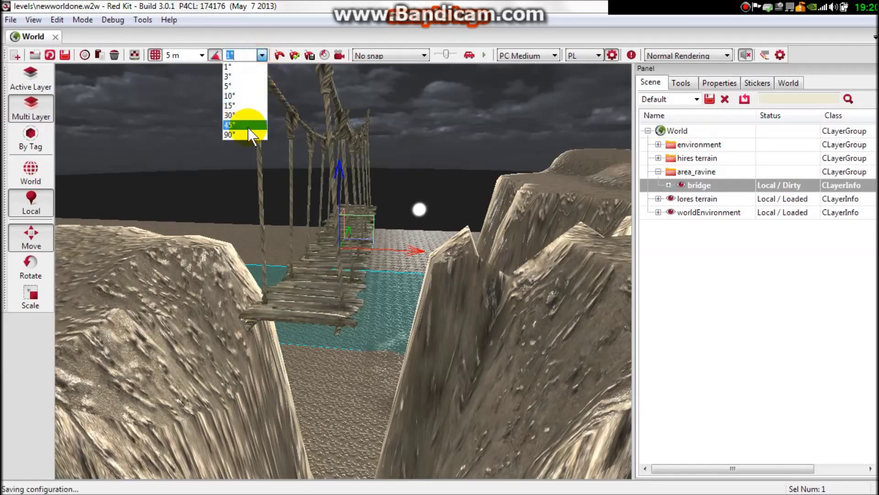
pyautogui.click(244, 127)
pyautogui.click(31, 268)
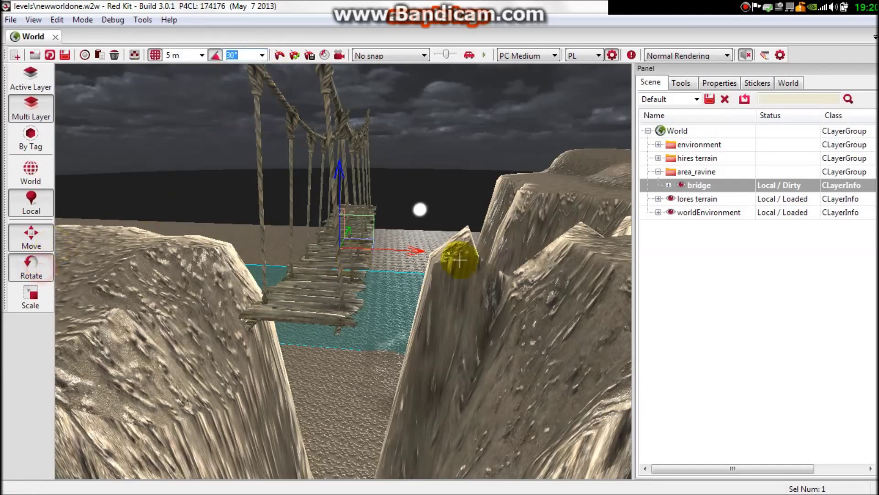
pyautogui.moveTo(378, 264); pyautogui.dragTo(301, 294)
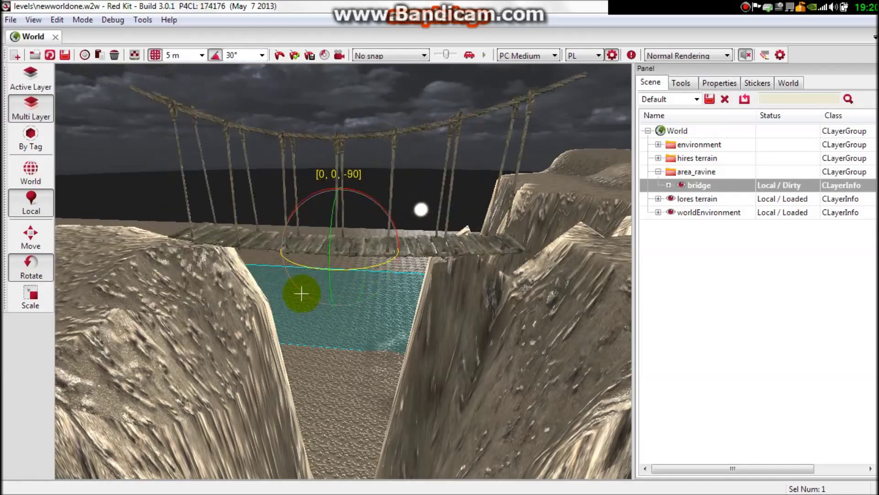
# - Reset snapping to 1° and 1 cm, then orbit to view the bridge from above
pyautogui.click(251, 55)
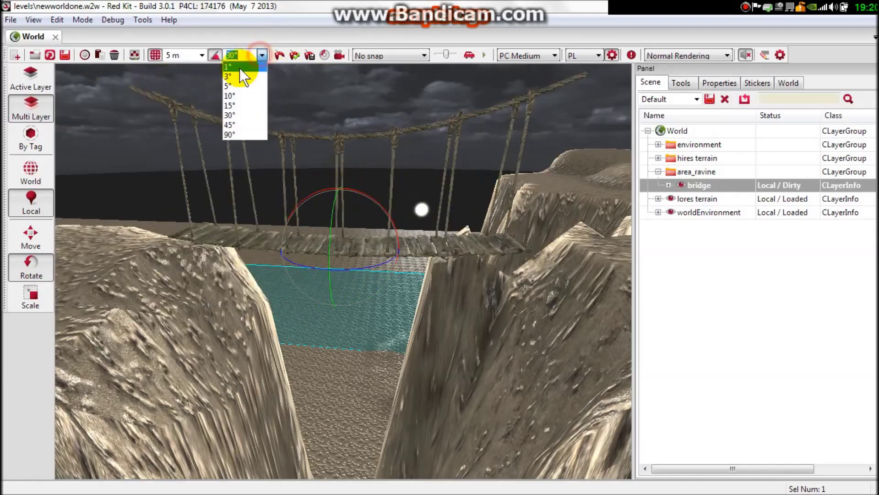
pyautogui.click(237, 68)
pyautogui.click(199, 55)
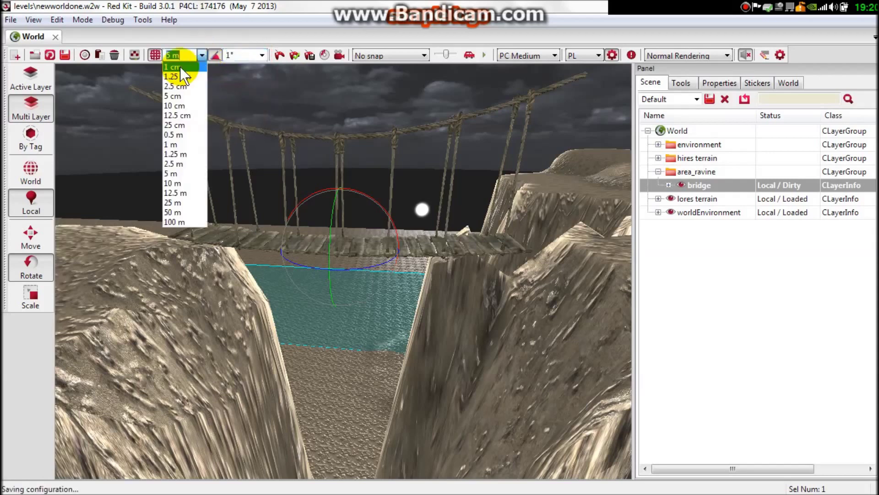
pyautogui.click(175, 67)
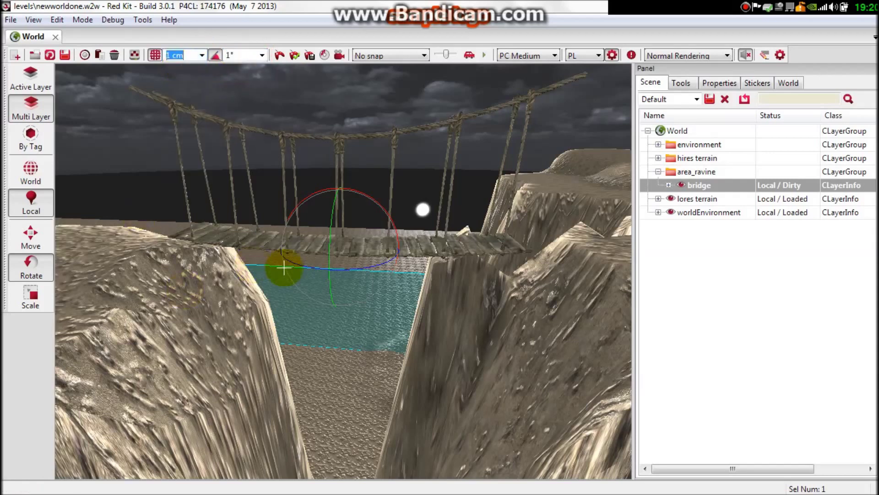
pyautogui.click(31, 176)
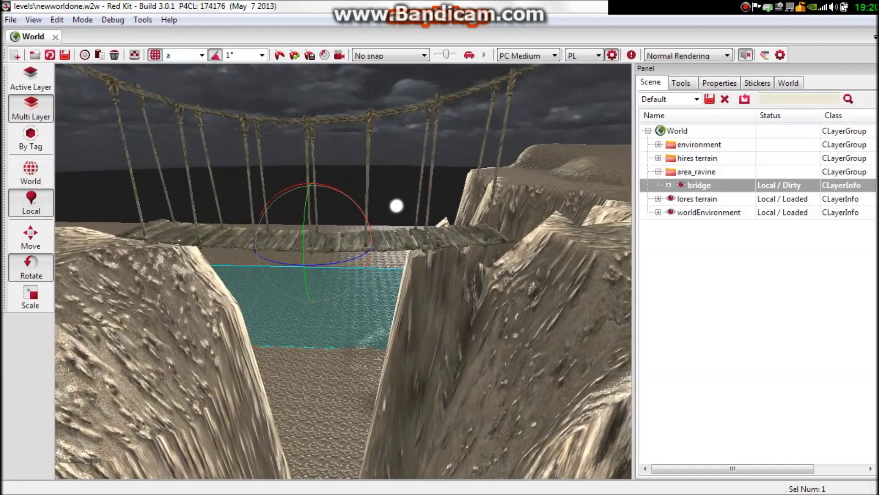
pyautogui.moveTo(226, 227); pyautogui.dragTo(344, 206, button='right')
pyautogui.moveTo(344, 274); pyautogui.dragTo(343, 172, button='right')
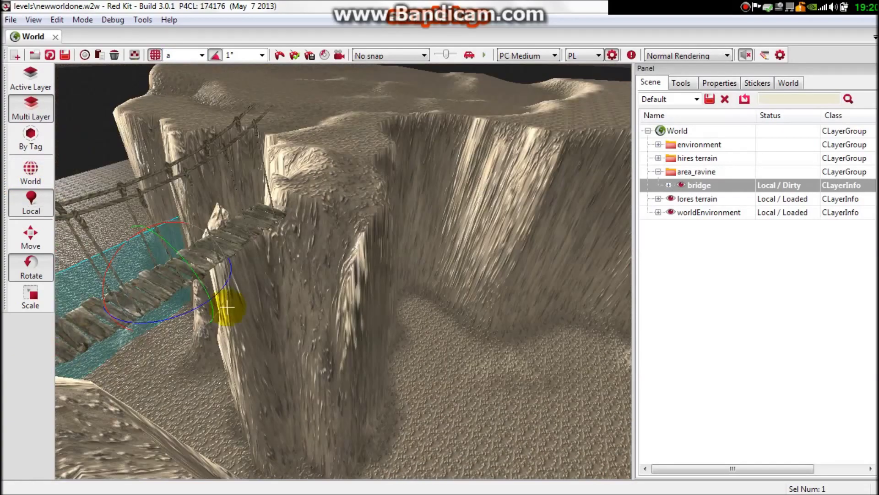
# - Switch the gizmo to local axes and tilt the bridge about 21 degrees
pyautogui.click(30, 174)
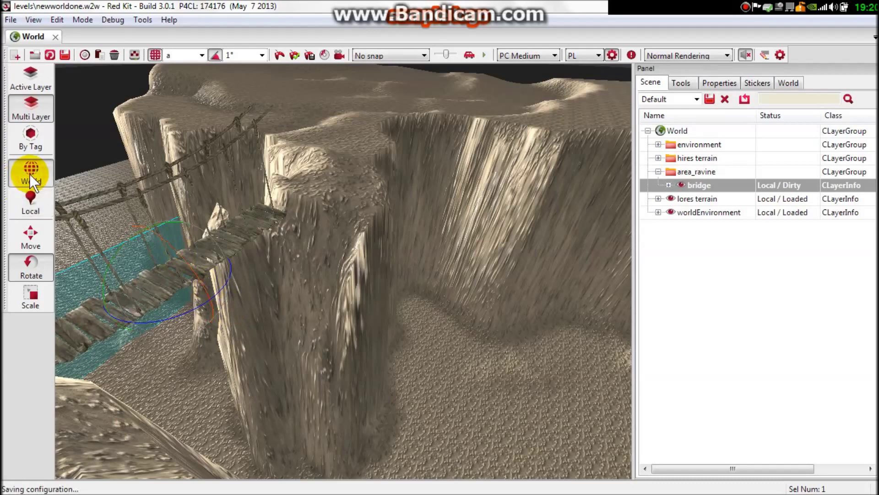
pyautogui.click(33, 245)
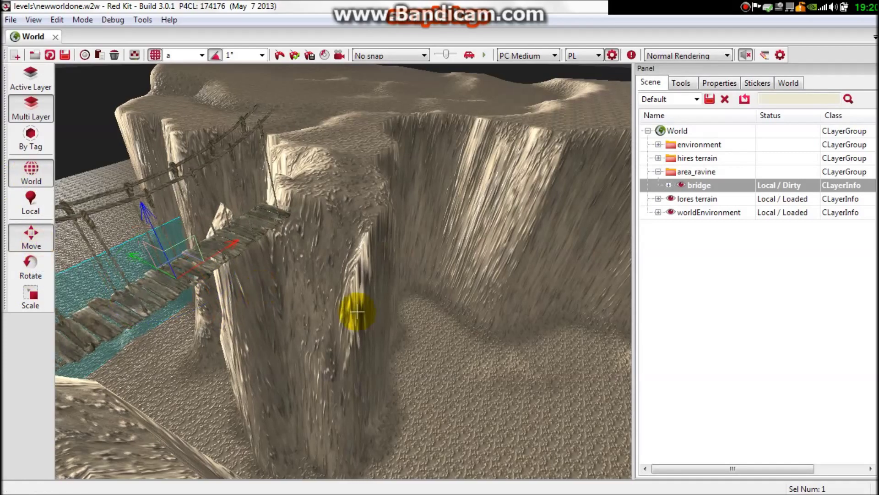
pyautogui.moveTo(289, 296)
pyautogui.mouseDown(button='right')
pyautogui.moveTo(467, 330)
pyautogui.moveTo(440, 288)
pyautogui.mouseUp(button='right')
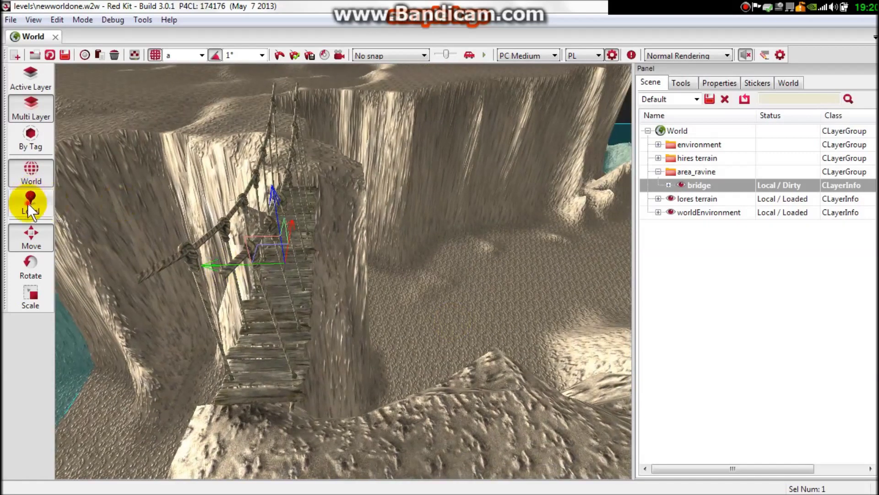
pyautogui.click(28, 203)
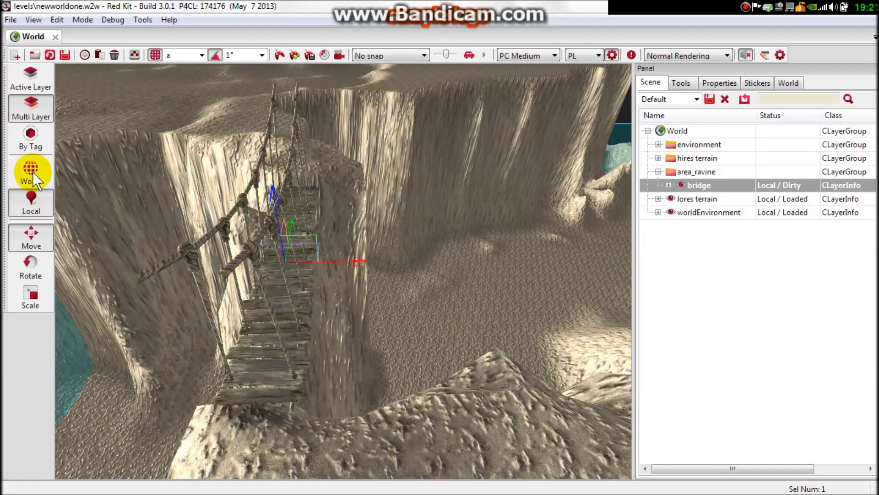
pyautogui.click(31, 272)
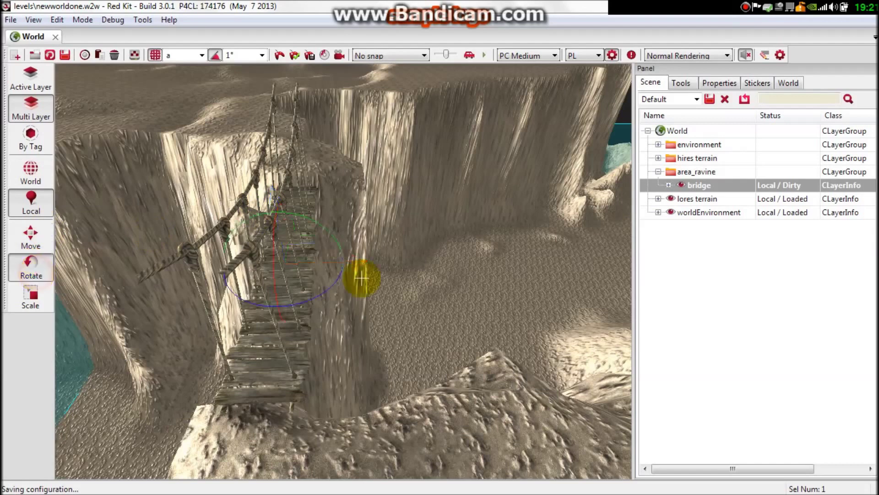
pyautogui.moveTo(314, 297); pyautogui.dragTo(331, 287)
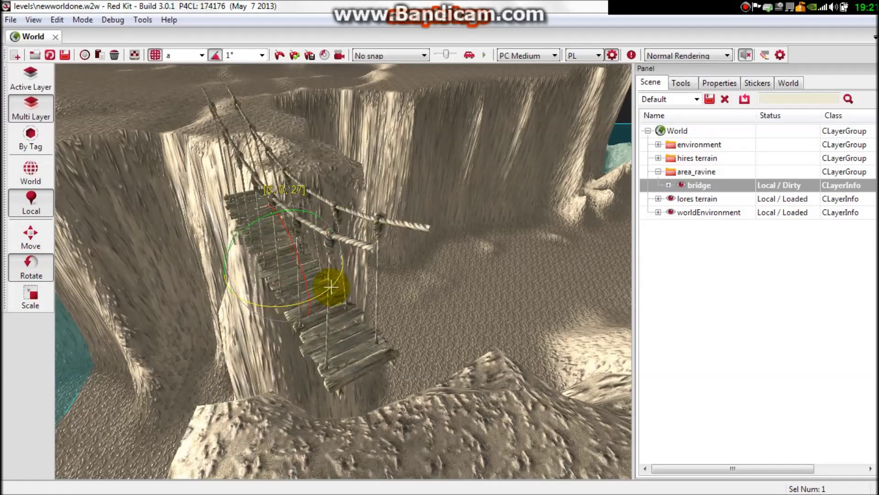
# - Move the tilted bridge into position on the cliff using local axes
pyautogui.click(30, 173)
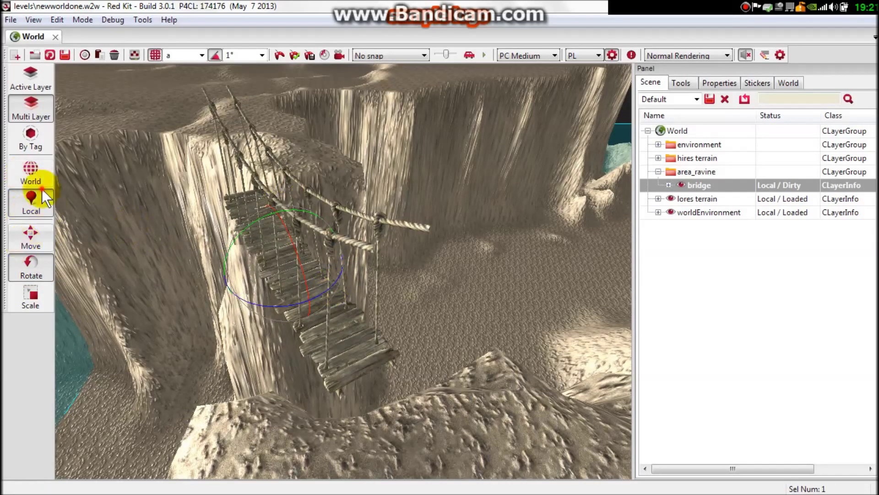
pyautogui.click(30, 237)
pyautogui.click(28, 170)
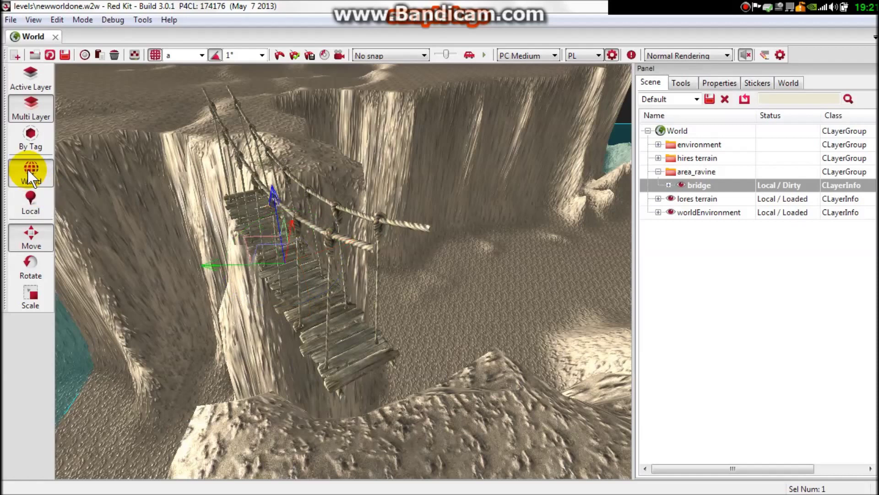
pyautogui.click(21, 201)
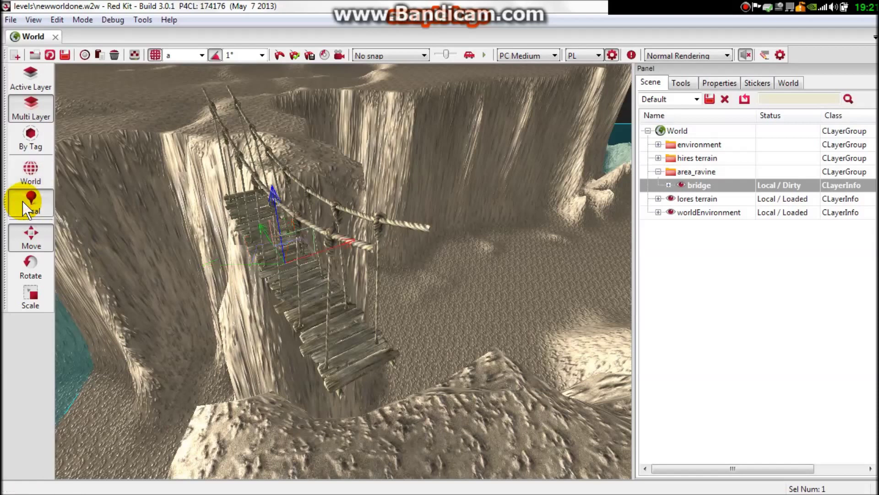
pyautogui.moveTo(263, 230); pyautogui.dragTo(259, 204)
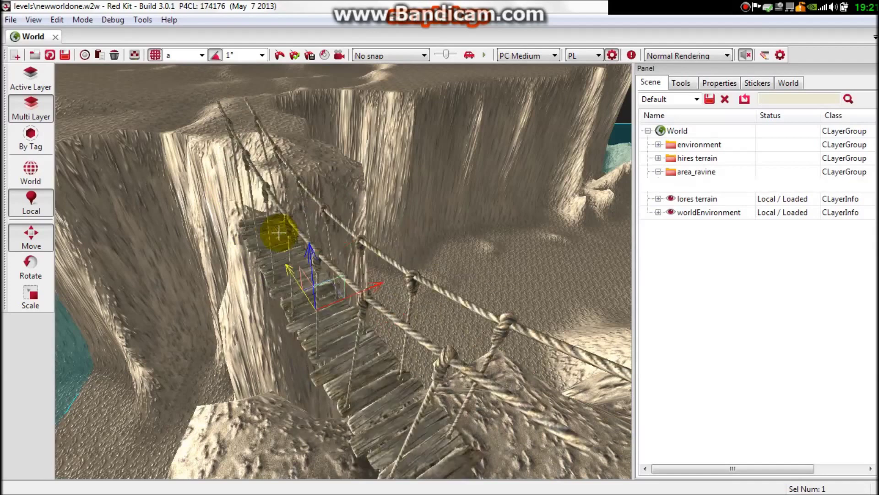
# - Rotate the bridge back to level and slide it sideways across the ravine
pyautogui.click(31, 264)
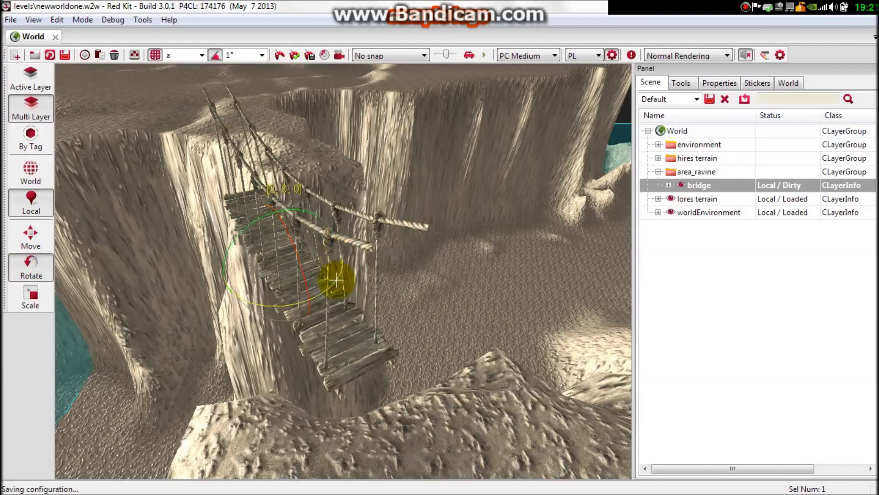
pyautogui.moveTo(337, 278); pyautogui.dragTo(318, 293)
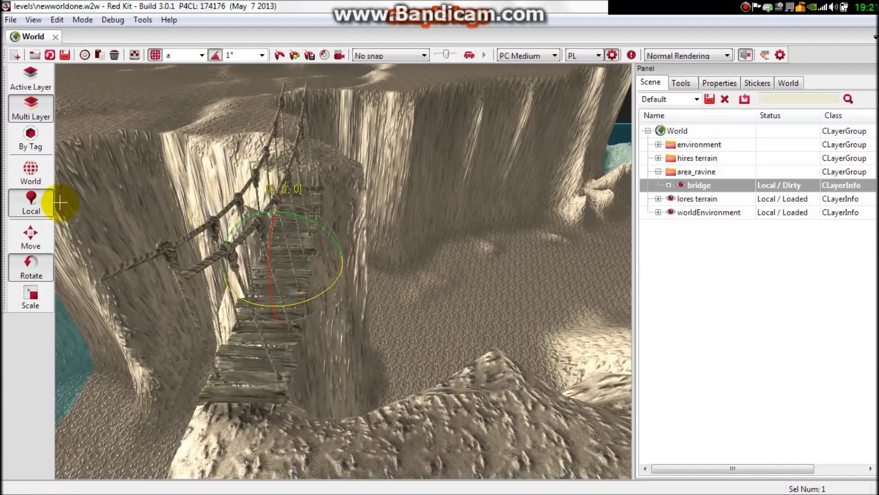
pyautogui.click(31, 237)
pyautogui.moveTo(310, 258); pyautogui.dragTo(310, 343, button='right')
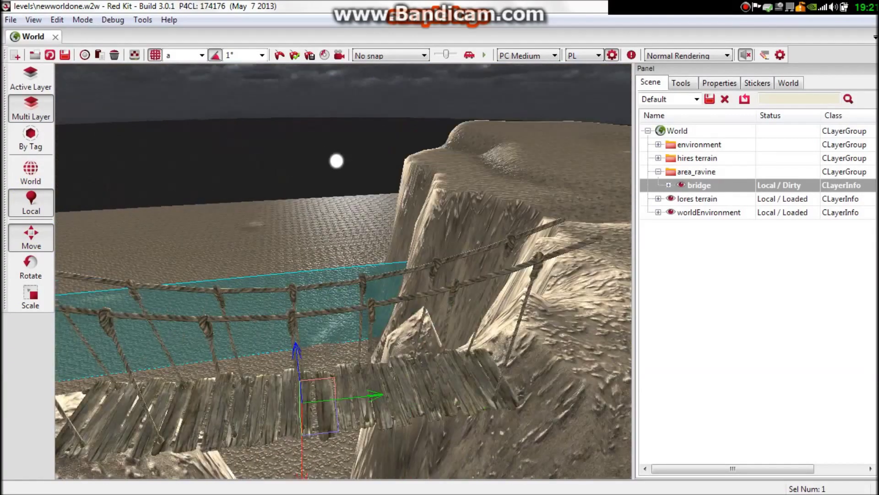
pyautogui.moveTo(309, 275); pyautogui.dragTo(309, 343, button='right')
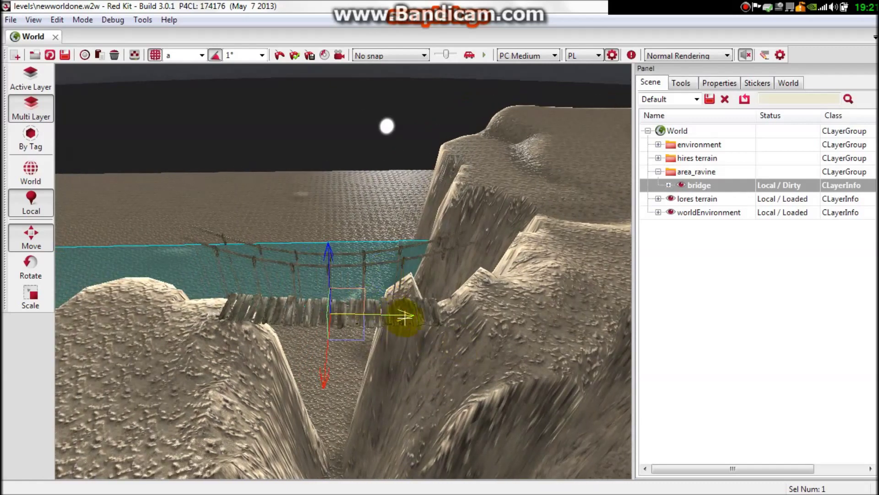
pyautogui.moveTo(406, 316); pyautogui.dragTo(420, 320)
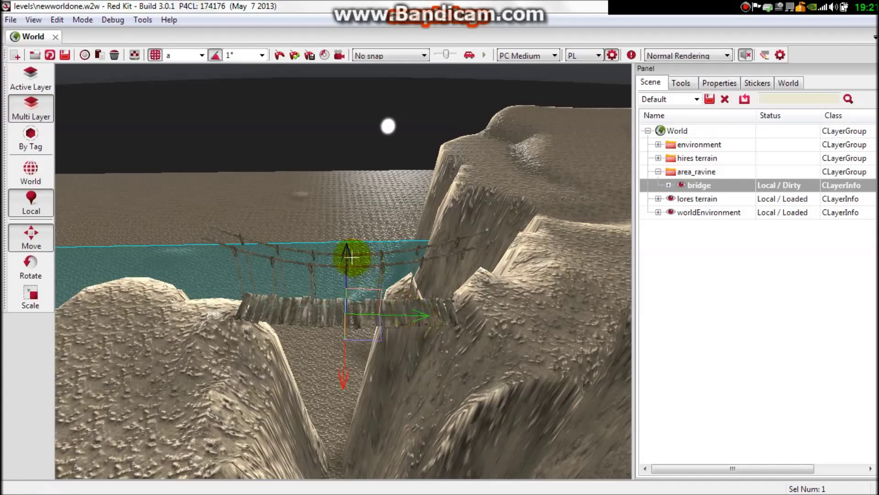
# - Add dwarf_bridge01 from the Asset Browser as a static mesh near the bridge end
pyautogui.moveTo(364, 357)
pyautogui.mouseDown(button='right')
pyautogui.moveTo(364, 206)
pyautogui.moveTo(375, 357)
pyautogui.mouseUp(button='right')
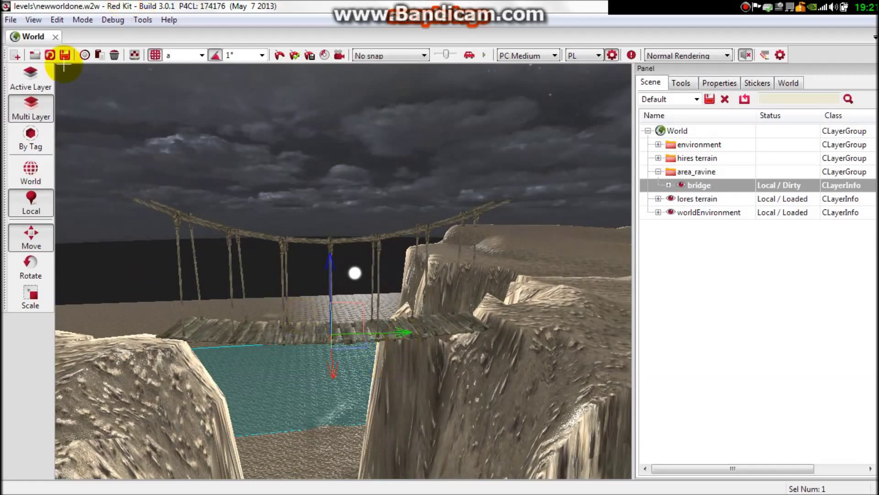
pyautogui.click(140, 54)
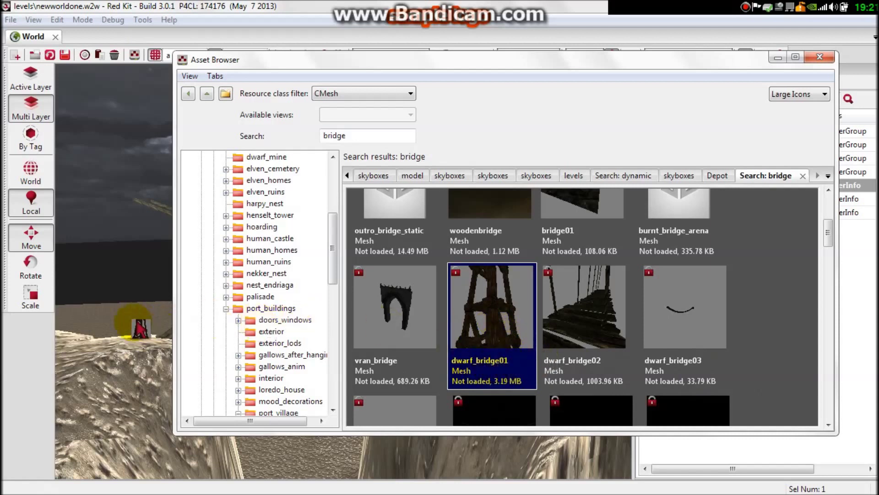
pyautogui.rightClick(134, 344)
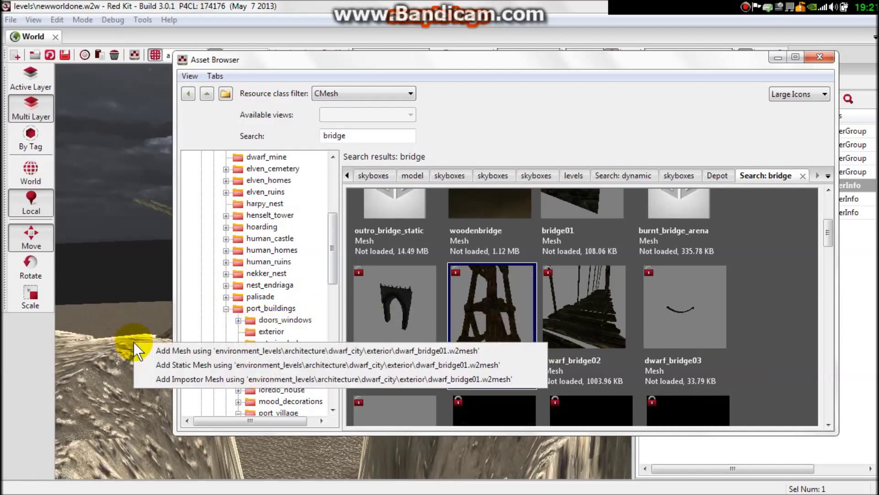
pyautogui.click(177, 361)
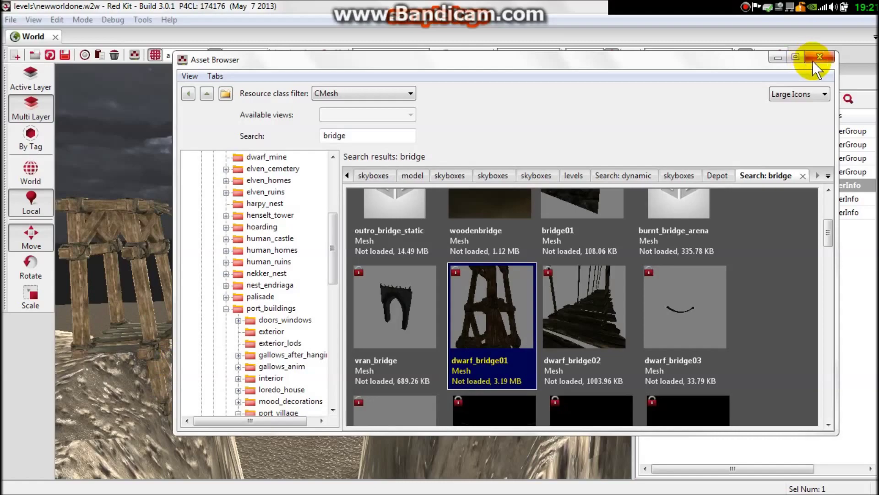
pyautogui.click(820, 57)
# - Select the dwarf_bridge01 gate and rotate its Z ring from about 27° to 88°
pyautogui.moveTo(516, 181); pyautogui.dragTo(344, 241, button='right')
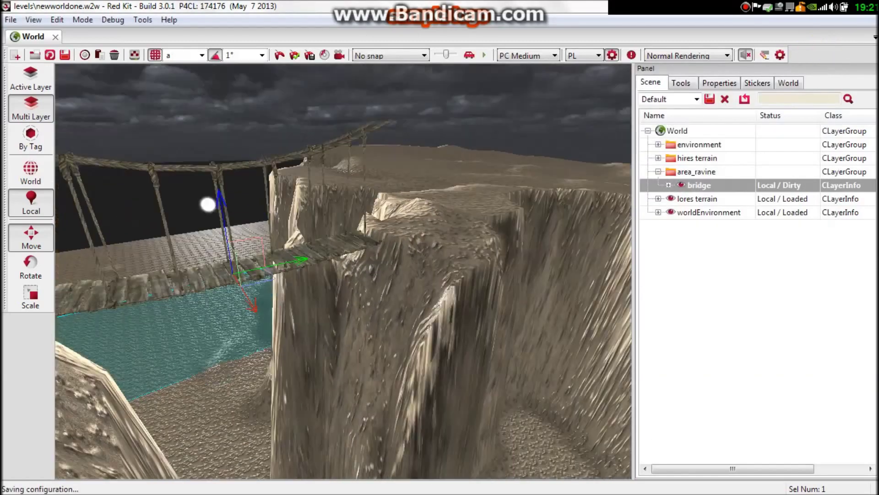
pyautogui.moveTo(195, 204)
pyautogui.mouseDown(button='right')
pyautogui.moveTo(344, 240)
pyautogui.moveTo(309, 233)
pyautogui.mouseUp(button='right')
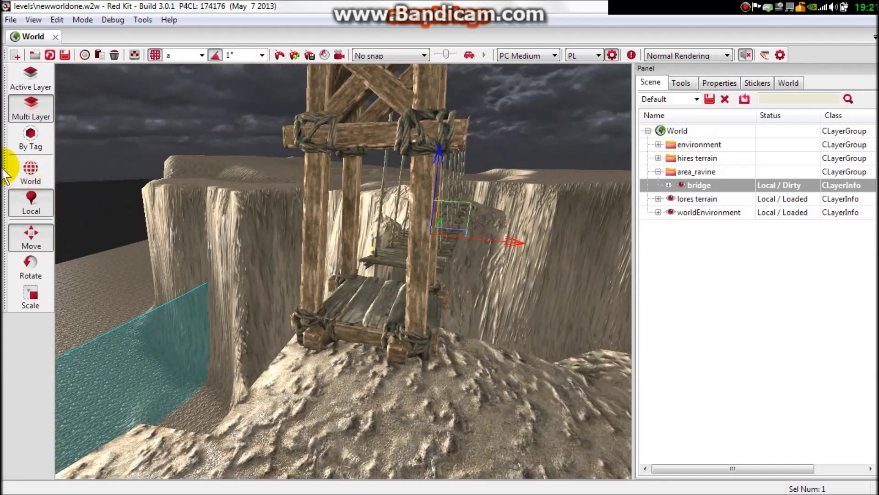
pyautogui.click(31, 202)
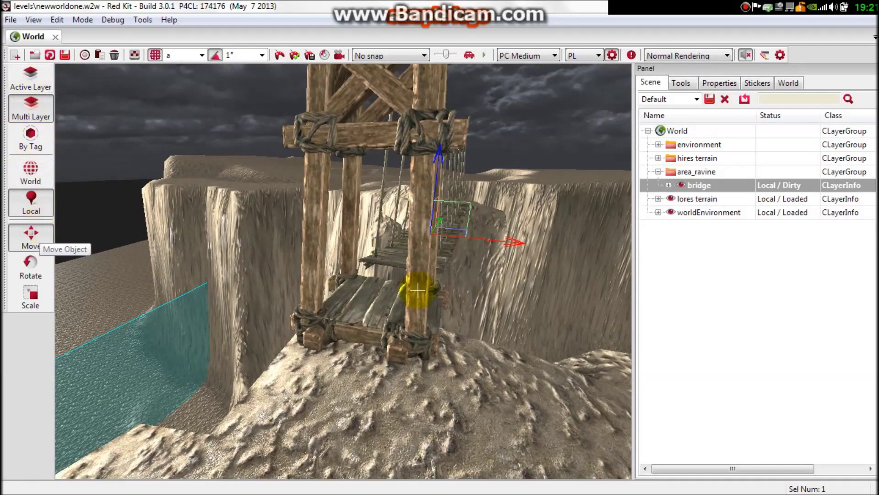
pyautogui.click(34, 234)
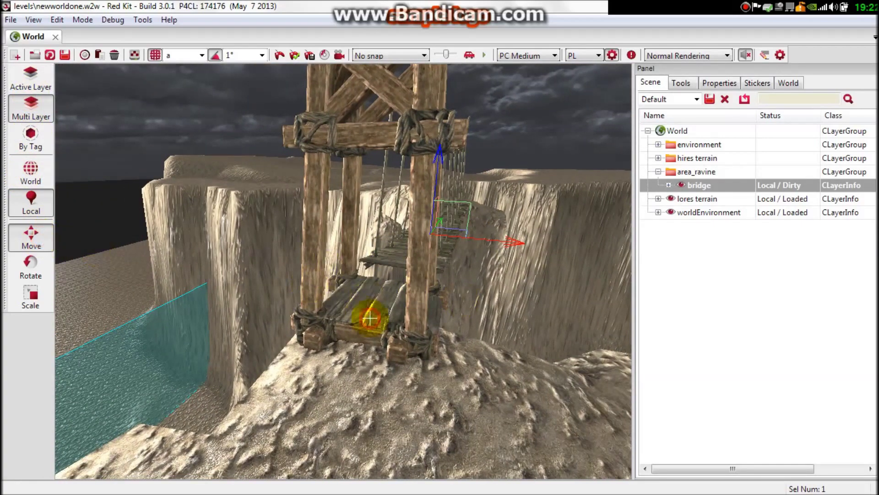
pyautogui.click(376, 302)
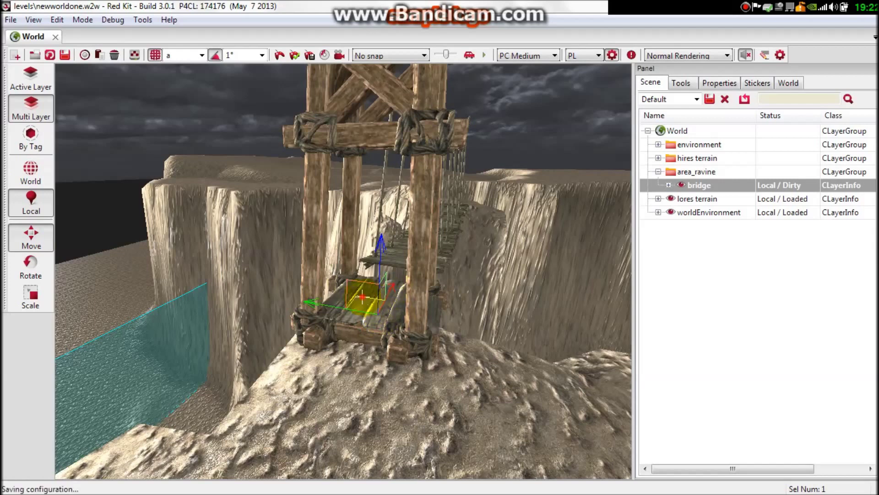
pyautogui.moveTo(377, 302); pyautogui.dragTo(385, 269, button='right')
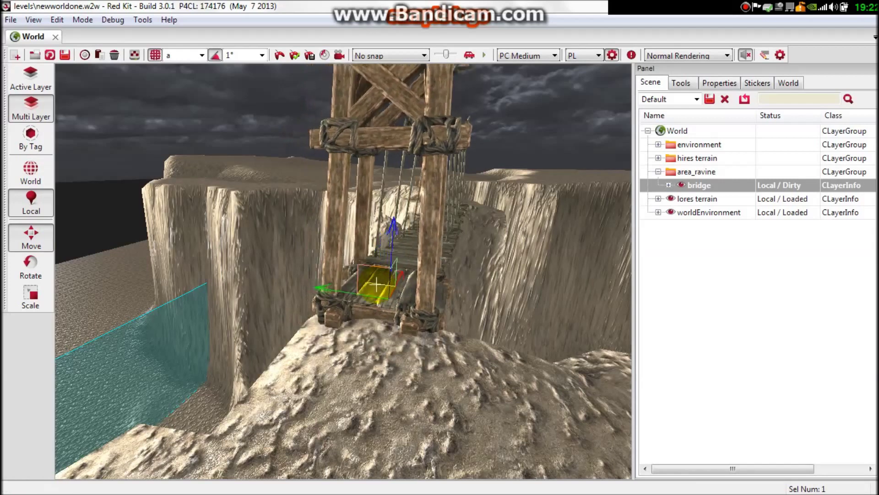
pyautogui.click(37, 271)
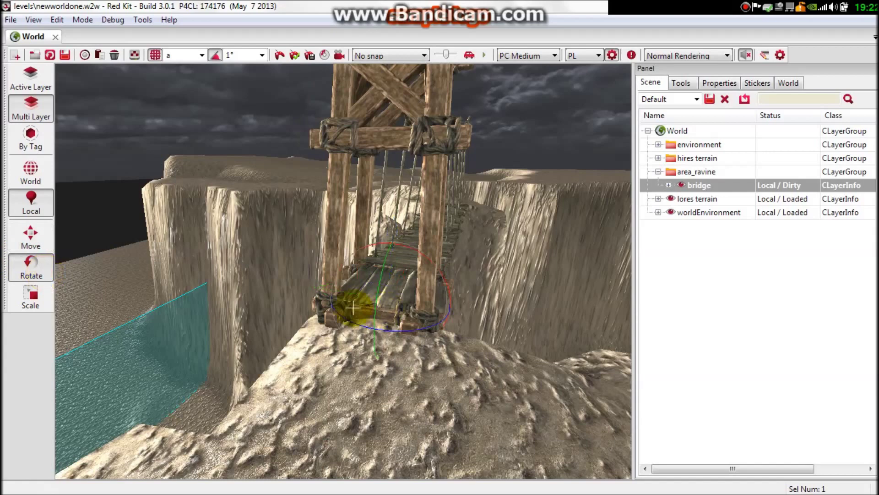
pyautogui.moveTo(402, 332)
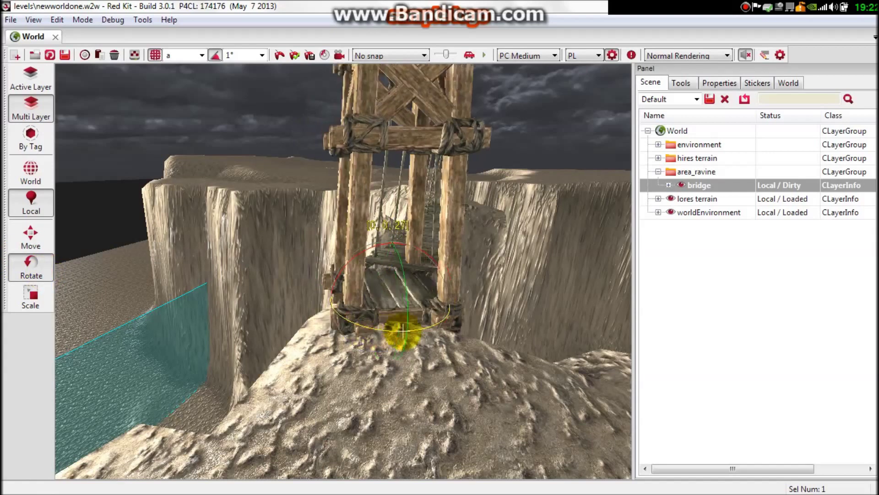
pyautogui.moveTo(400, 334); pyautogui.dragTo(454, 332)
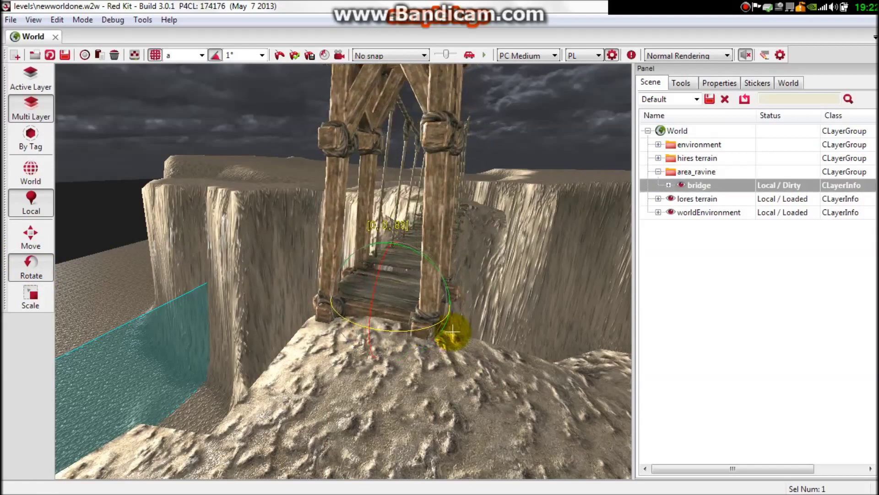
pyautogui.moveTo(455, 332)
pyautogui.mouseDown(button='right')
pyautogui.moveTo(288, 240)
pyautogui.moveTo(474, 316)
pyautogui.mouseUp(button='right')
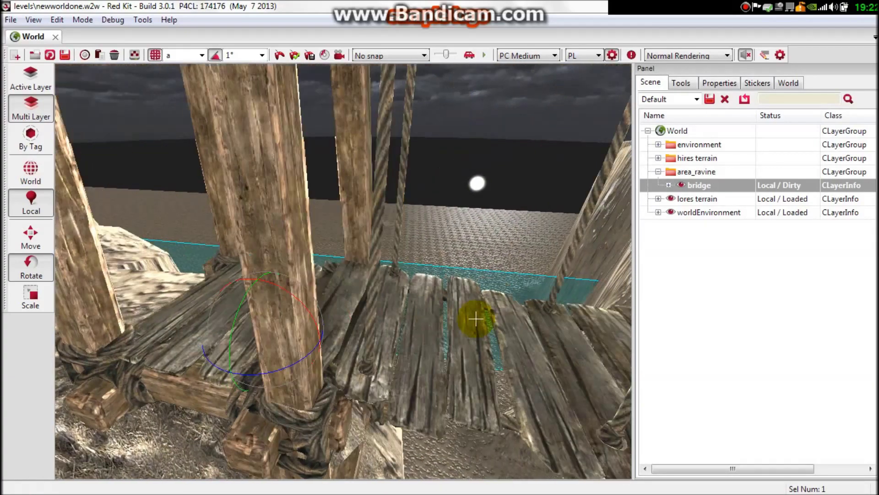
# - Move the gate so its planks line up with the bridge walkway
pyautogui.click(31, 238)
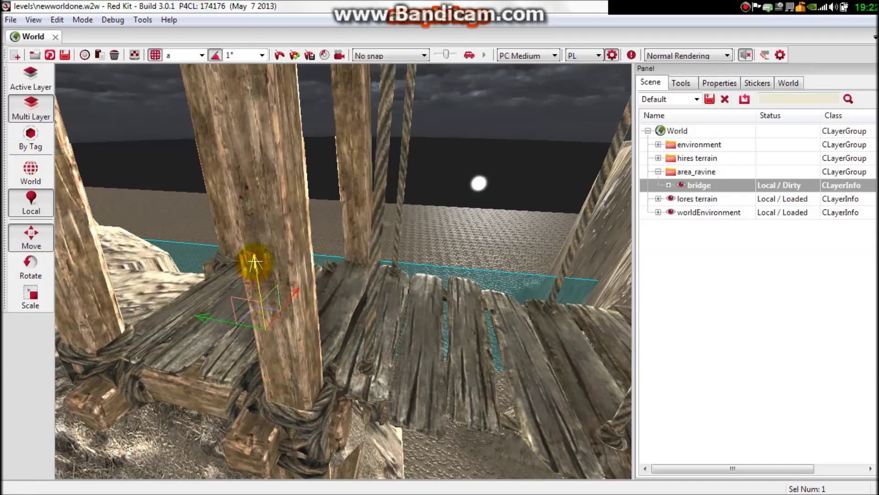
pyautogui.moveTo(254, 261); pyautogui.dragTo(251, 230)
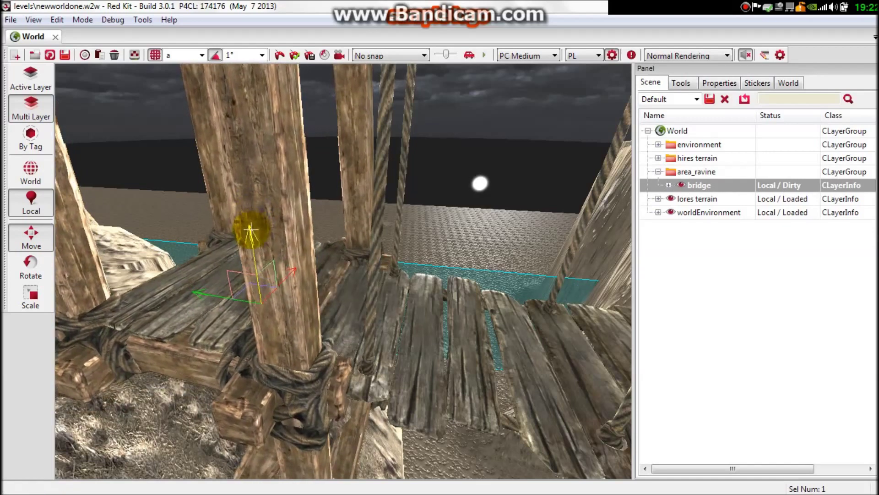
pyautogui.moveTo(251, 230); pyautogui.dragTo(251, 235)
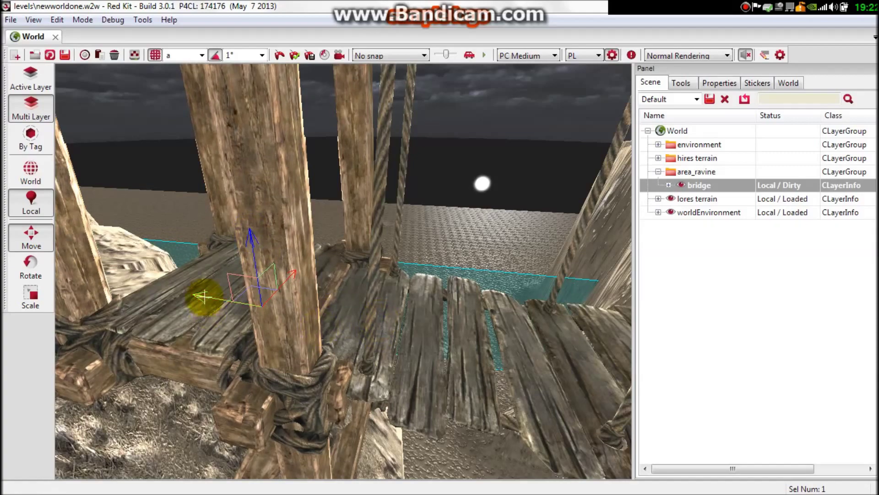
# - Orbit around the join to check the gate meets the bridge planks
pyautogui.moveTo(247, 330); pyautogui.dragTo(206, 144, button='right')
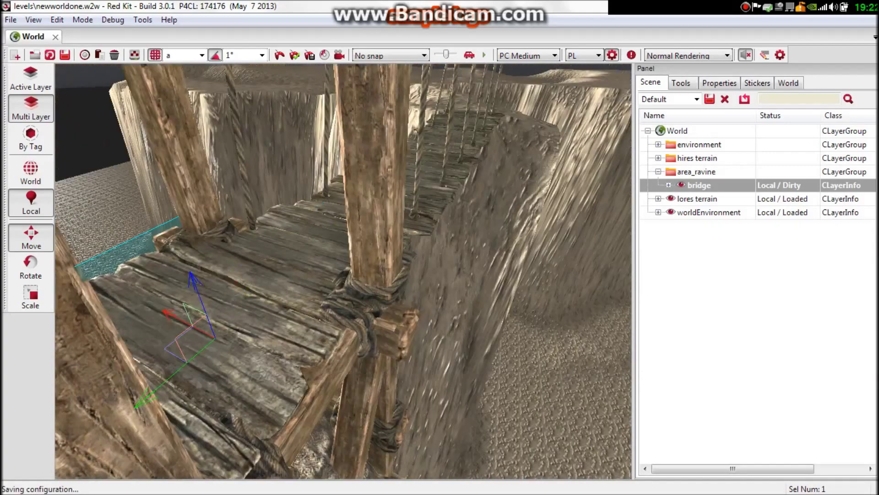
pyautogui.moveTo(309, 275); pyautogui.dragTo(412, 206, button='right')
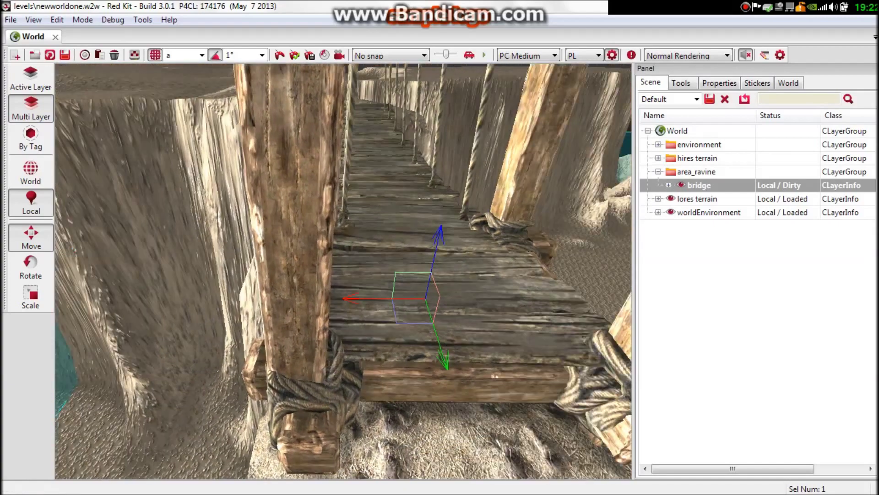
pyautogui.moveTo(412, 275); pyautogui.dragTo(241, 323, button='right')
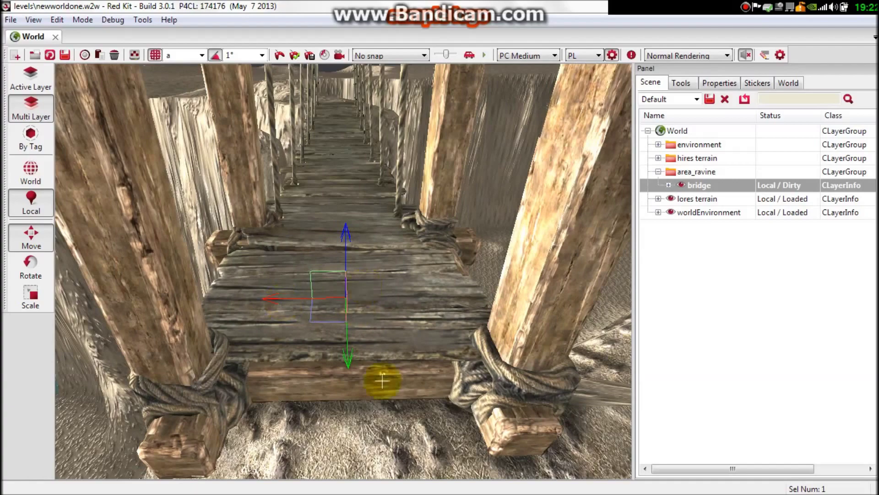
pyautogui.moveTo(382, 389); pyautogui.dragTo(377, 421, button='right')
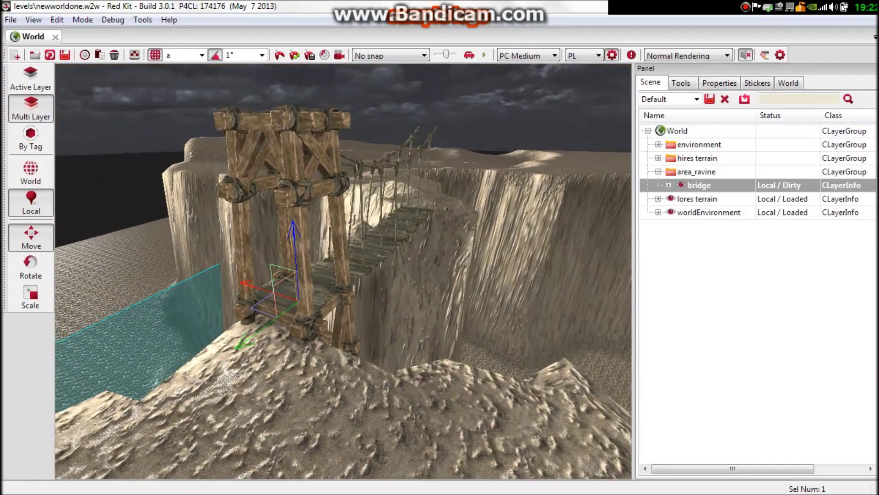
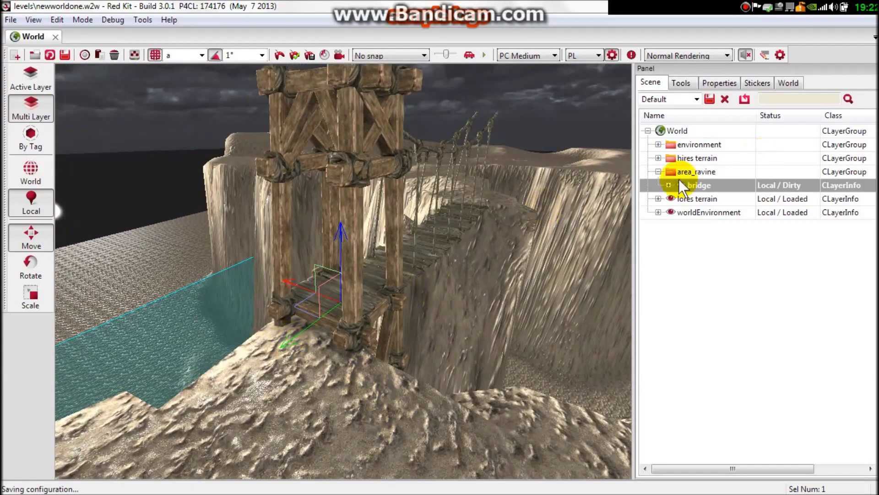
# - Raise the ground at the near tower's base into a higher mound with the Rise/Lower brush
pyautogui.click(680, 82)
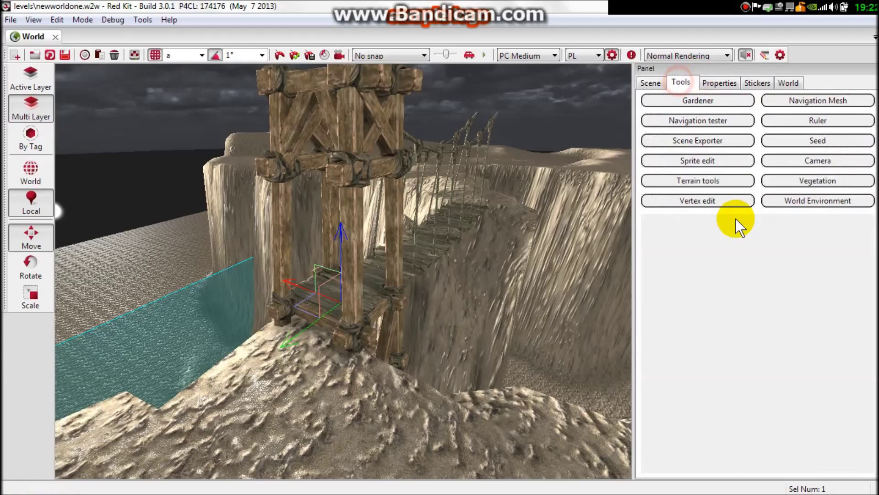
pyautogui.click(712, 182)
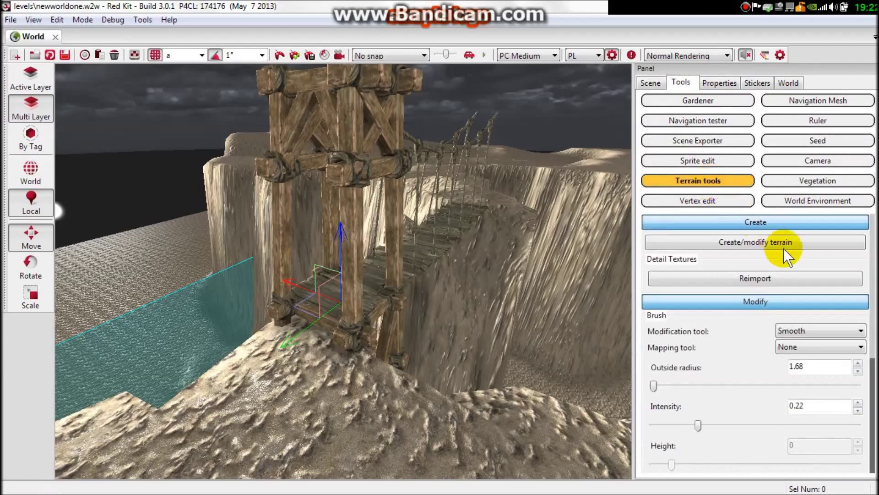
pyautogui.click(796, 332)
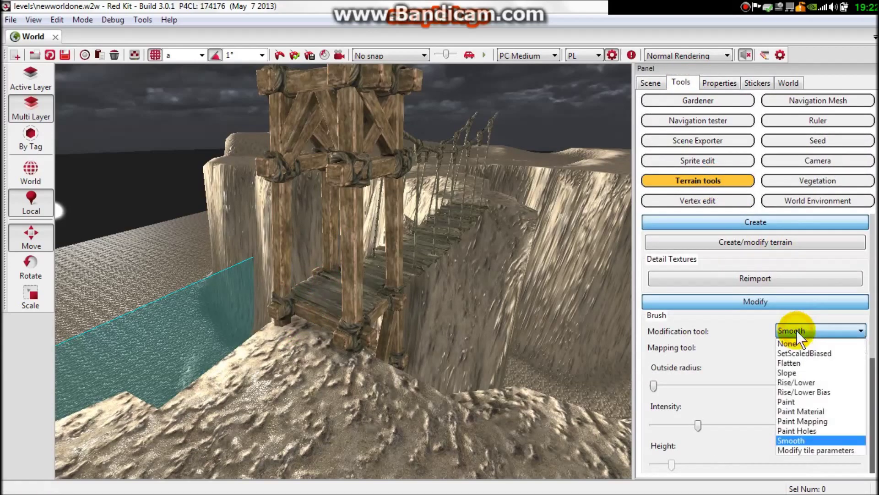
pyautogui.click(791, 387)
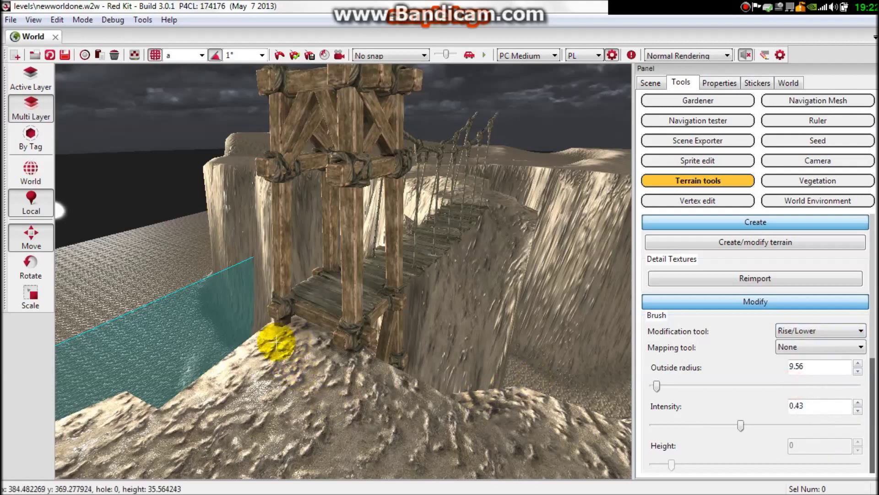
pyautogui.moveTo(272, 371)
pyautogui.mouseDown()
pyautogui.moveTo(287, 395)
pyautogui.moveTo(276, 412)
pyautogui.moveTo(250, 407)
pyautogui.mouseUp()
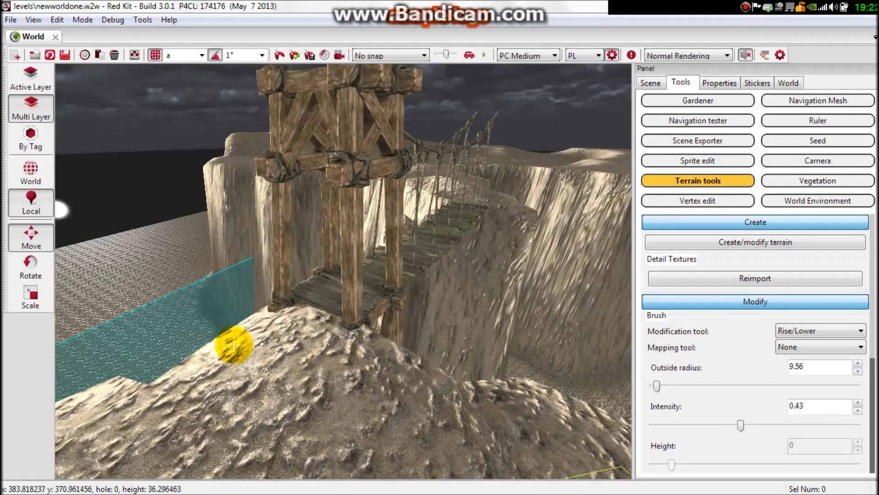
pyautogui.click(222, 360)
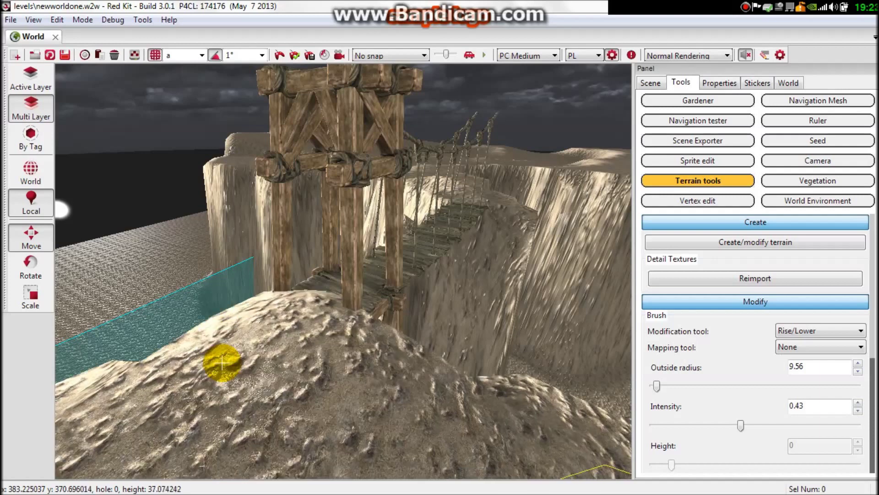
pyautogui.click(809, 329)
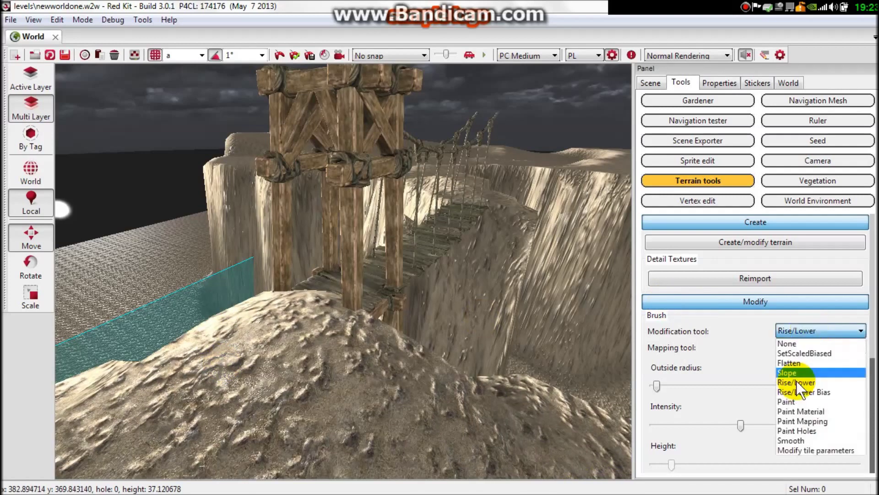
# - Smooth the bumps on the mound and around the near tower's posts with the Smooth brush
pyautogui.click(794, 440)
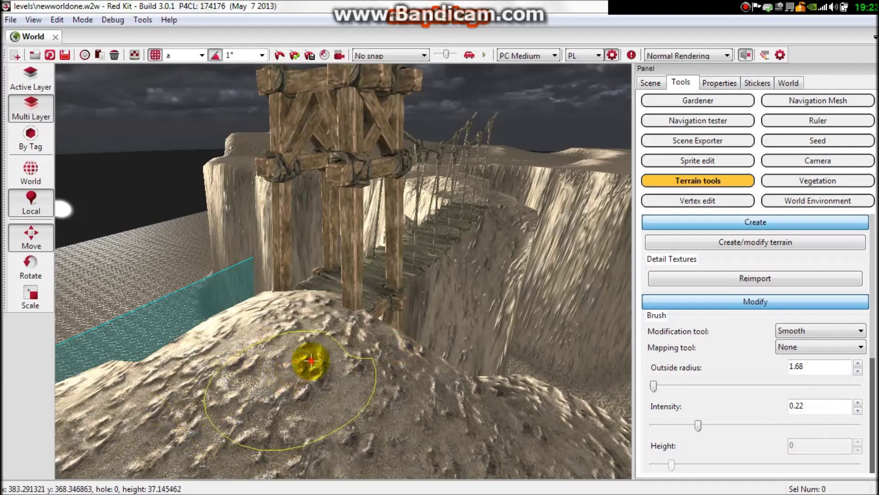
pyautogui.moveTo(293, 371)
pyautogui.mouseDown()
pyautogui.moveTo(281, 337)
pyautogui.moveTo(289, 344)
pyautogui.mouseUp()
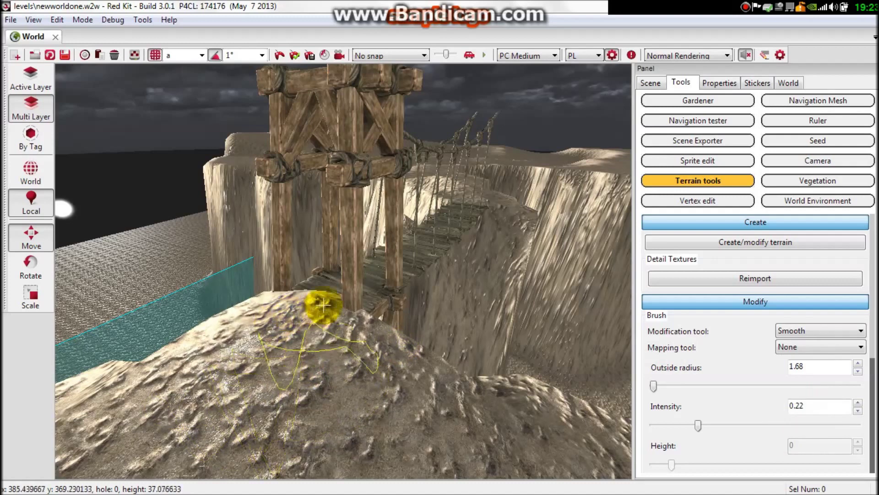
pyautogui.click(718, 426)
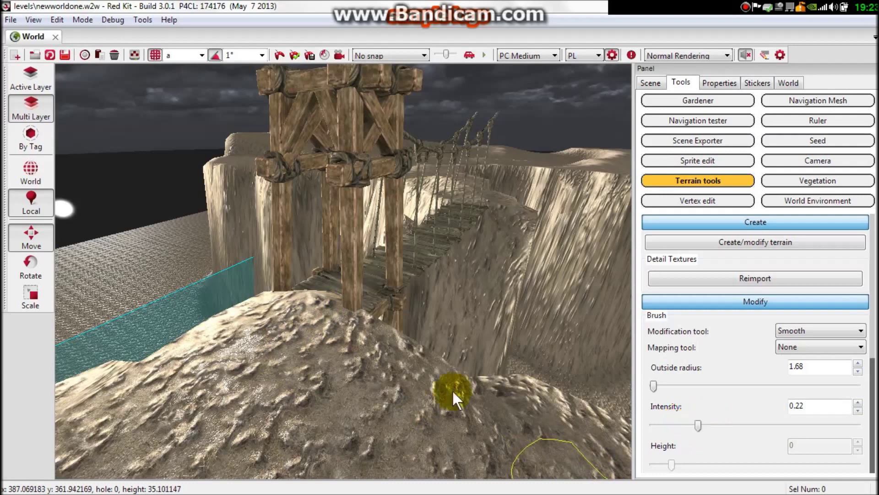
pyautogui.moveTo(310, 355); pyautogui.dragTo(324, 373)
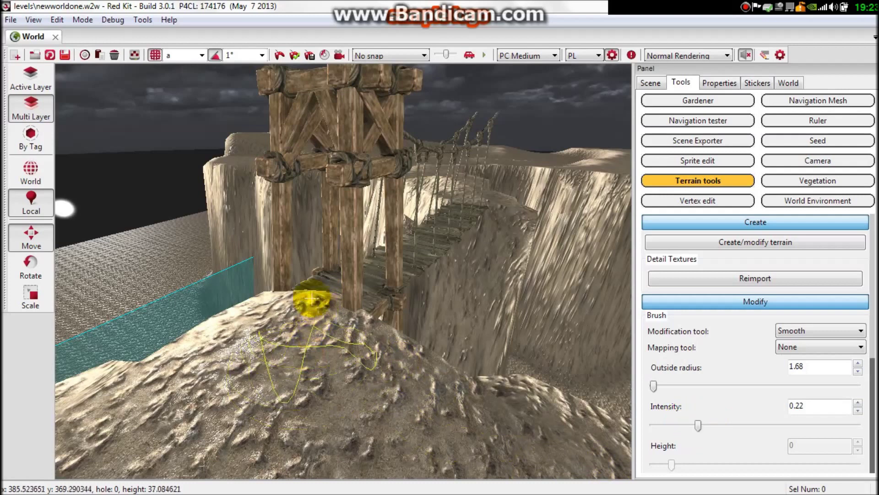
pyautogui.moveTo(324, 374)
pyautogui.mouseDown()
pyautogui.moveTo(372, 343)
pyautogui.moveTo(266, 385)
pyautogui.moveTo(220, 354)
pyautogui.moveTo(172, 426)
pyautogui.moveTo(255, 374)
pyautogui.moveTo(304, 377)
pyautogui.mouseUp()
pyautogui.scroll(5, 304, 376)
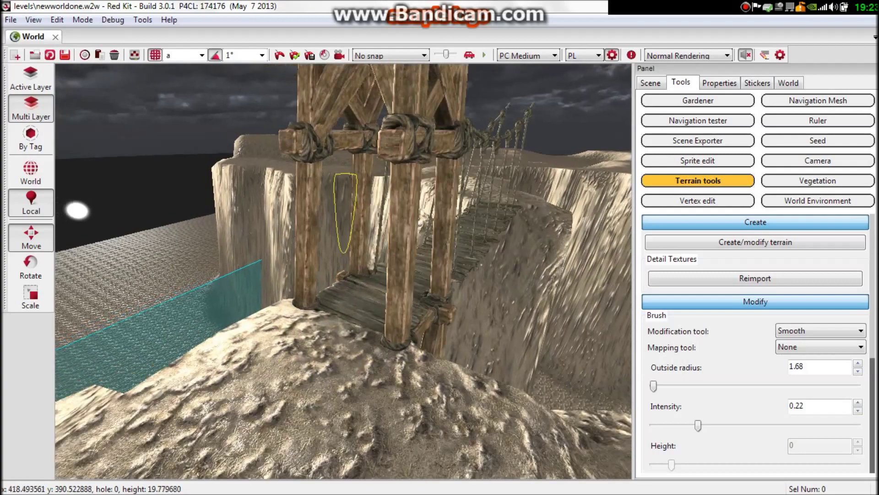
pyautogui.scroll(5, 295, 358)
pyautogui.moveTo(283, 329)
pyautogui.mouseDown()
pyautogui.moveTo(296, 234)
pyautogui.moveTo(213, 267)
pyautogui.moveTo(292, 281)
pyautogui.moveTo(317, 251)
pyautogui.moveTo(196, 237)
pyautogui.moveTo(312, 258)
pyautogui.mouseUp()
pyautogui.moveTo(312, 257)
pyautogui.mouseDown(button='right')
pyautogui.moveTo(385, 278)
pyautogui.moveTo(317, 265)
pyautogui.mouseUp(button='right')
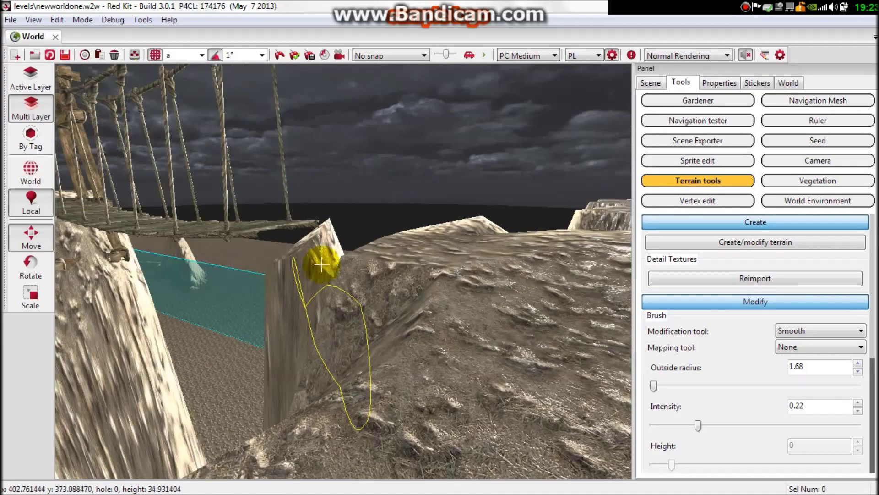
pyautogui.moveTo(316, 265); pyautogui.dragTo(218, 245)
pyautogui.moveTo(218, 245); pyautogui.dragTo(214, 241, button='right')
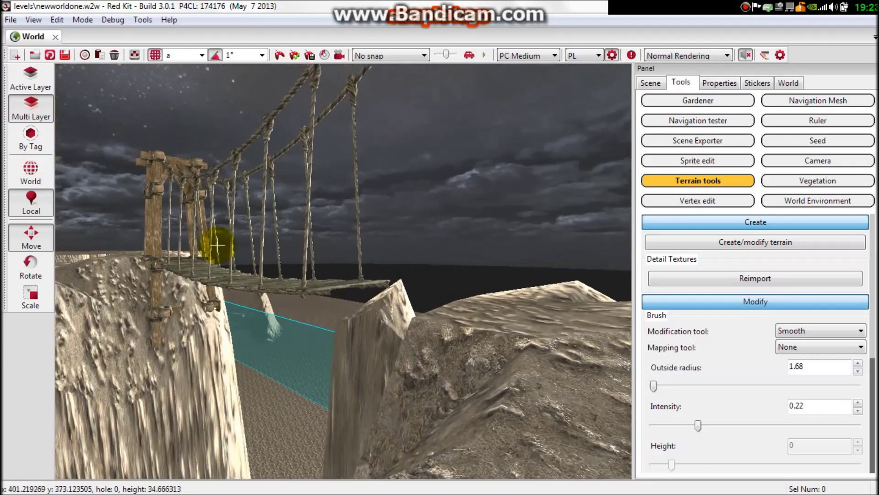
pyautogui.click(160, 175)
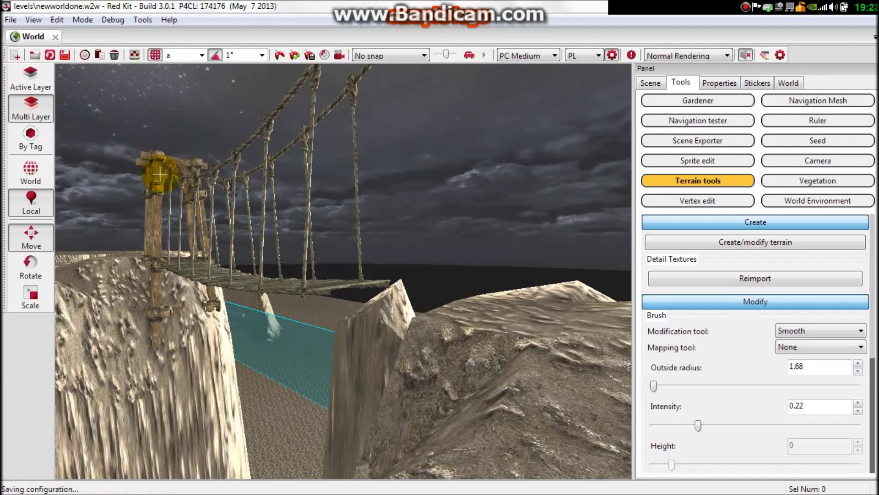
# - Close the terrain tool and copy the near bridge tower
pyautogui.rightClick(219, 198)
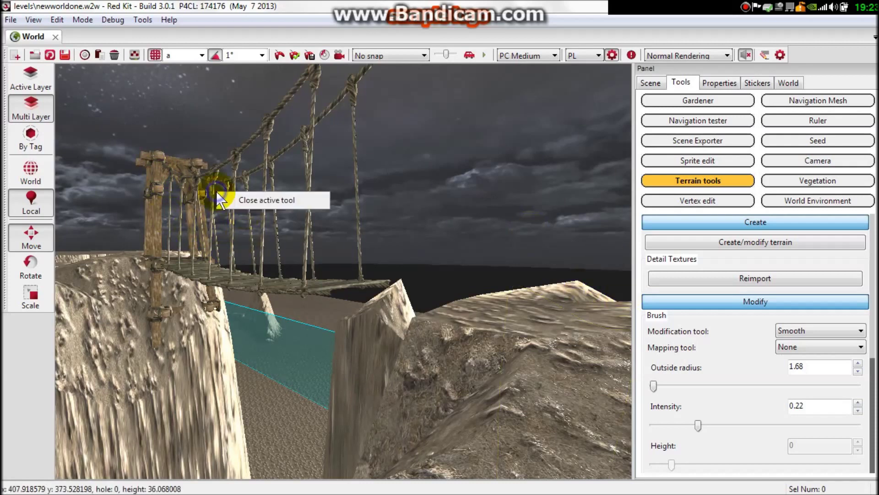
pyautogui.click(267, 200)
pyautogui.click(155, 180)
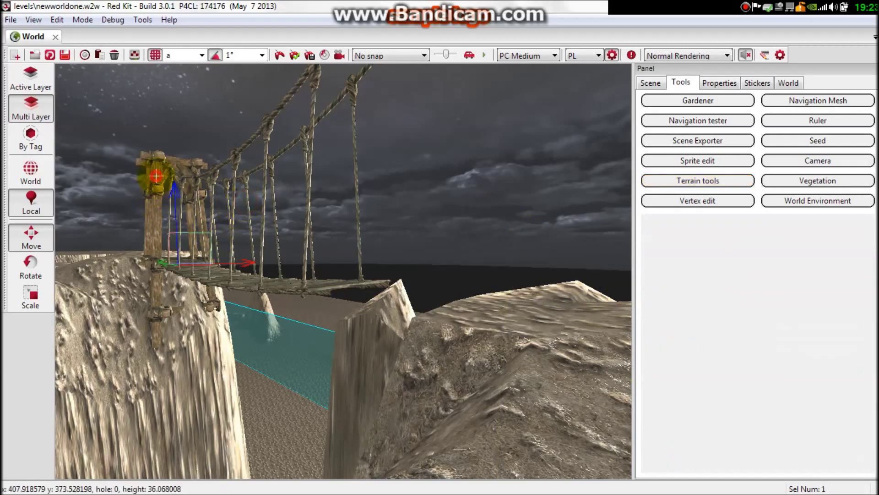
pyautogui.rightClick(155, 172)
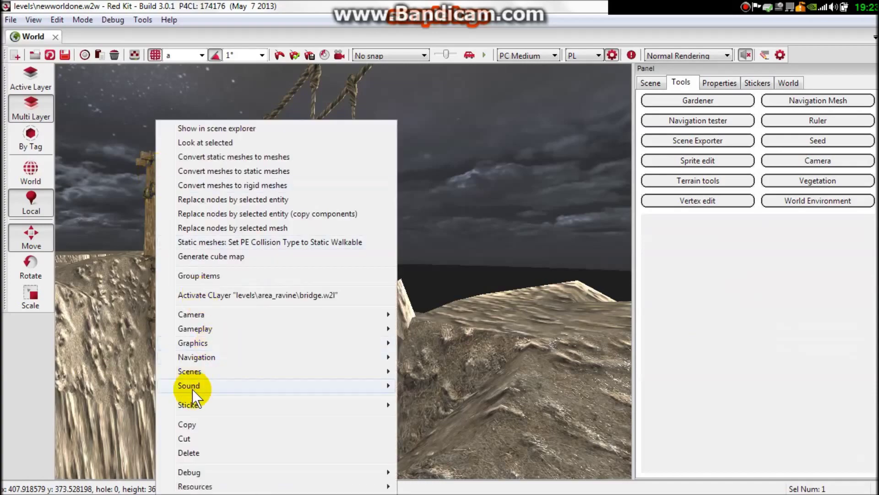
pyautogui.click(191, 423)
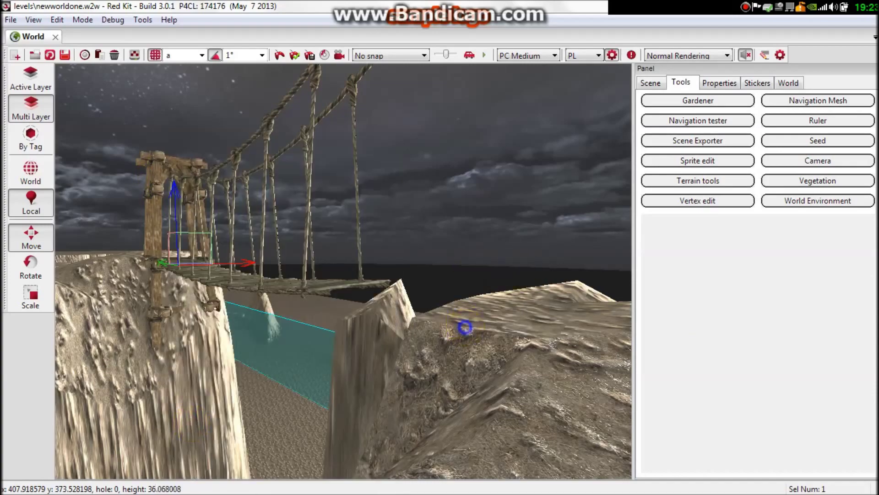
# - Paste the tower onto the far cliff and slide it to the cliff edge
pyautogui.moveTo(455, 285)
pyautogui.mouseDown(button='right')
pyautogui.moveTo(324, 413)
pyautogui.moveTo(412, 309)
pyautogui.mouseUp(button='right')
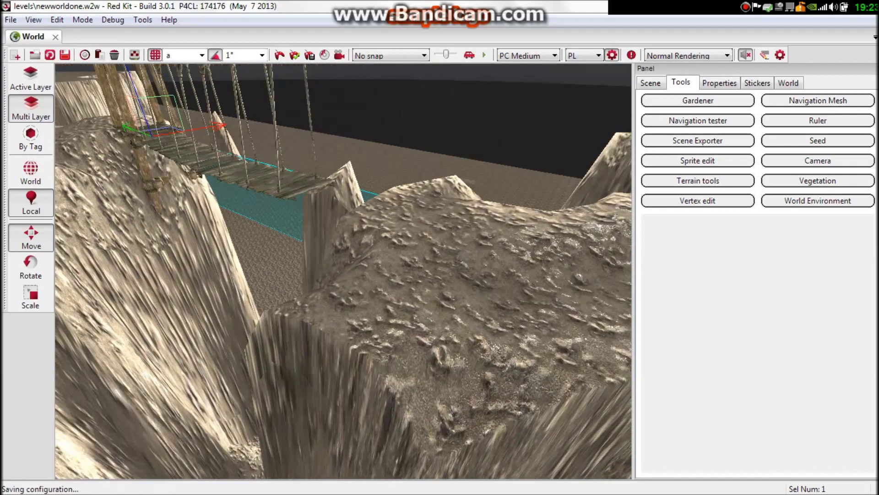
pyautogui.rightClick(378, 219)
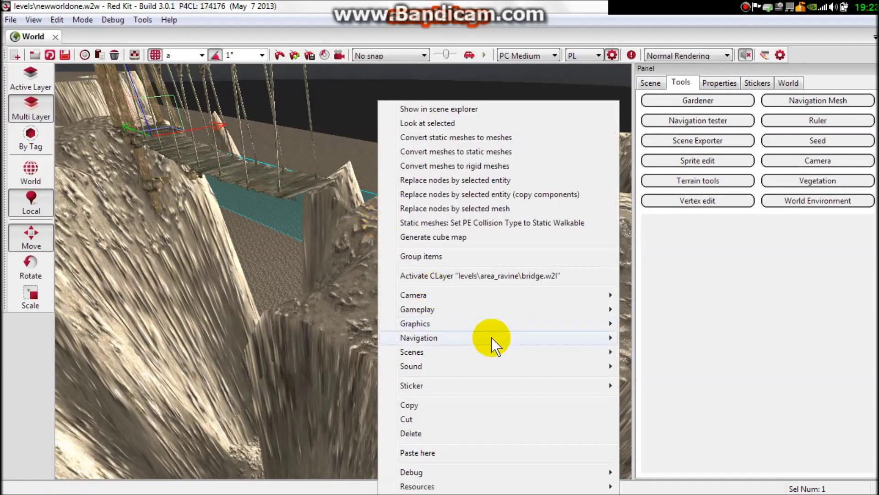
pyautogui.click(428, 453)
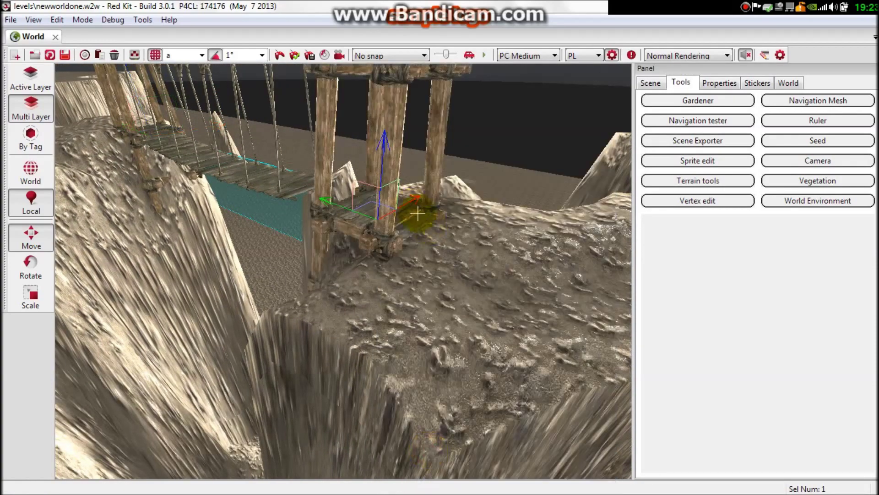
pyautogui.moveTo(408, 232)
pyautogui.mouseDown(button='right')
pyautogui.moveTo(309, 310)
pyautogui.moveTo(404, 226)
pyautogui.mouseUp(button='right')
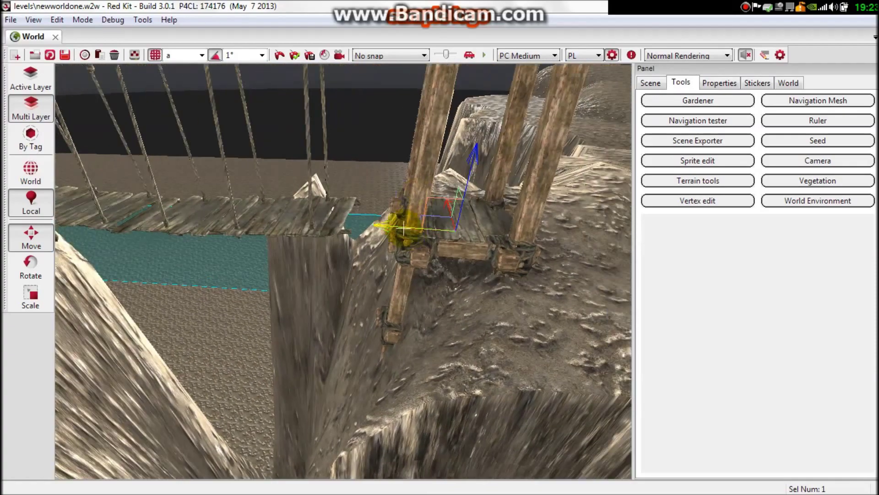
pyautogui.moveTo(385, 227); pyautogui.dragTo(322, 230)
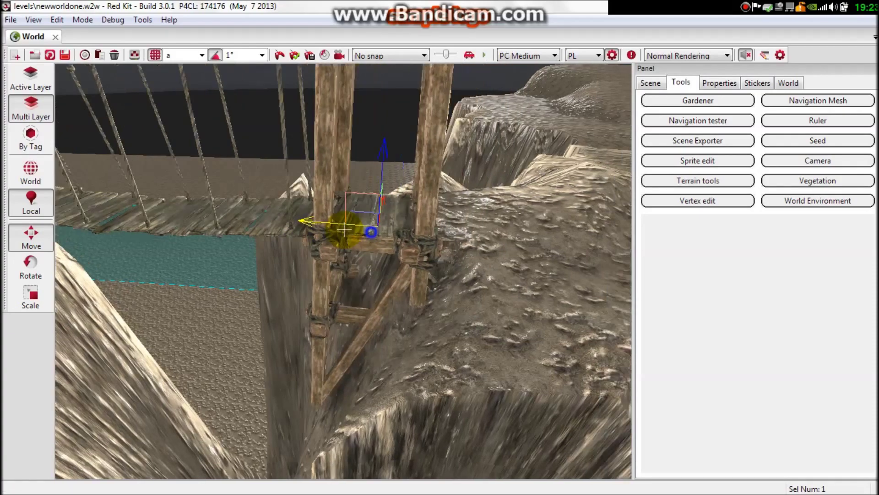
pyautogui.moveTo(372, 234)
pyautogui.mouseDown(button='right')
pyautogui.moveTo(447, 295)
pyautogui.moveTo(309, 240)
pyautogui.mouseUp(button='right')
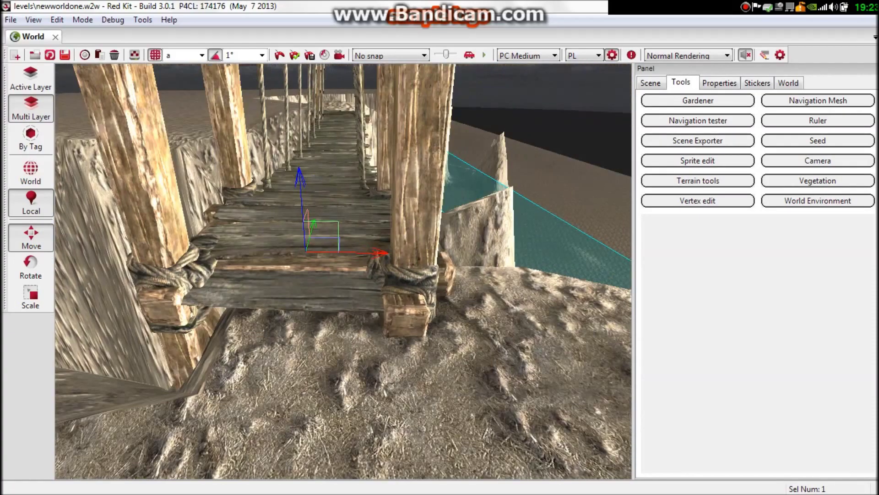
pyautogui.moveTo(309, 241)
pyautogui.mouseDown(button='right')
pyautogui.moveTo(412, 309)
pyautogui.moveTo(378, 241)
pyautogui.mouseUp(button='right')
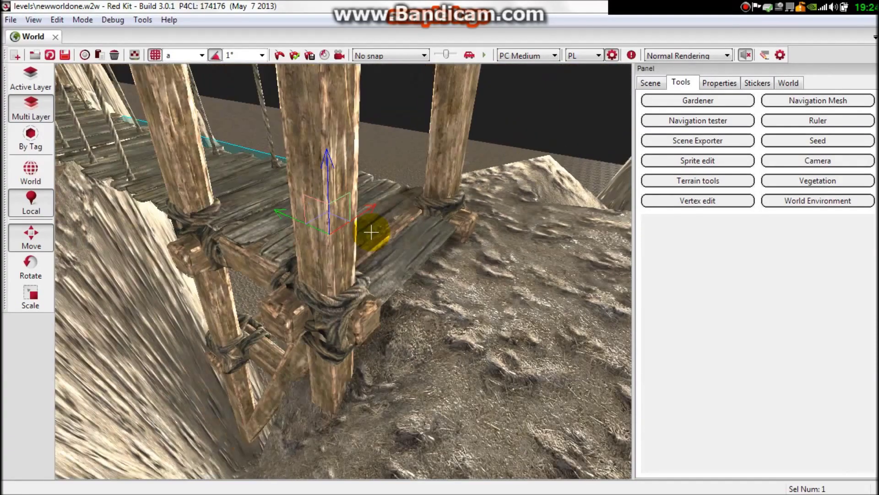
pyautogui.click(725, 177)
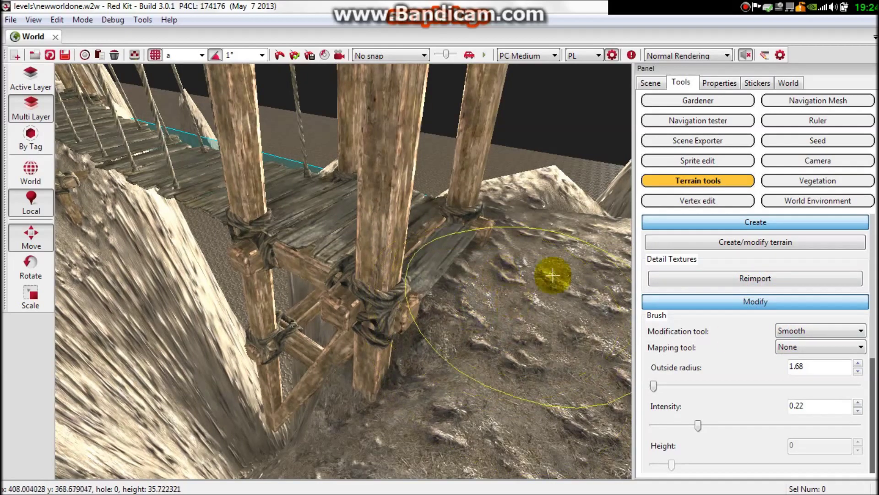
# - Lower the ground around the pillar base with Rise/Lower, then smooth it over
pyautogui.click(820, 330)
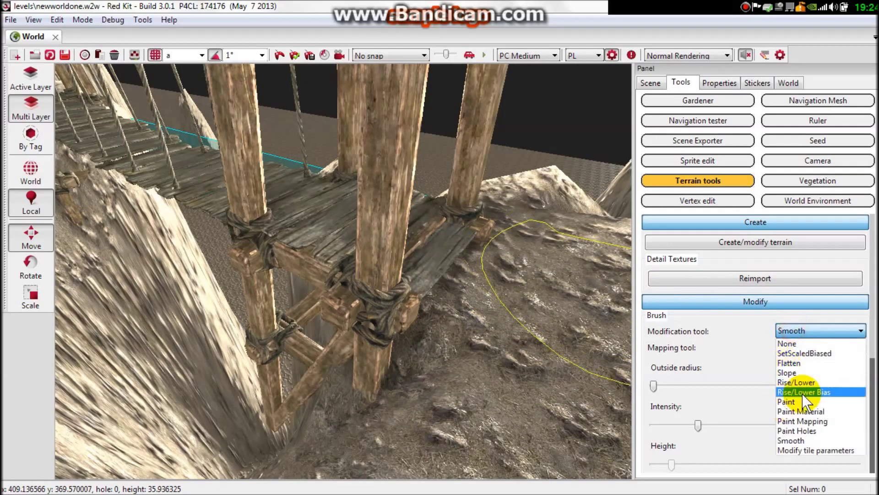
pyautogui.click(797, 382)
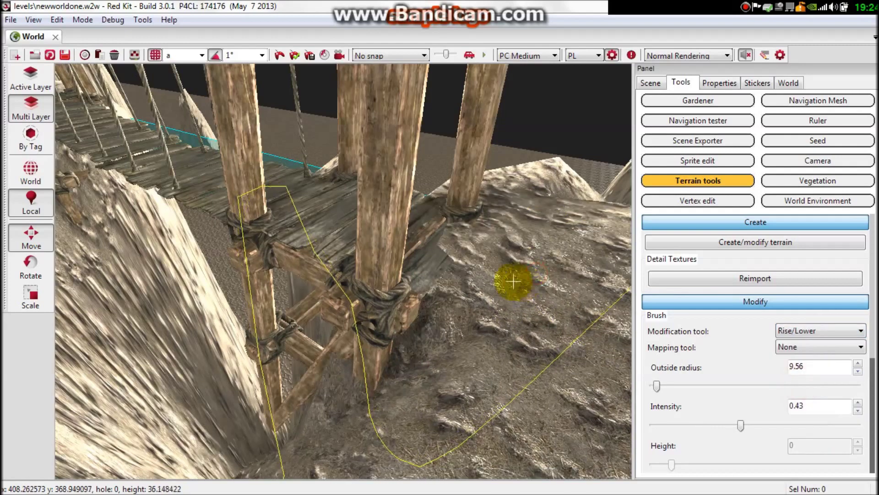
pyautogui.moveTo(470, 335); pyautogui.dragTo(459, 352)
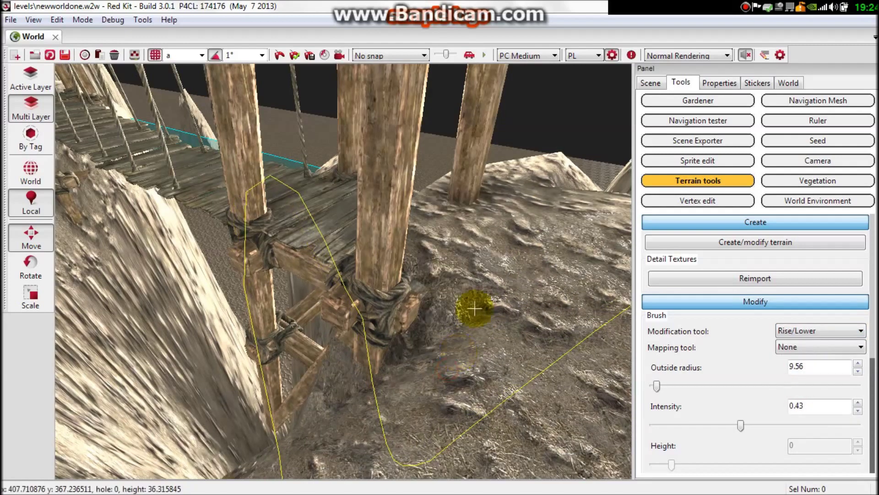
pyautogui.click(826, 331)
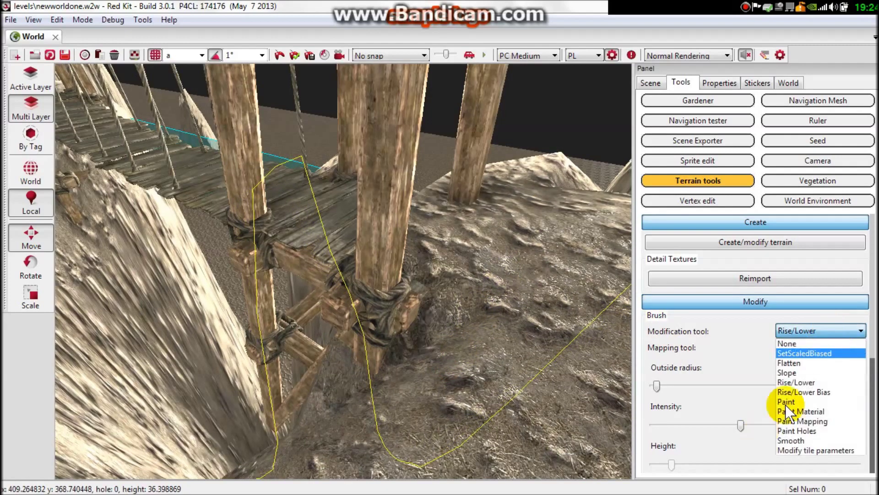
pyautogui.click(798, 440)
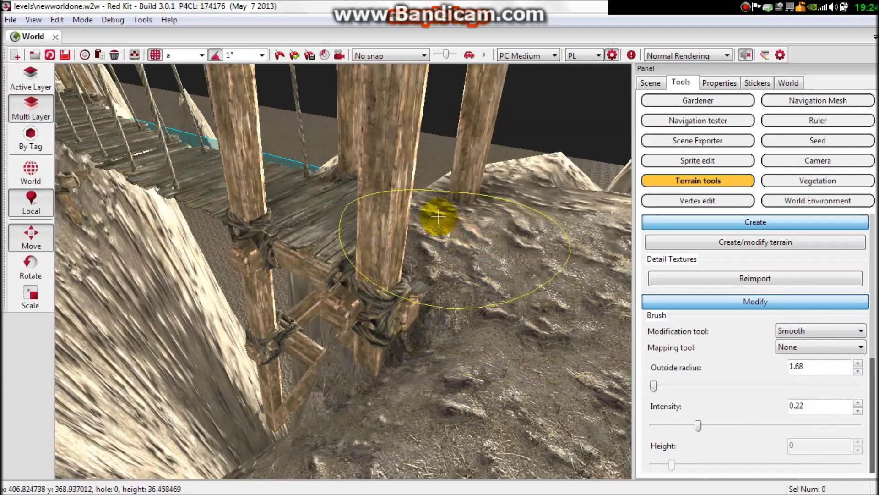
pyautogui.moveTo(438, 216); pyautogui.dragTo(494, 244)
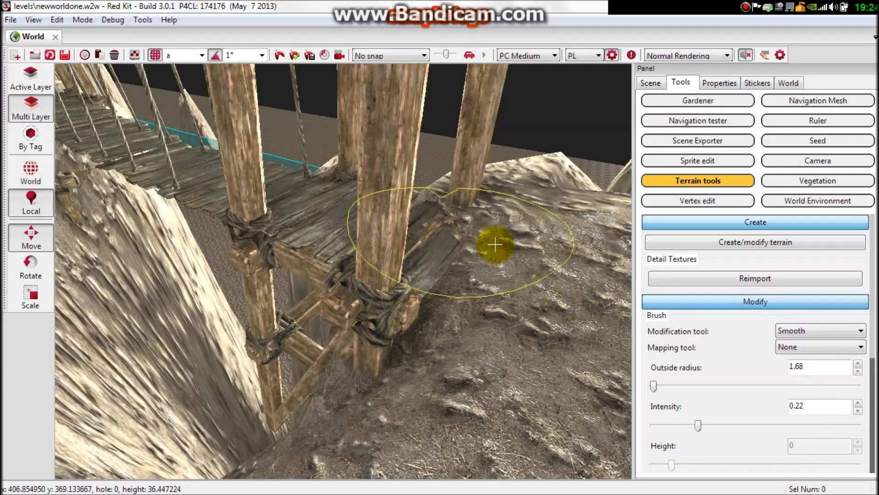
pyautogui.moveTo(246, 199)
pyautogui.mouseDown(button='right')
pyautogui.moveTo(366, 230)
pyautogui.moveTo(453, 207)
pyautogui.mouseUp(button='right')
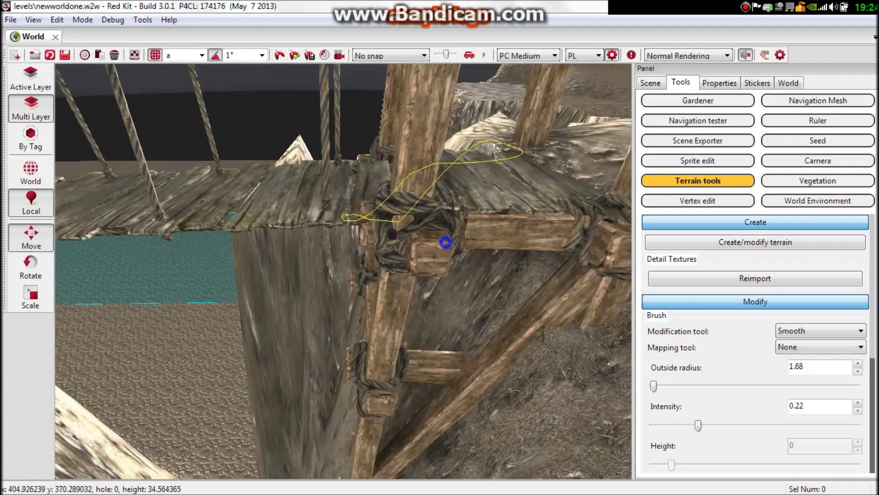
pyautogui.moveTo(249, 150)
pyautogui.mouseDown(button='right')
pyautogui.moveTo(313, 199)
pyautogui.moveTo(289, 186)
pyautogui.mouseUp(button='right')
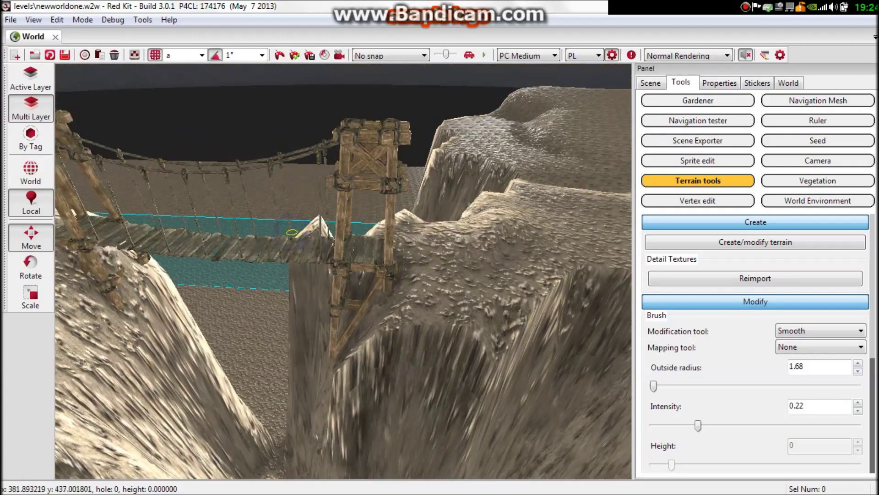
pyautogui.moveTo(291, 233); pyautogui.dragTo(261, 206, button='right')
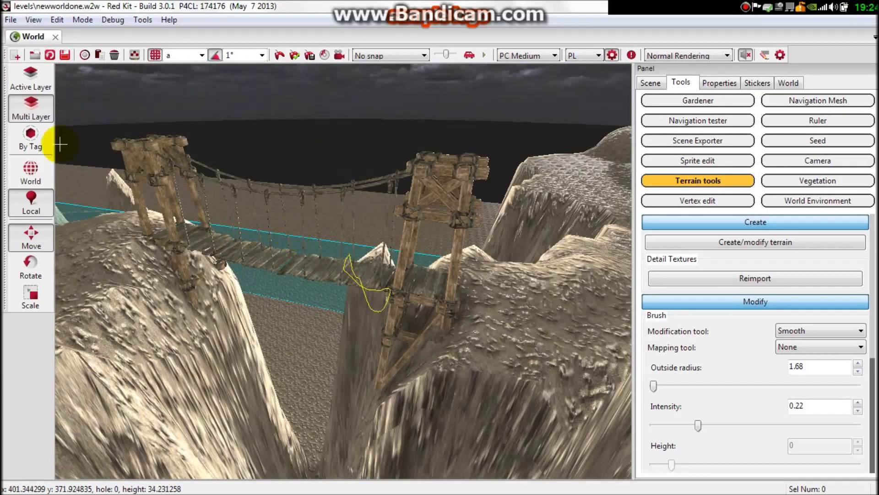
# - Enable Fake daycycle and AreaEnvironment0 in World Environment, setting the time to 09:18
pyautogui.click(795, 204)
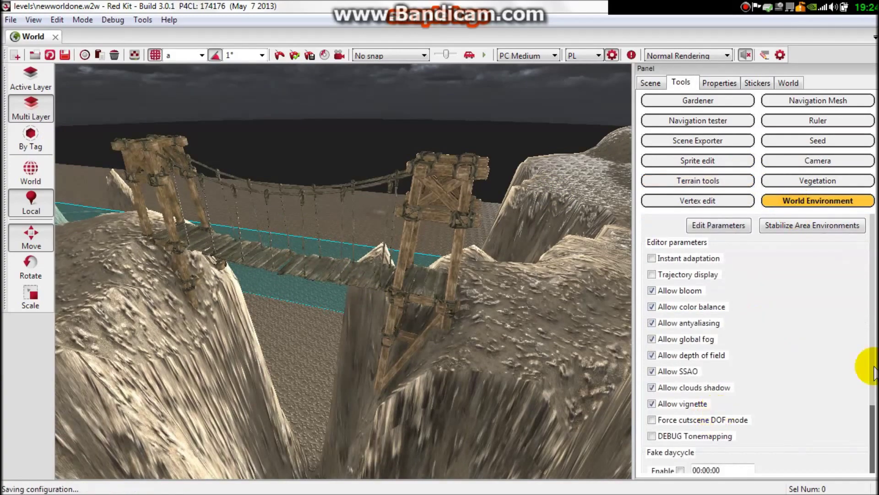
pyautogui.moveTo(872, 369); pyautogui.dragTo(873, 440)
pyautogui.click(680, 378)
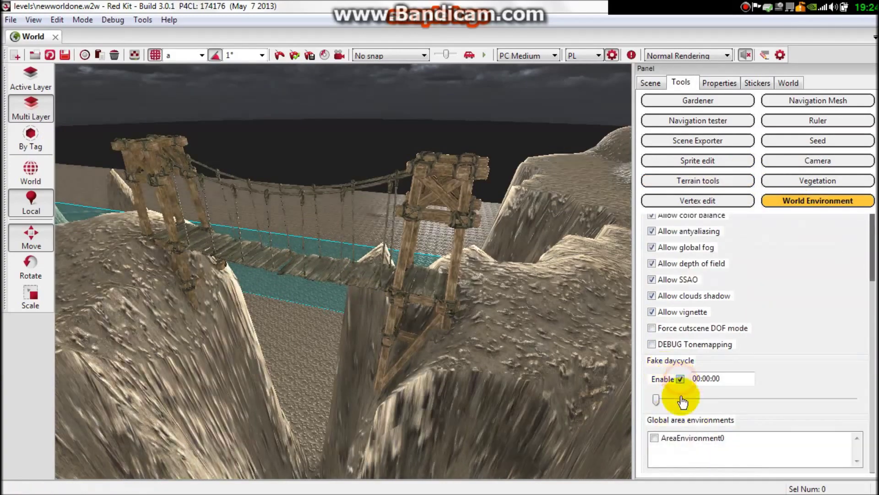
pyautogui.click(654, 438)
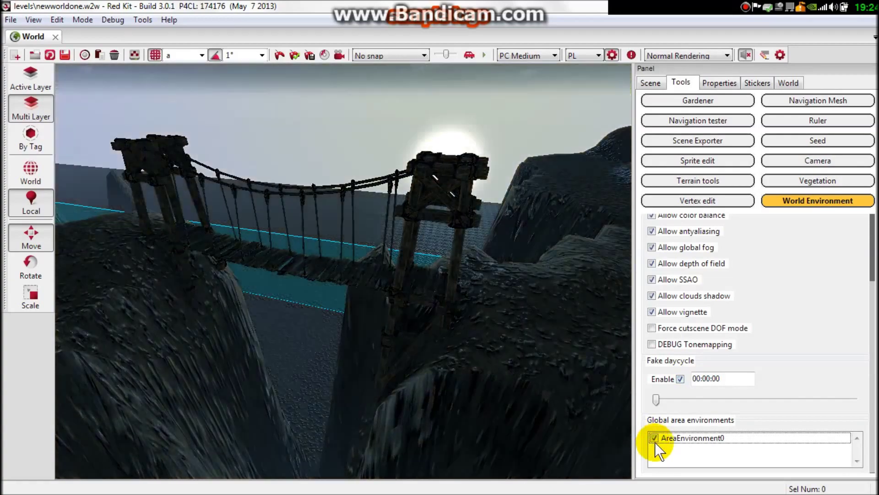
pyautogui.moveTo(657, 401); pyautogui.dragTo(732, 399)
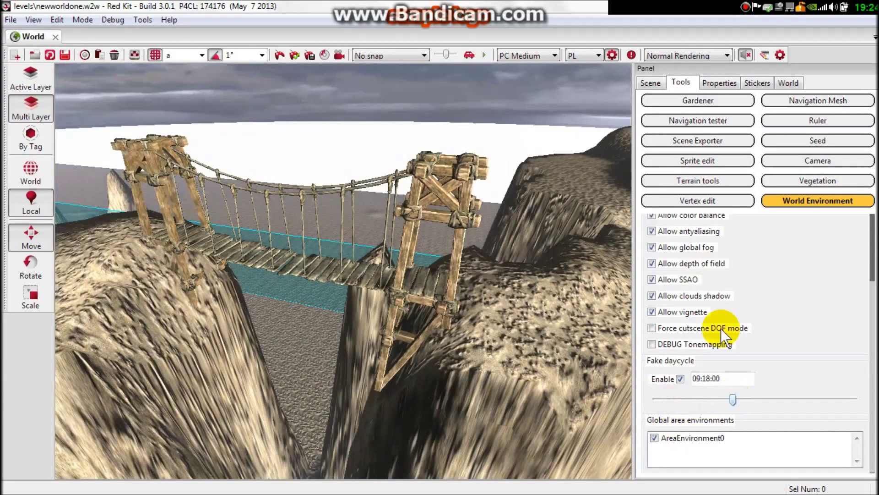
pyautogui.click(651, 83)
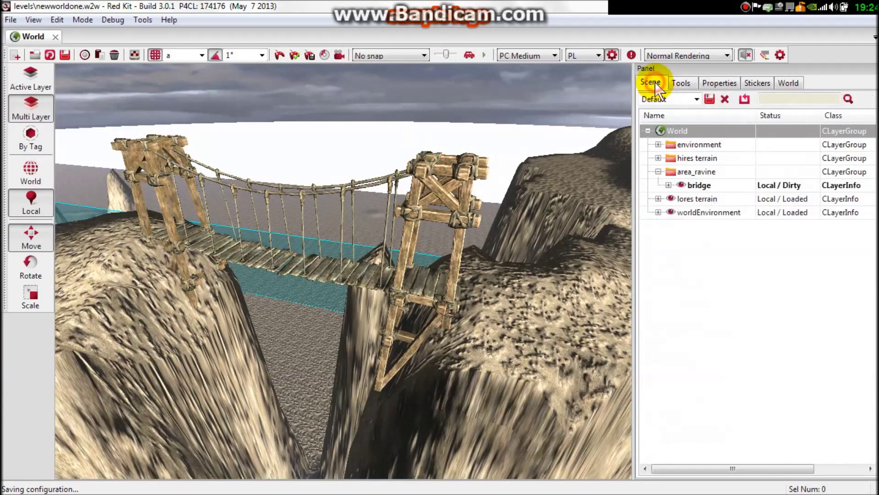
# - Add shadows to the World layer group and save the level
pyautogui.rightClick(684, 132)
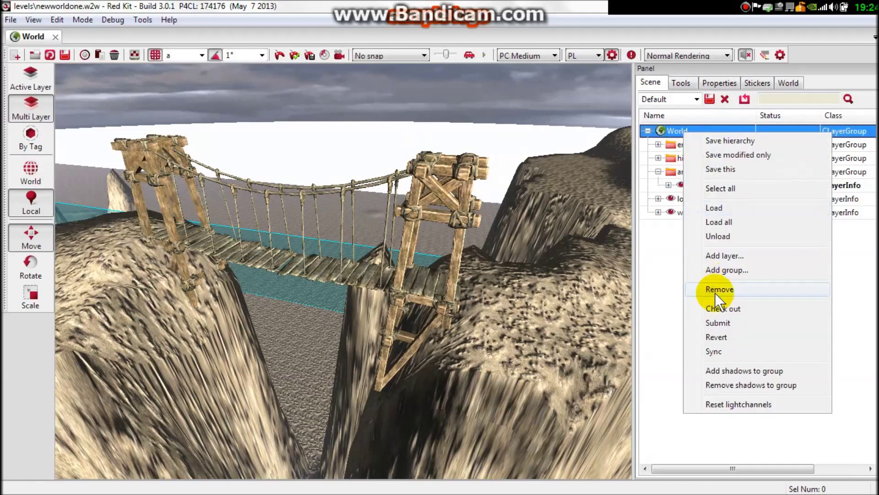
pyautogui.click(725, 370)
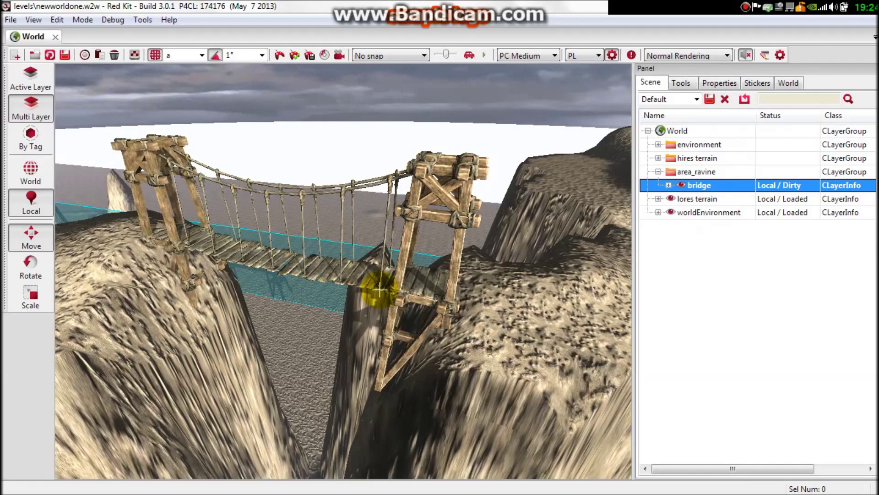
pyautogui.click(65, 56)
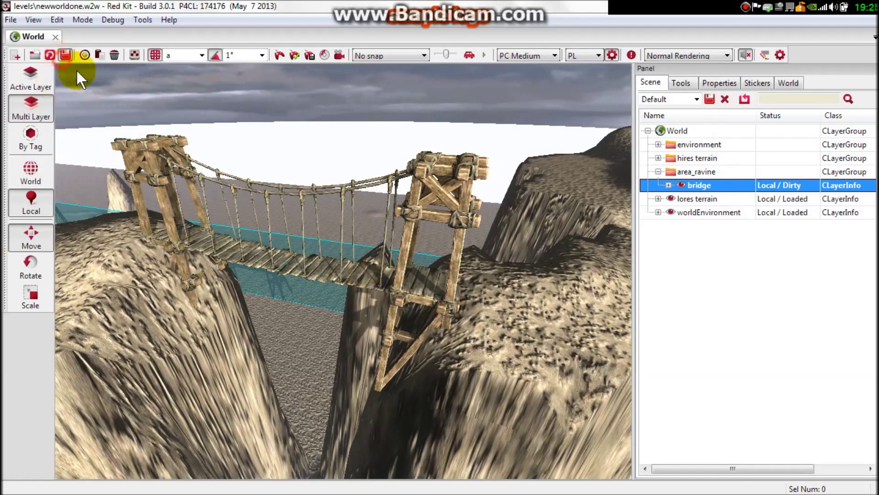
pyautogui.click(461, 299)
pyautogui.moveTo(460, 299); pyautogui.dragTo(462, 300, button='right')
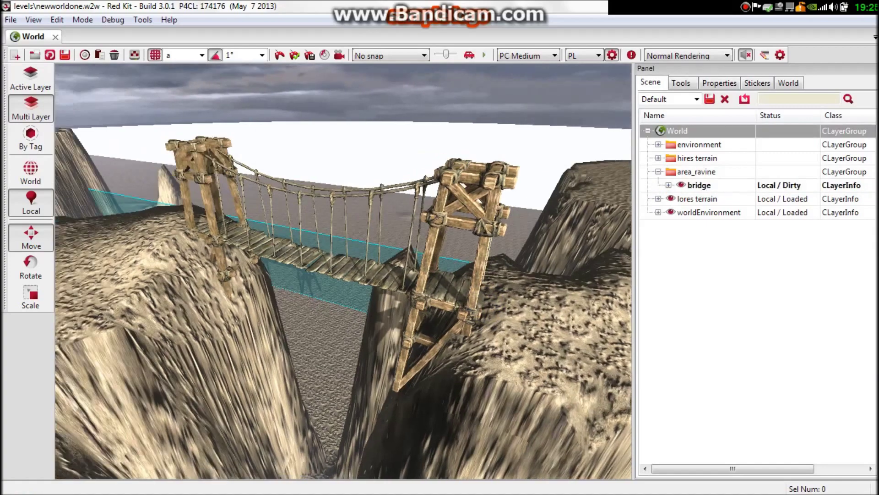
pyautogui.scroll(1, 459, 296)
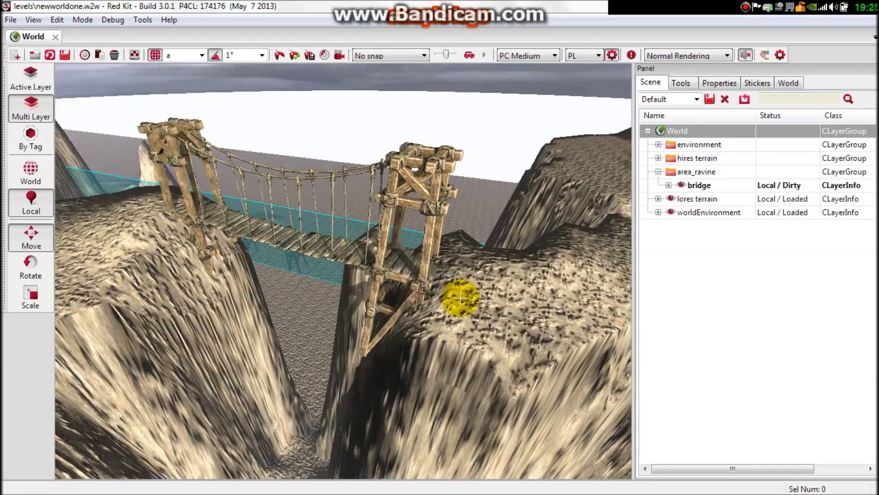
pyautogui.scroll(1, 459, 297)
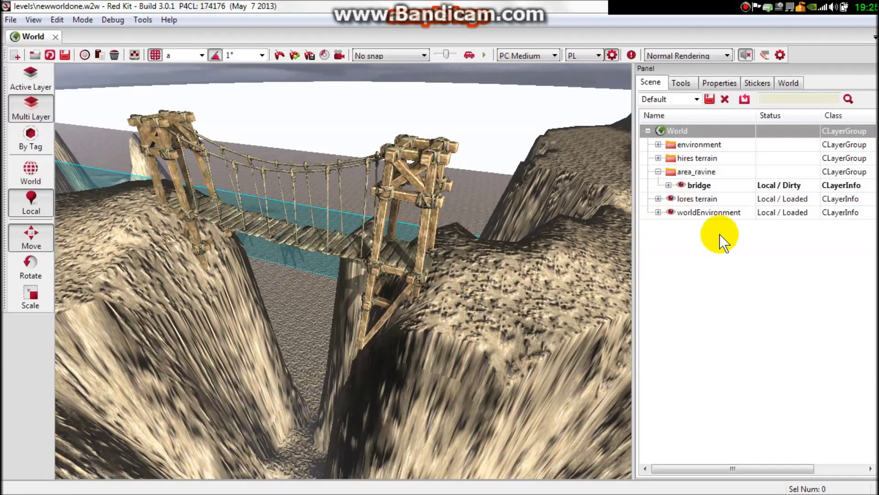
pyautogui.rightClick(687, 146)
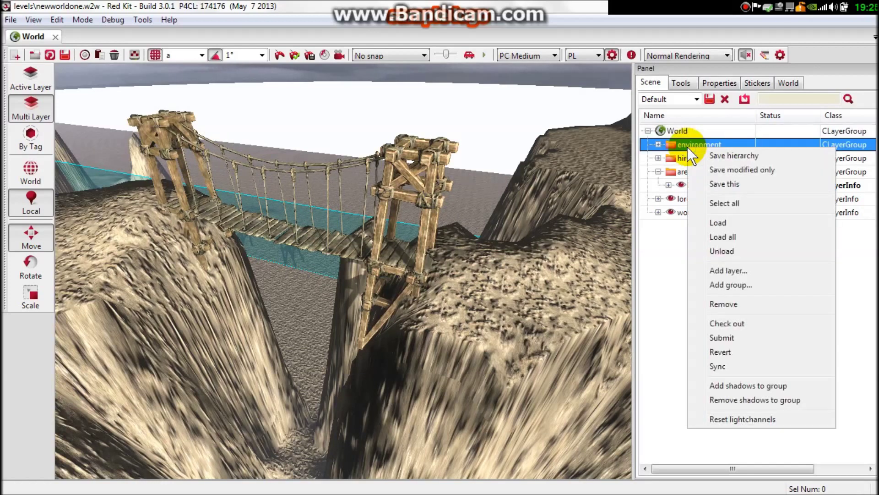
# - Create a layer named path_areas in the environment group
pyautogui.click(738, 272)
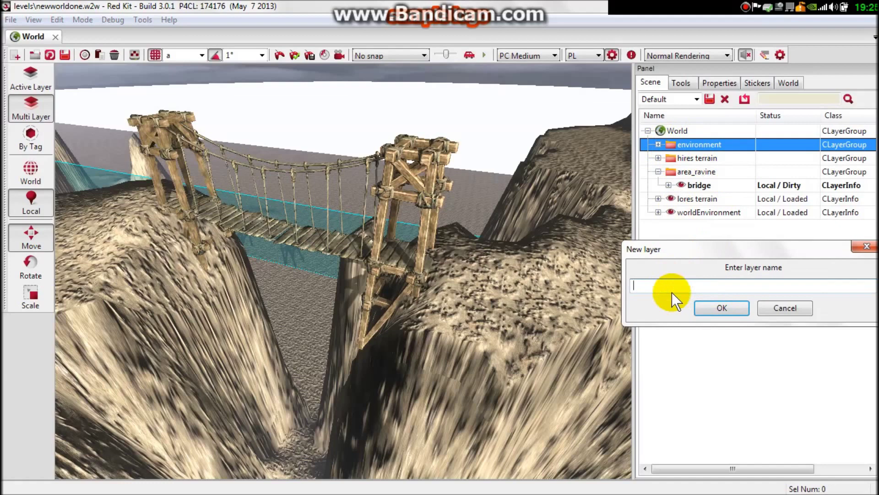
pyautogui.write('parth_areas')
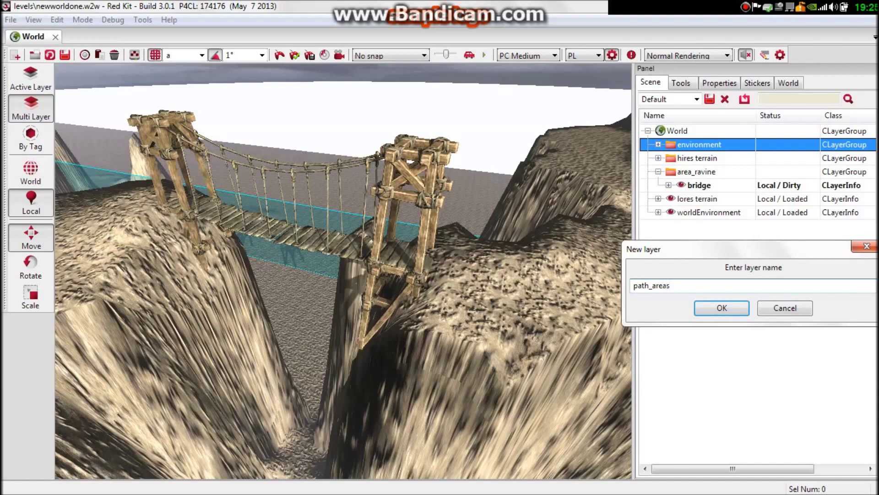
pyautogui.press('Return')
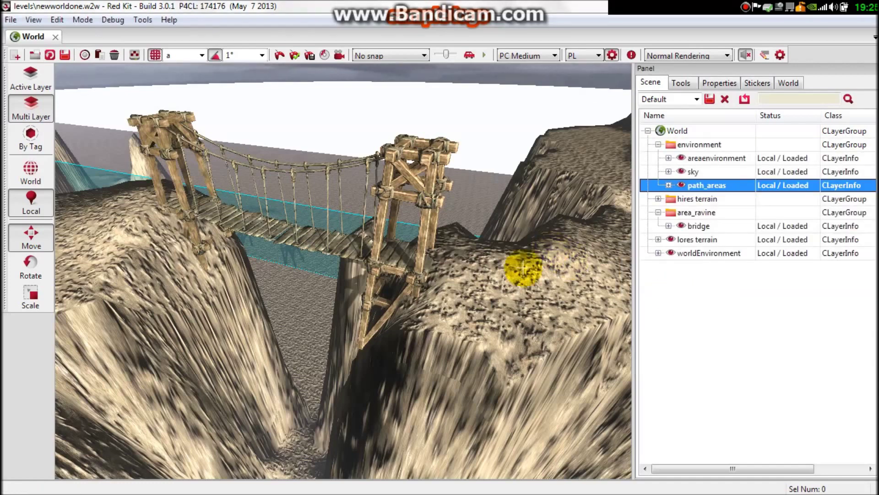
pyautogui.rightClick(492, 266)
pyautogui.moveTo(533, 316)
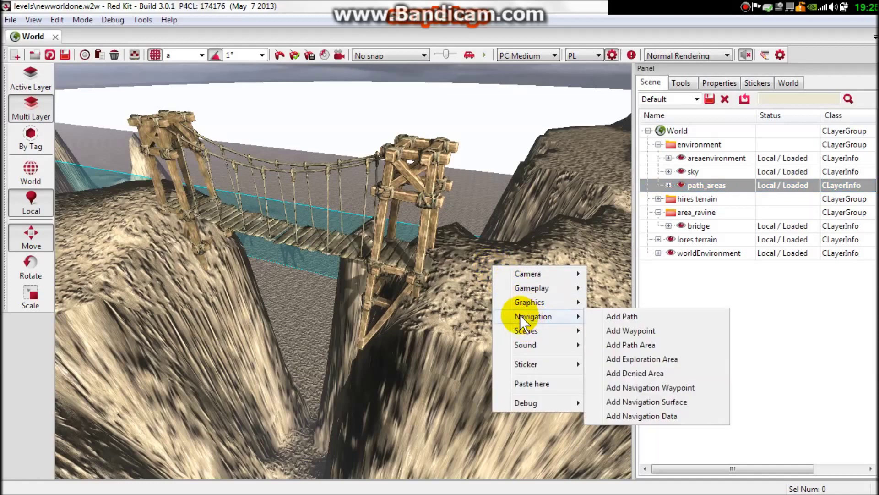
# - Add a Path Area beside the far tower and adjust the Editor Debug display filter
pyautogui.click(626, 345)
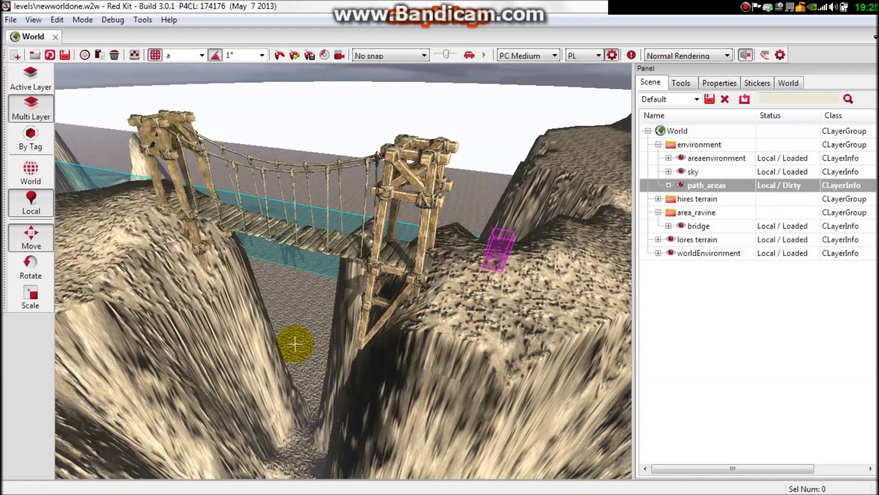
pyautogui.hotkey('ctrl', 'f')
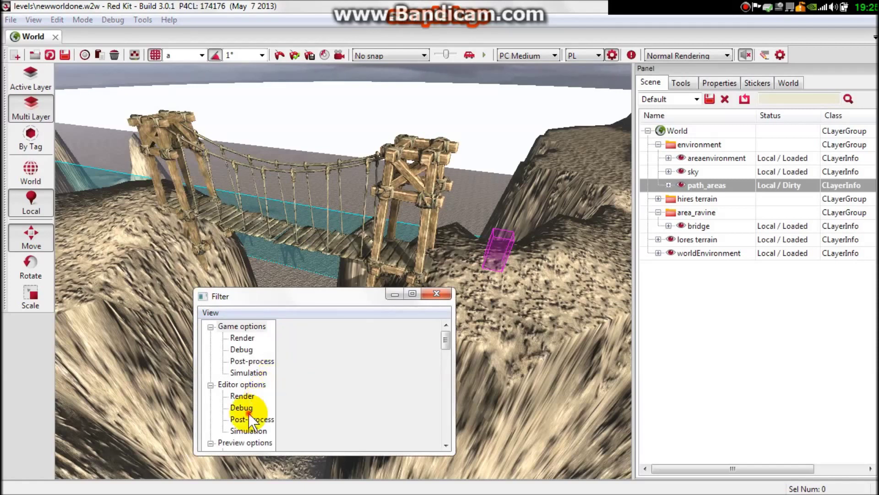
pyautogui.click(242, 407)
pyautogui.click(288, 349)
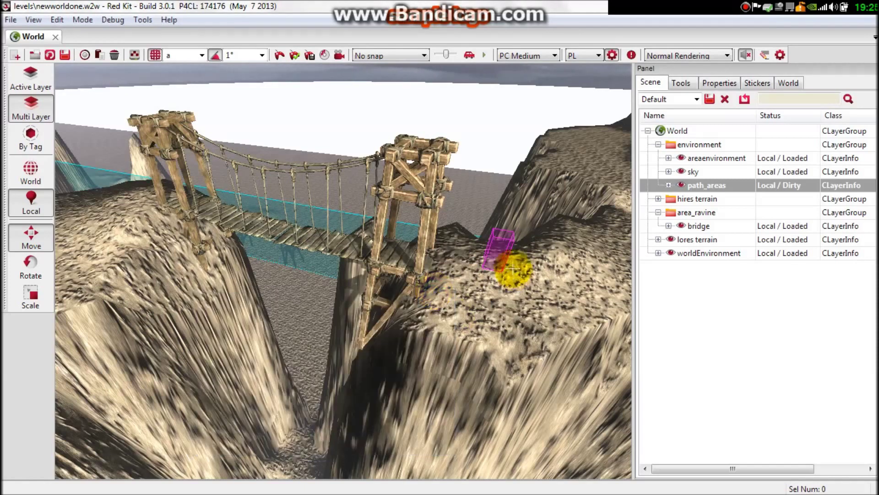
pyautogui.click(506, 238)
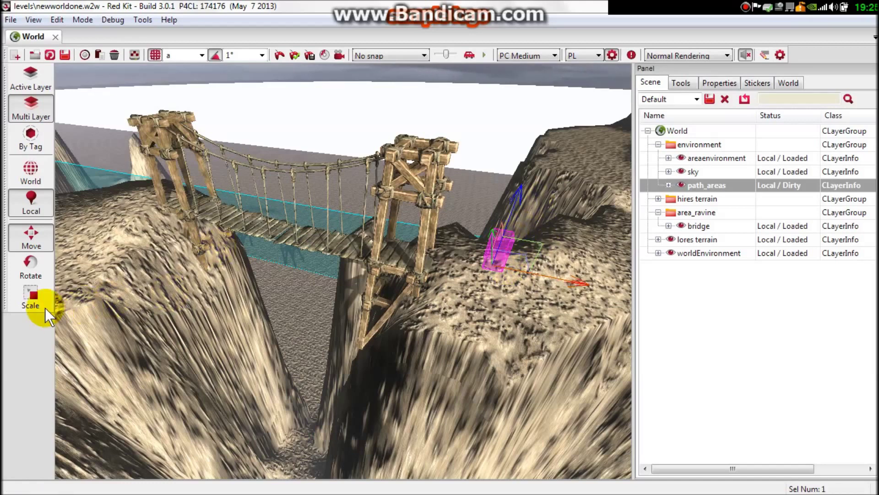
# - Scale up the path area box and move it onto the bridge deck
pyautogui.click(30, 297)
pyautogui.moveTo(525, 274); pyautogui.dragTo(632, 288)
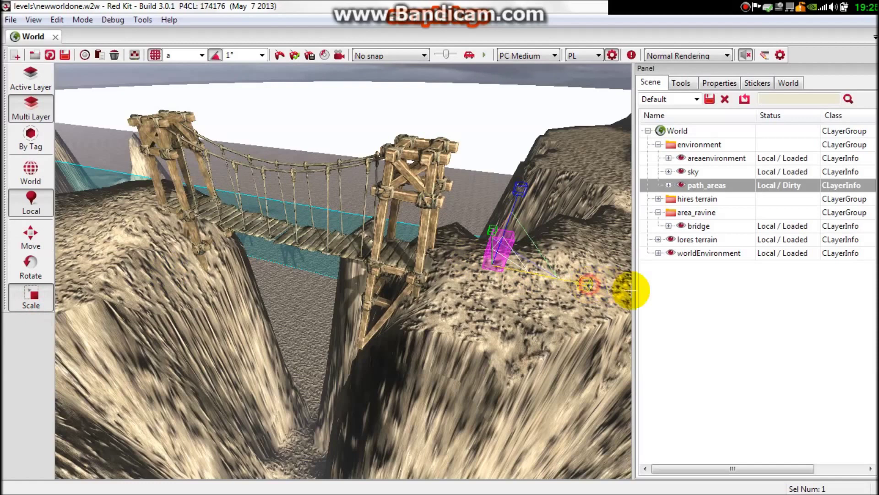
pyautogui.moveTo(529, 260); pyautogui.dragTo(619, 282)
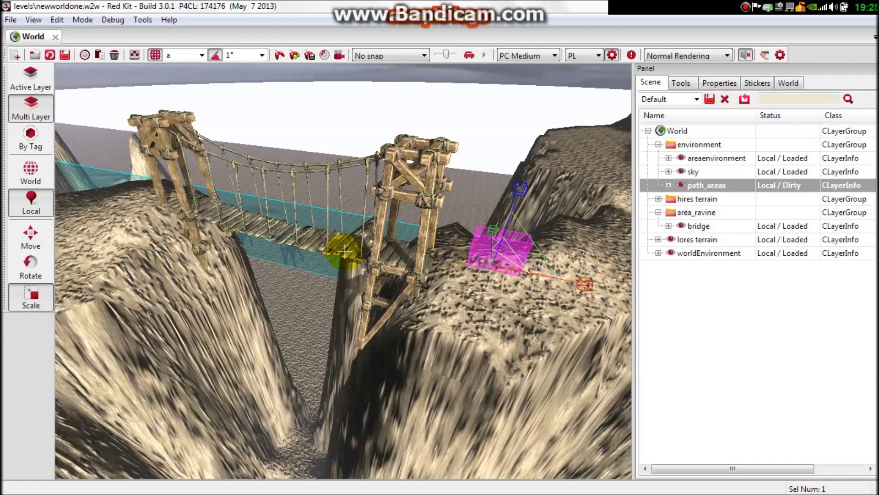
pyautogui.click(30, 267)
pyautogui.press('w')
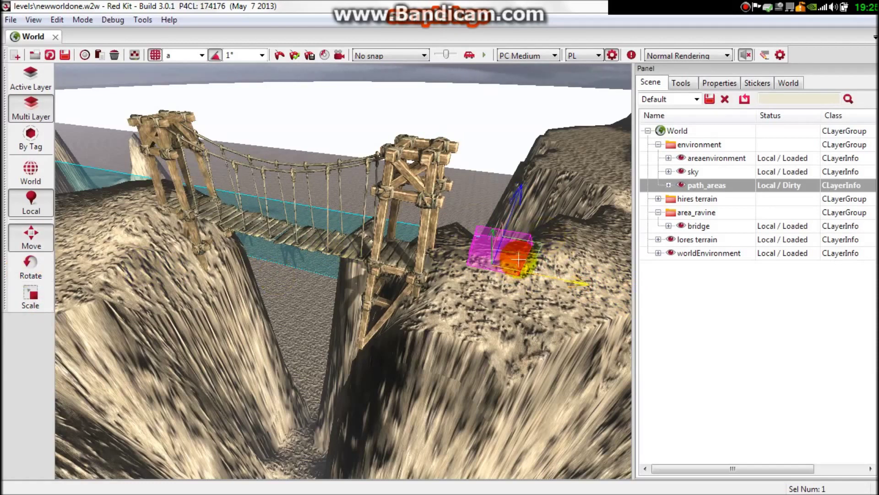
pyautogui.moveTo(579, 287); pyautogui.dragTo(299, 237)
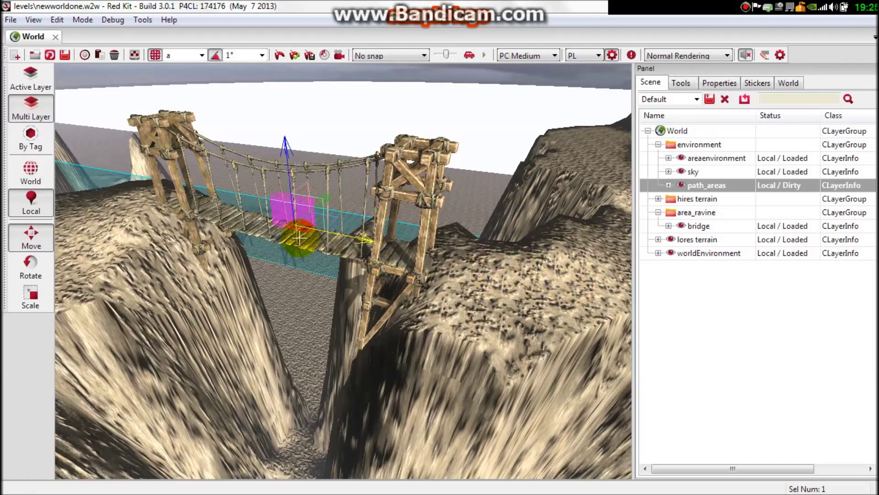
# - Stretch the box along the full bridge length, then make it taller and raise it
pyautogui.press('e')
pyautogui.press('r')
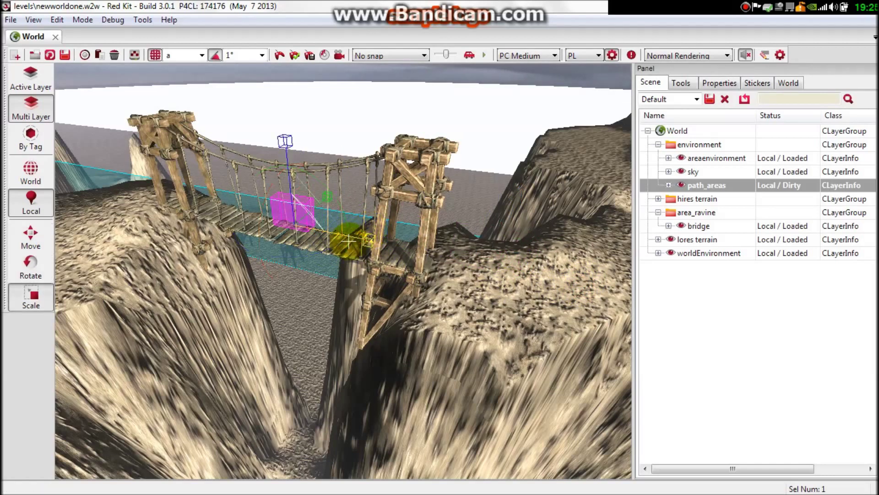
pyautogui.moveTo(370, 239); pyautogui.dragTo(391, 206)
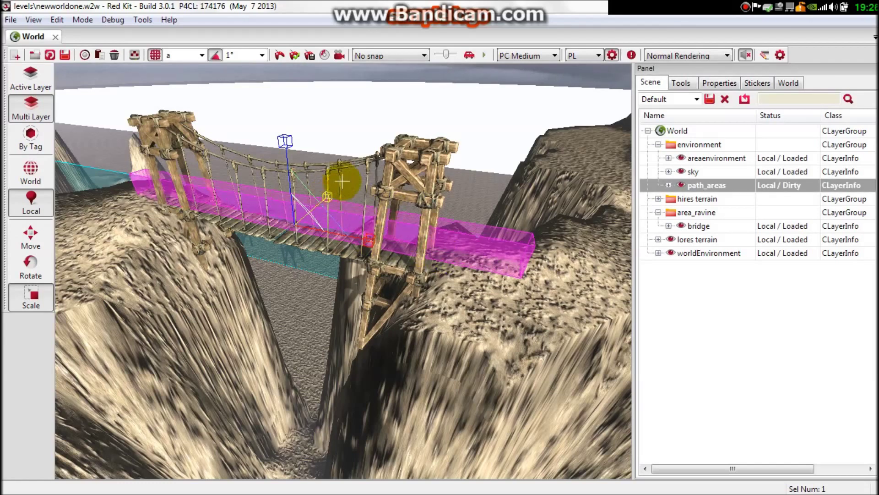
pyautogui.hotkey('ctrl', 's')
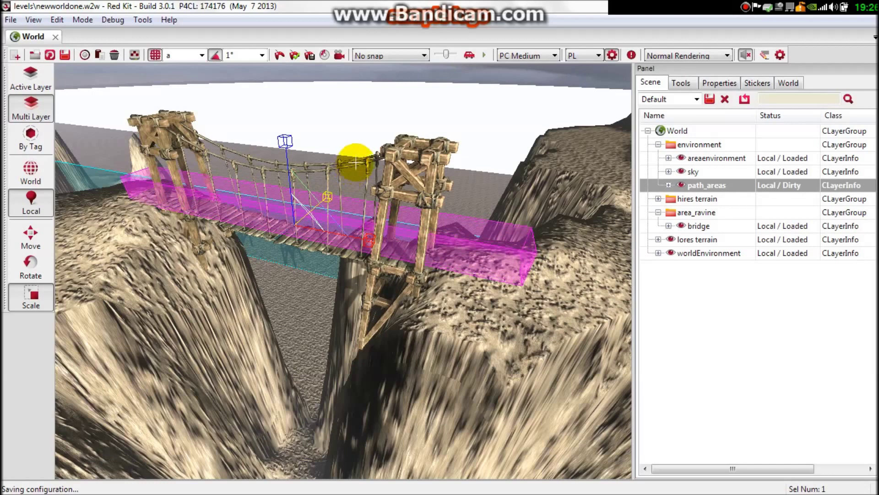
pyautogui.moveTo(285, 141)
pyautogui.mouseDown()
pyautogui.moveTo(284, 78)
pyautogui.moveTo(285, 89)
pyautogui.mouseUp()
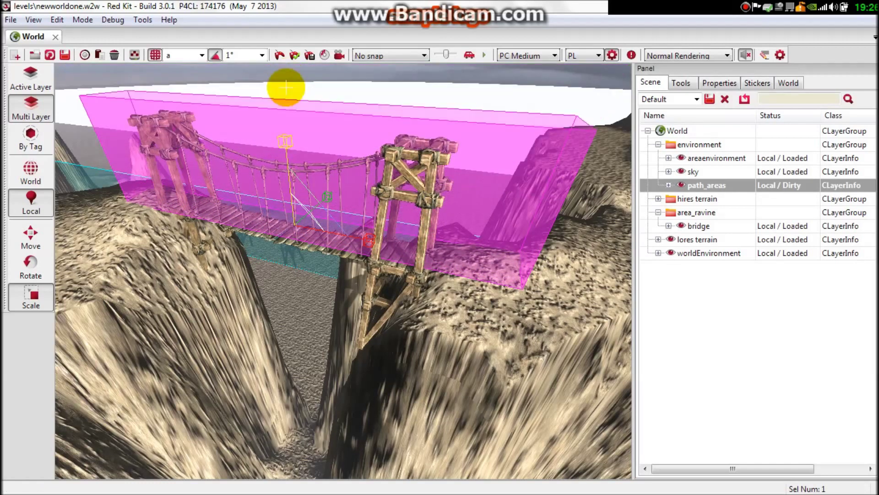
pyautogui.click(31, 238)
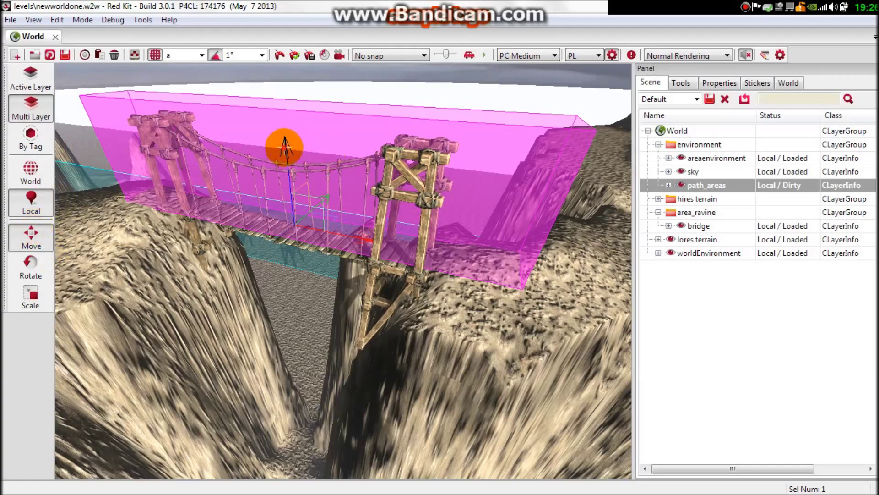
pyautogui.moveTo(285, 144); pyautogui.dragTo(294, 171)
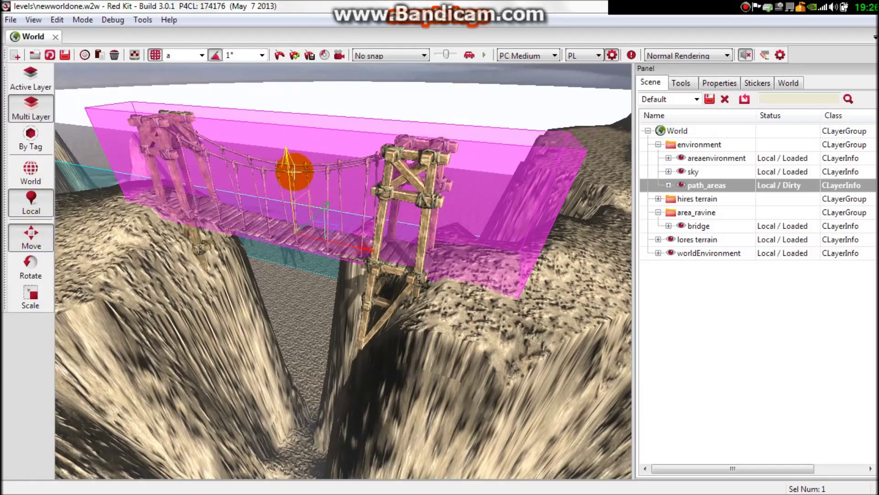
pyautogui.moveTo(336, 229); pyautogui.dragTo(574, 285, button='right')
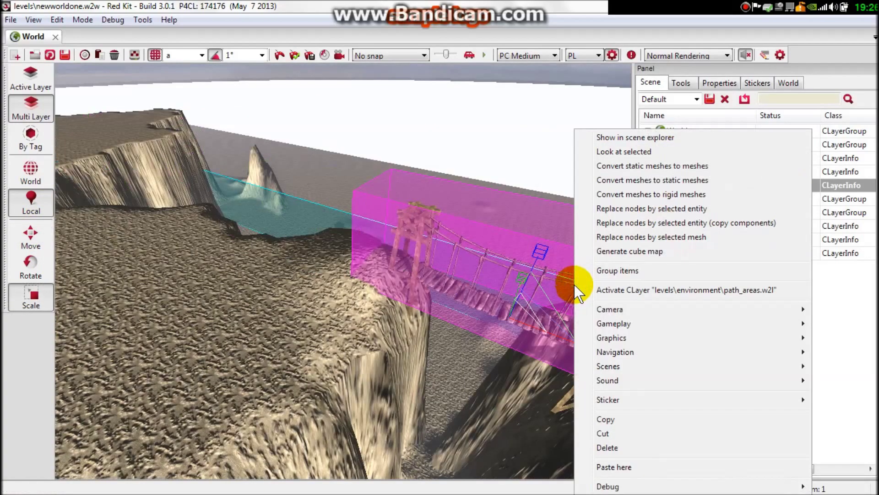
pyautogui.click(609, 419)
# - Try pasting copies of the magenta path area box onto the near cliff top
pyautogui.rightClick(311, 276)
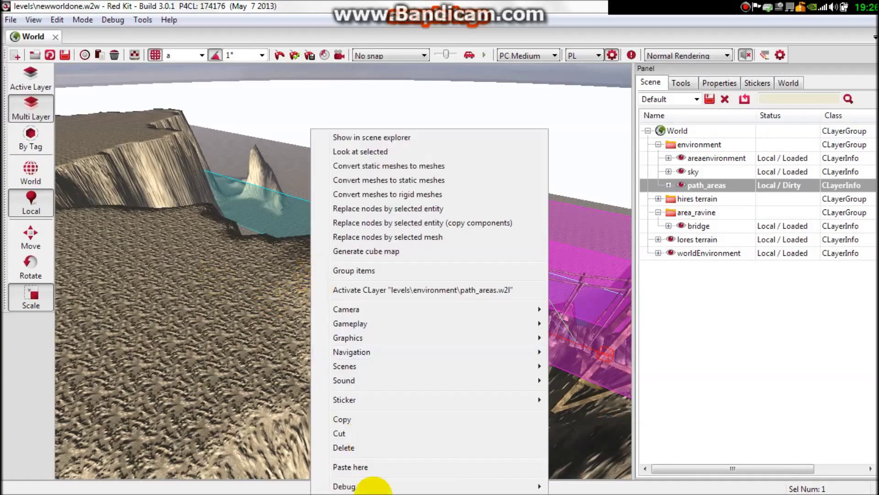
pyautogui.click(350, 466)
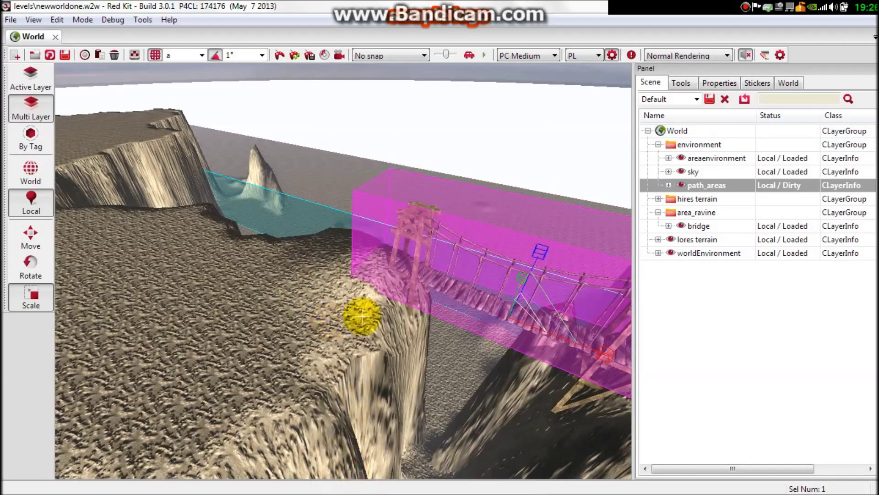
pyautogui.moveTo(444, 329)
pyautogui.mouseDown(button='right')
pyautogui.moveTo(275, 241)
pyautogui.moveTo(373, 260)
pyautogui.mouseUp(button='right')
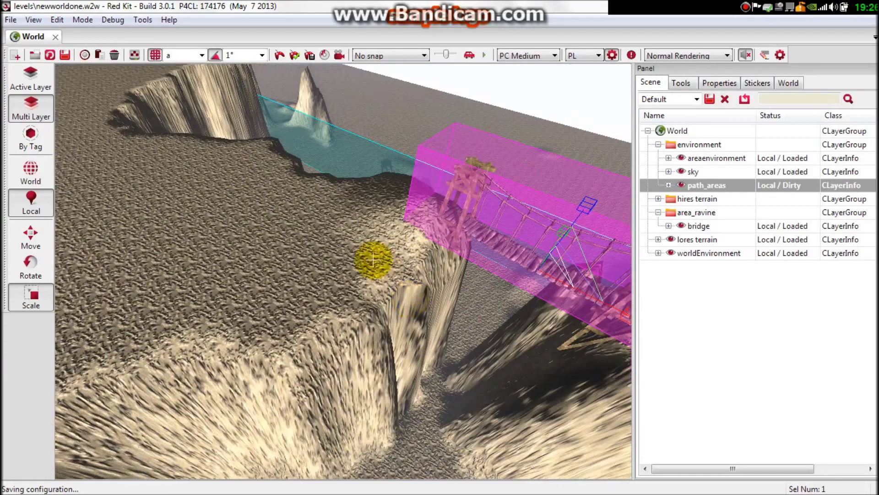
pyautogui.rightClick(373, 260)
pyautogui.click(411, 462)
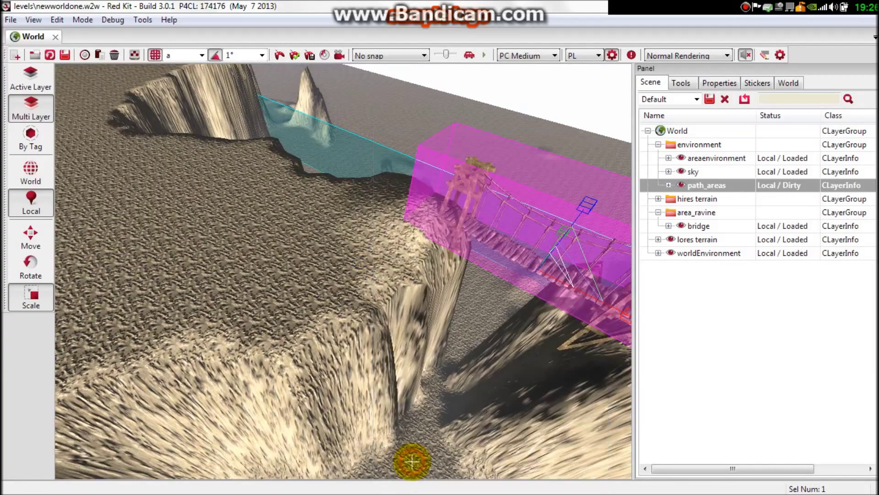
pyautogui.rightClick(421, 146)
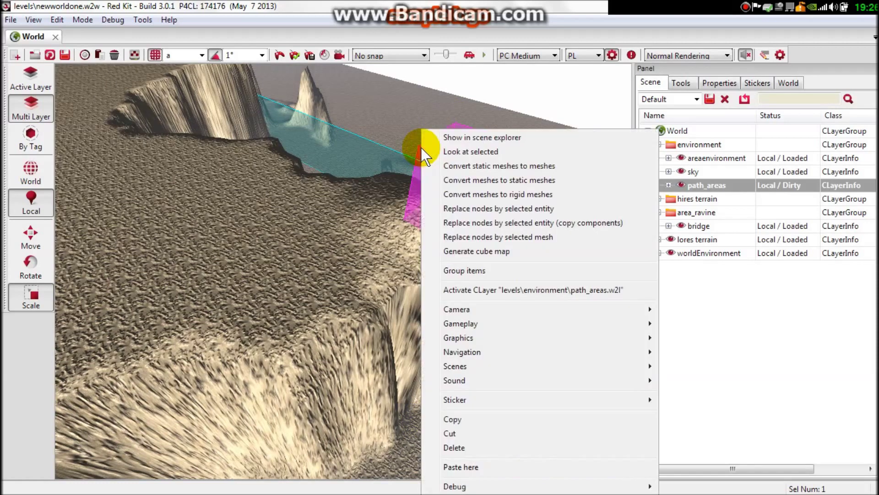
pyautogui.click(460, 421)
pyautogui.rightClick(333, 205)
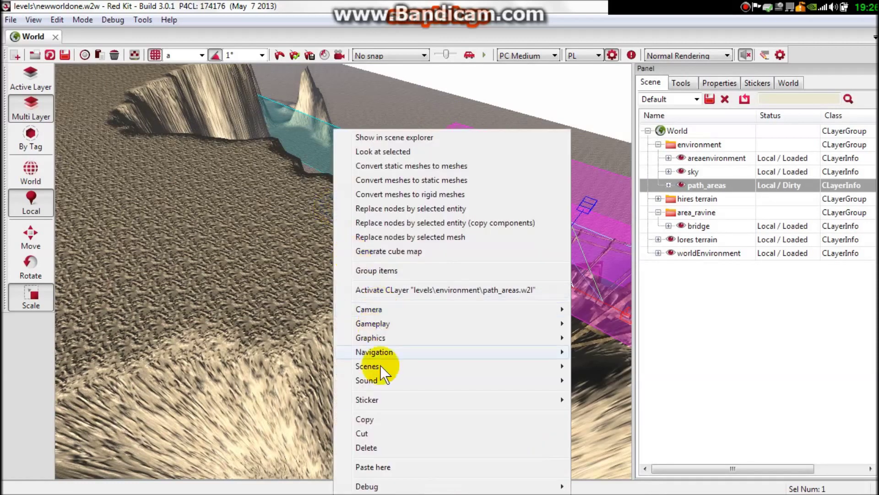
pyautogui.click(374, 463)
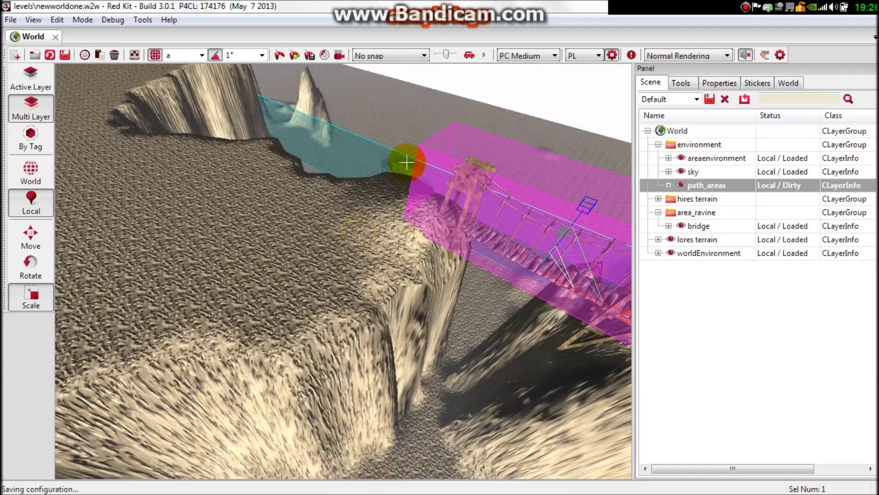
pyautogui.click(682, 82)
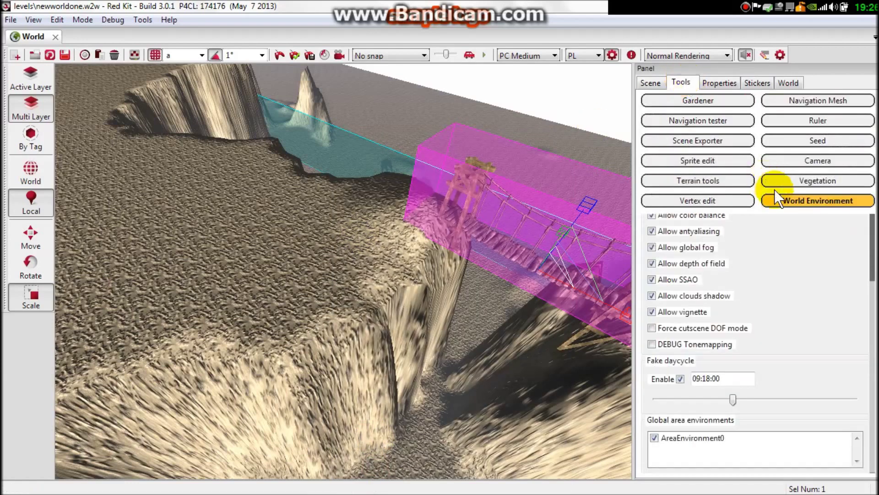
# - Close World Environment, paste the tower onto the cliff top, then delete the stray copy
pyautogui.click(807, 201)
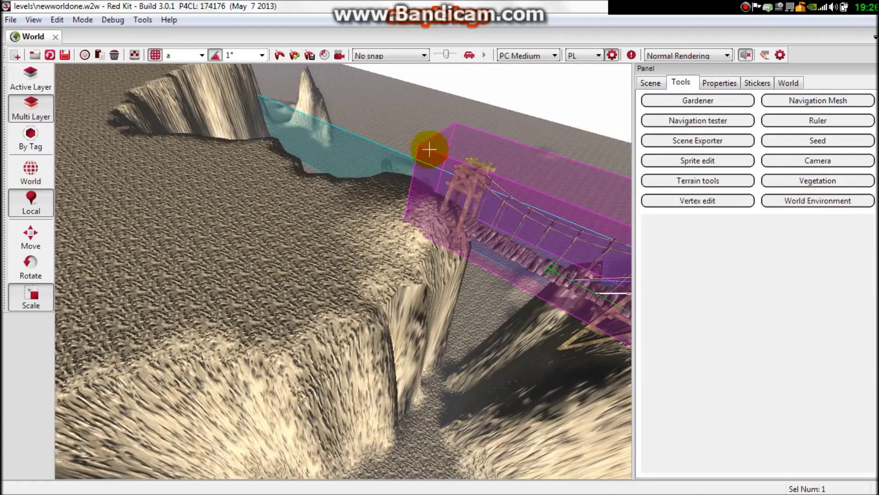
pyautogui.rightClick(431, 154)
pyautogui.click(468, 405)
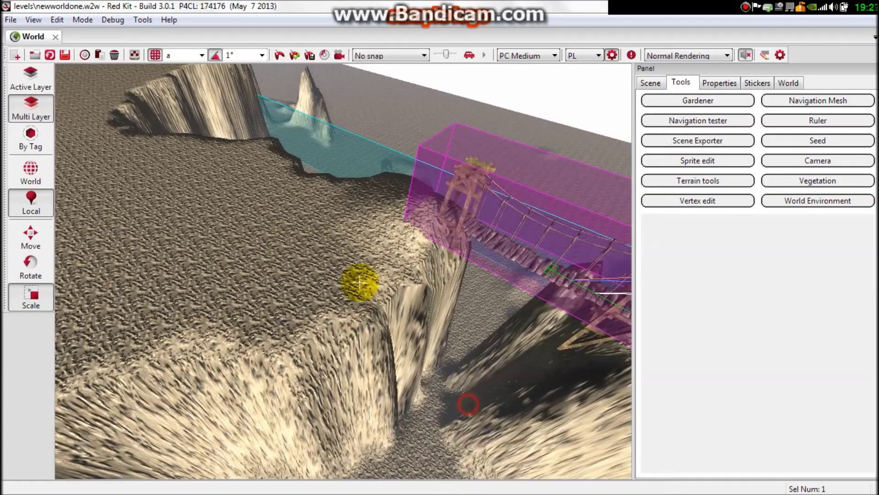
pyautogui.rightClick(355, 247)
pyautogui.click(412, 453)
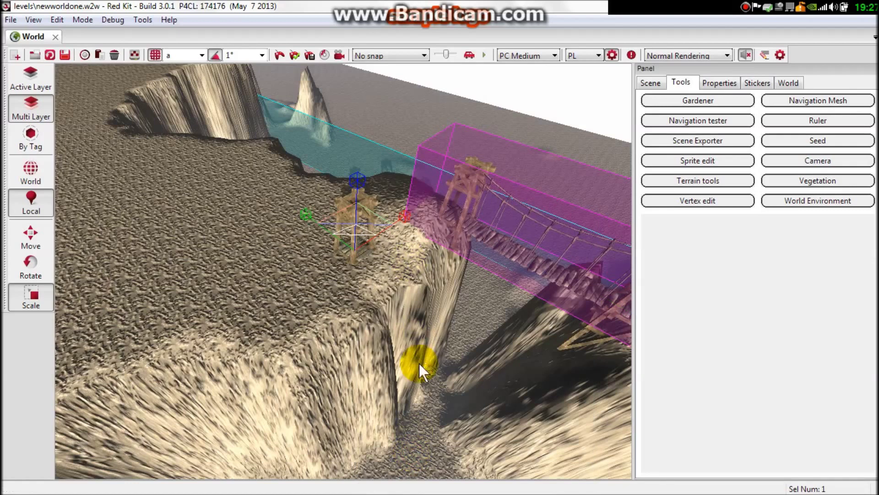
pyautogui.press('Delete')
pyautogui.click(436, 298)
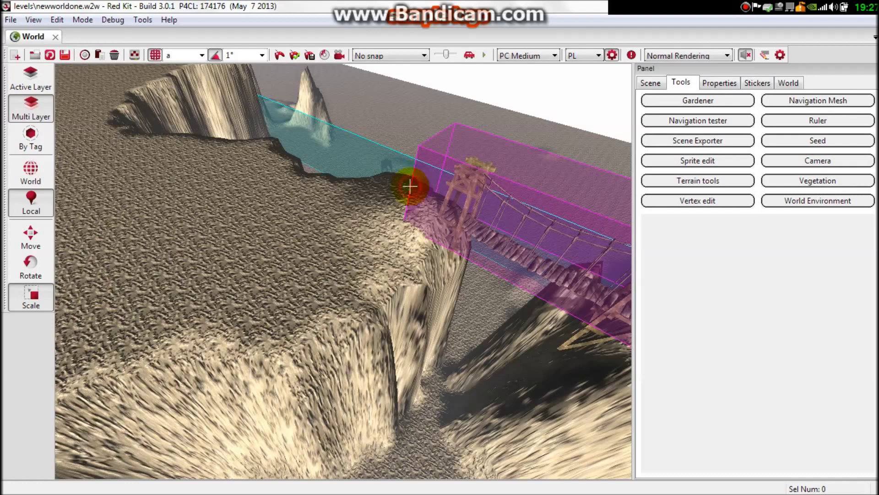
# - Copy the magenta path-area box
pyautogui.click(410, 186)
pyautogui.rightClick(411, 186)
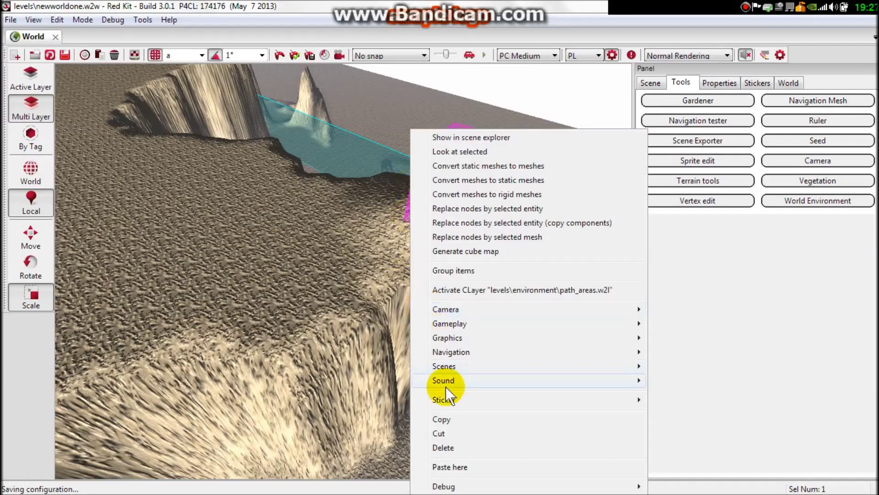
pyautogui.click(443, 420)
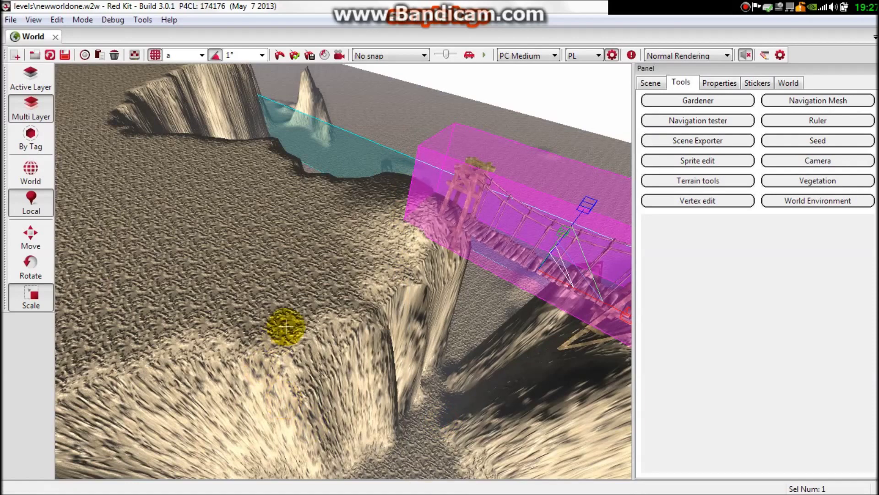
# - Paste the magenta box onto the cliff top, widening it and making it much taller
pyautogui.rightClick(331, 220)
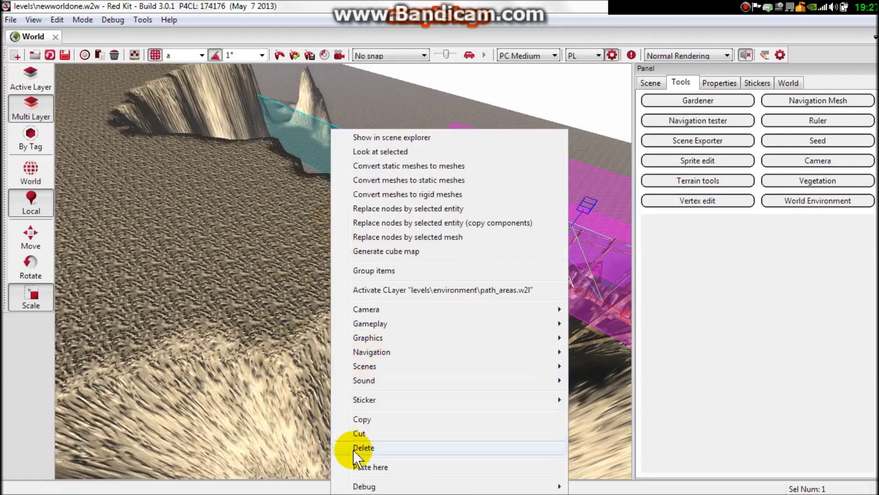
pyautogui.click(362, 468)
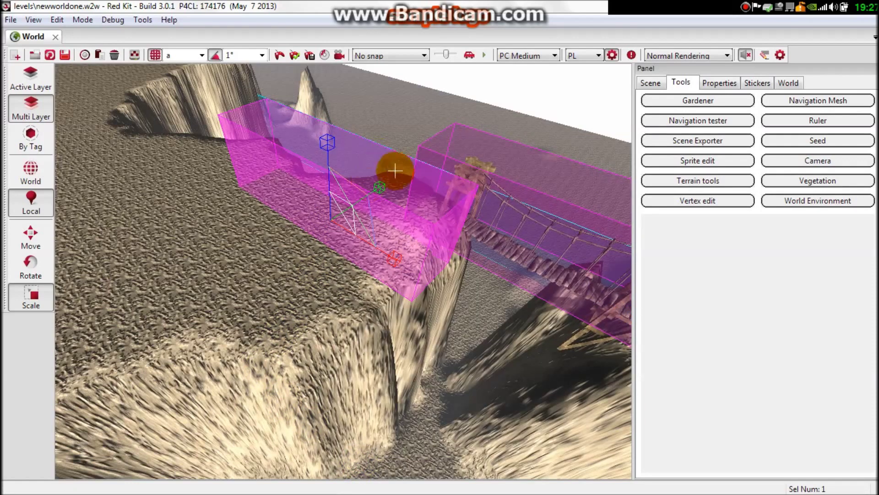
pyautogui.moveTo(380, 186); pyautogui.dragTo(403, 176)
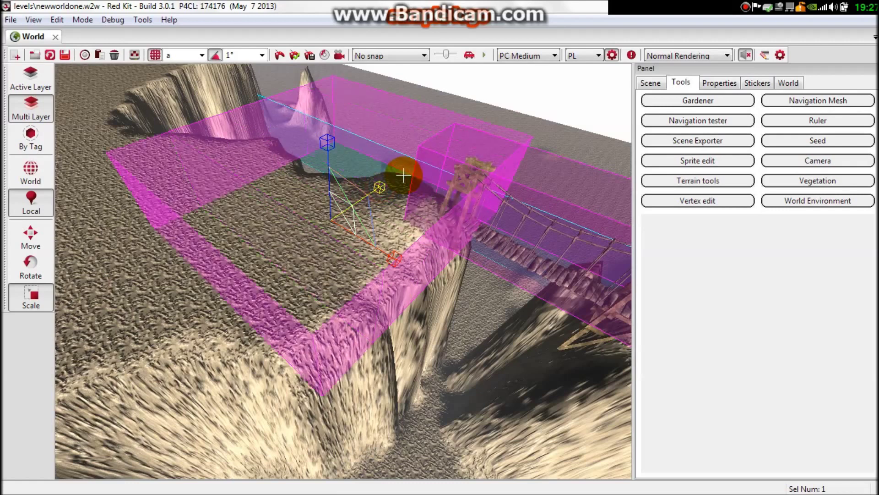
pyautogui.hotkey('ctrl', 's')
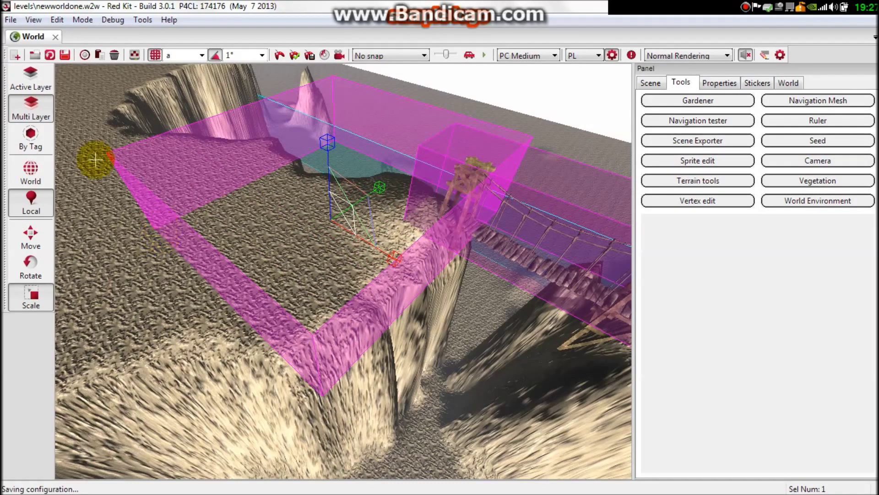
pyautogui.moveTo(327, 143); pyautogui.dragTo(326, 134)
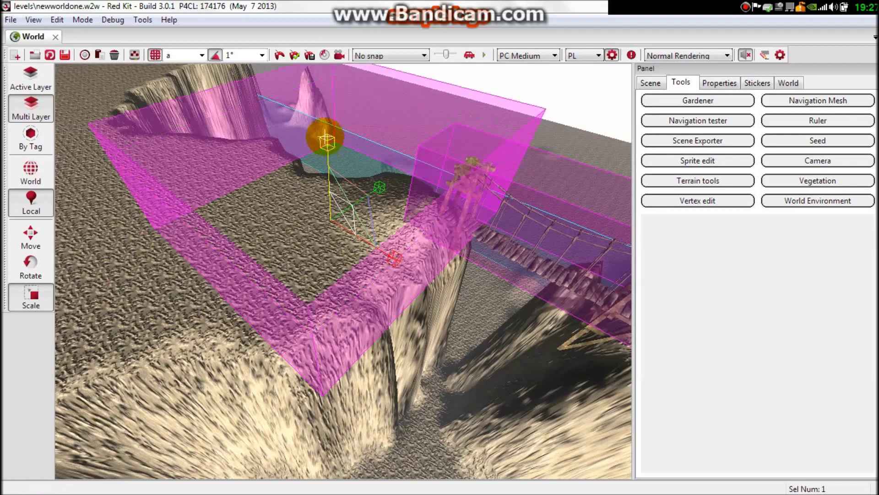
# - Lower the magenta volume, shift it forward along the cliff, and save the level
pyautogui.click(30, 237)
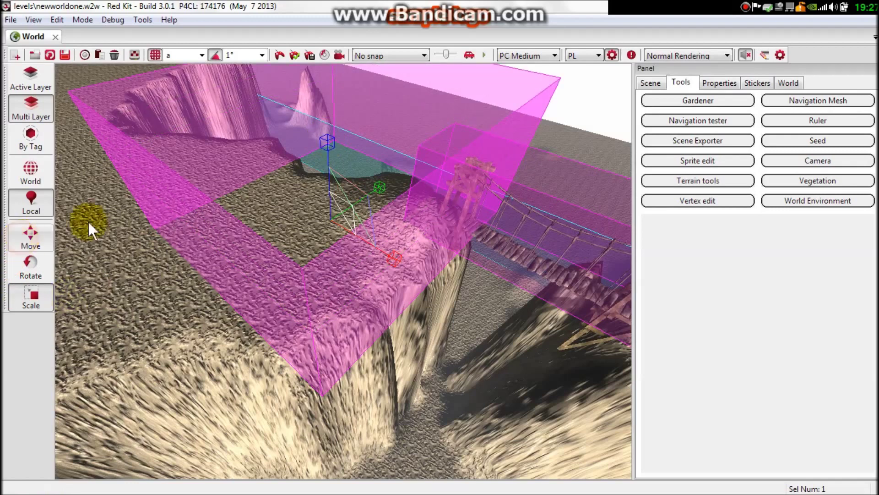
pyautogui.moveTo(328, 154); pyautogui.dragTo(328, 177)
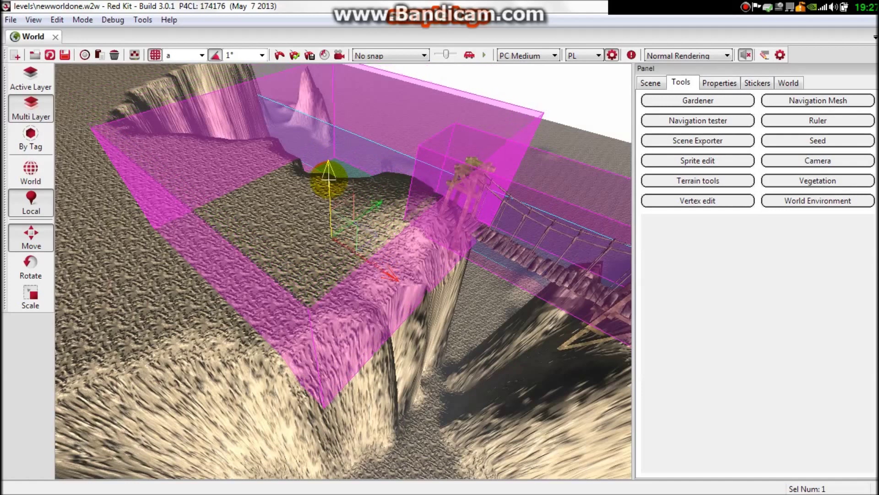
pyautogui.hotkey('ctrl', 's')
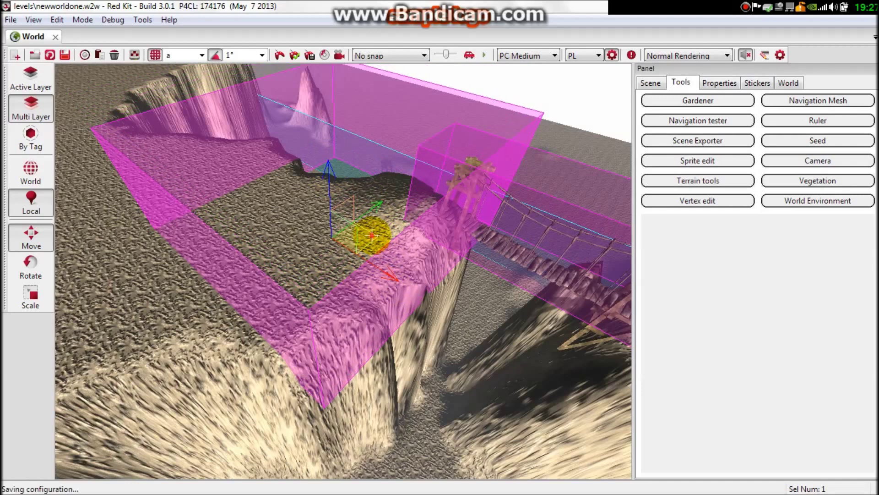
pyautogui.moveTo(357, 237); pyautogui.dragTo(342, 239)
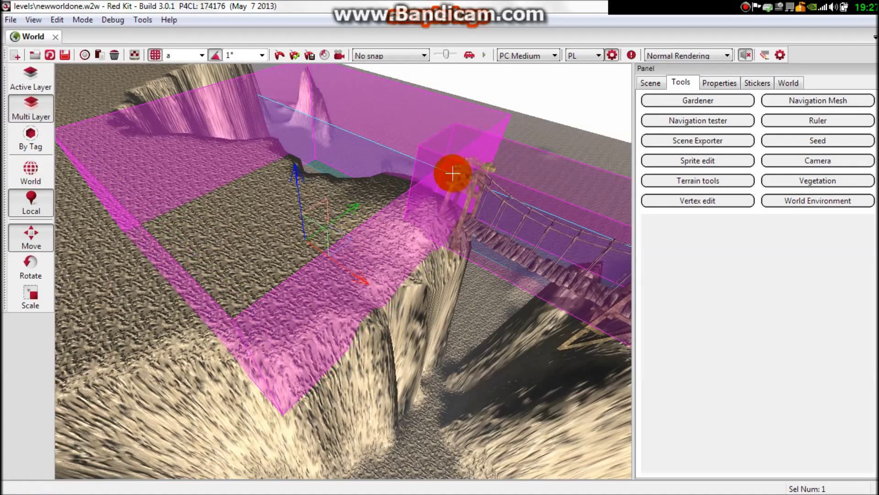
pyautogui.press('e')
pyautogui.moveTo(433, 187)
pyautogui.mouseDown(button='right')
pyautogui.moveTo(344, 241)
pyautogui.moveTo(206, 137)
pyautogui.mouseUp(button='right')
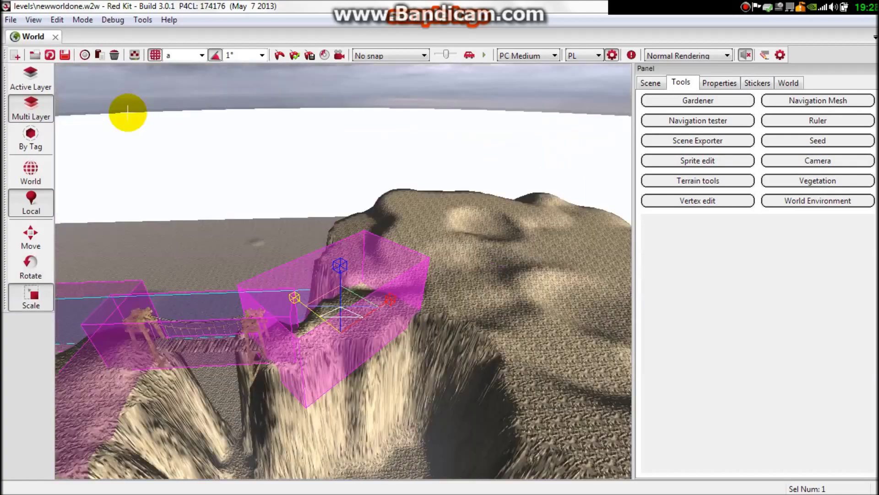
pyautogui.click(64, 56)
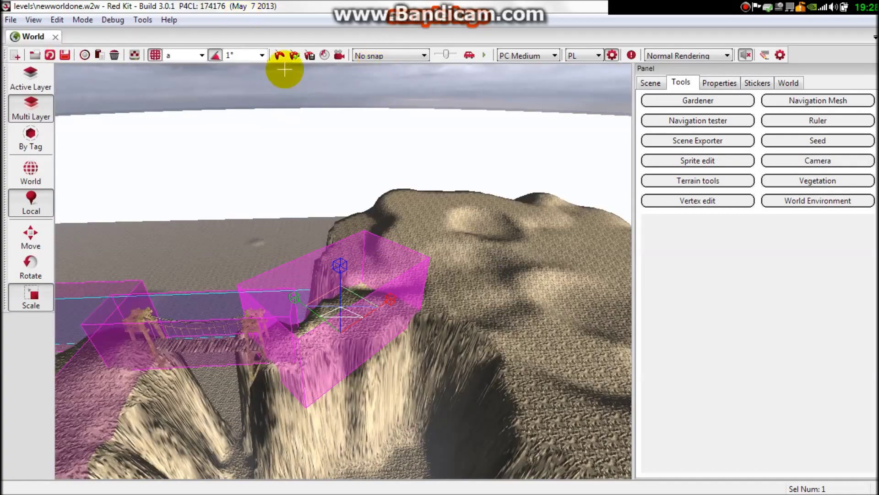
pyautogui.scroll(5, 324, 221)
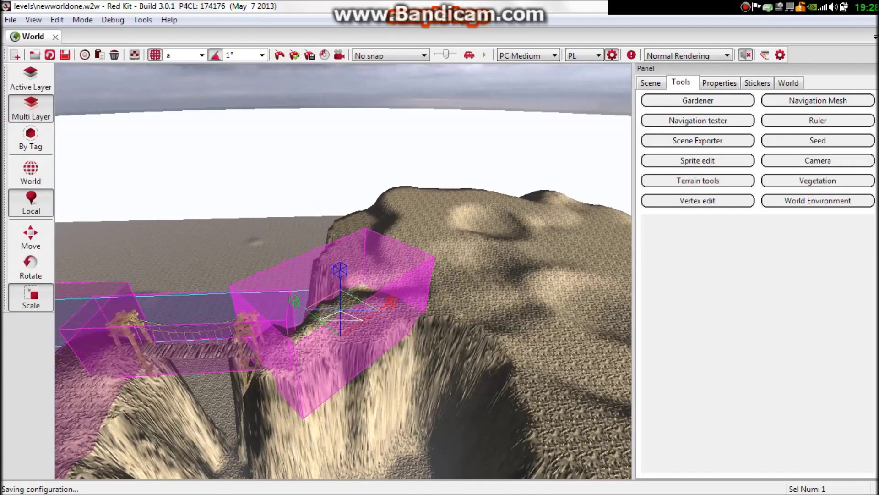
pyautogui.scroll(8, 324, 275)
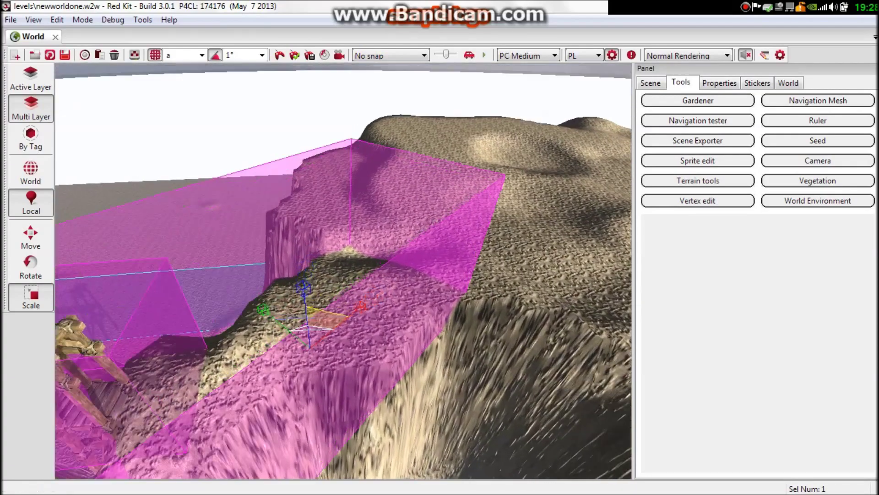
pyautogui.scroll(-8, 324, 275)
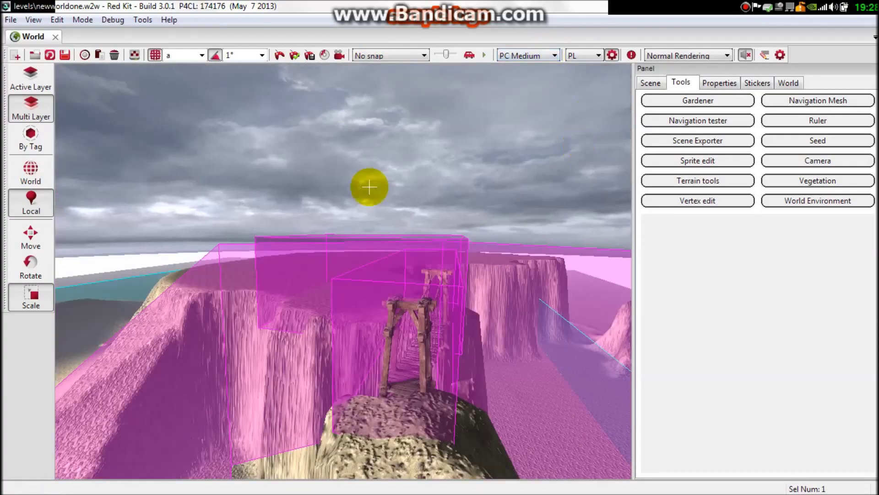
# - Launch the level in-game, which fails with 'No world navigation mesh!'
pyautogui.click(298, 55)
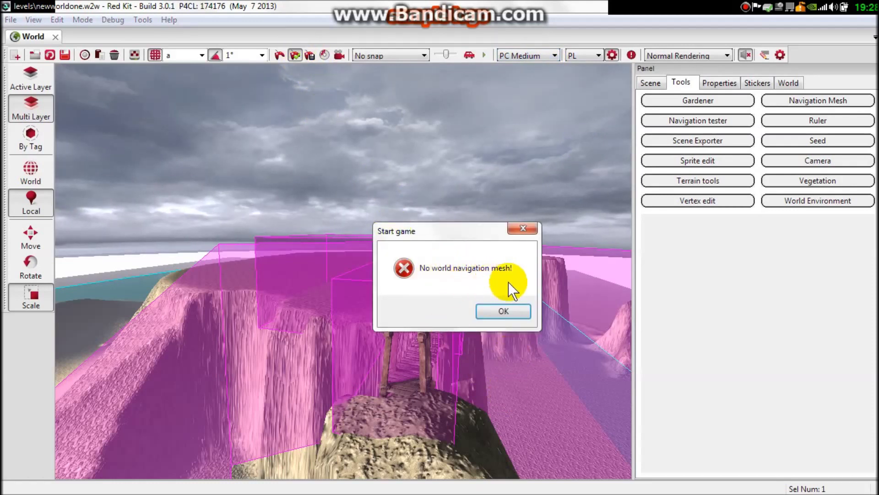
# - Create the paths layer, then collect geometry, generate and filter the navmesh for all areas
pyautogui.click(502, 310)
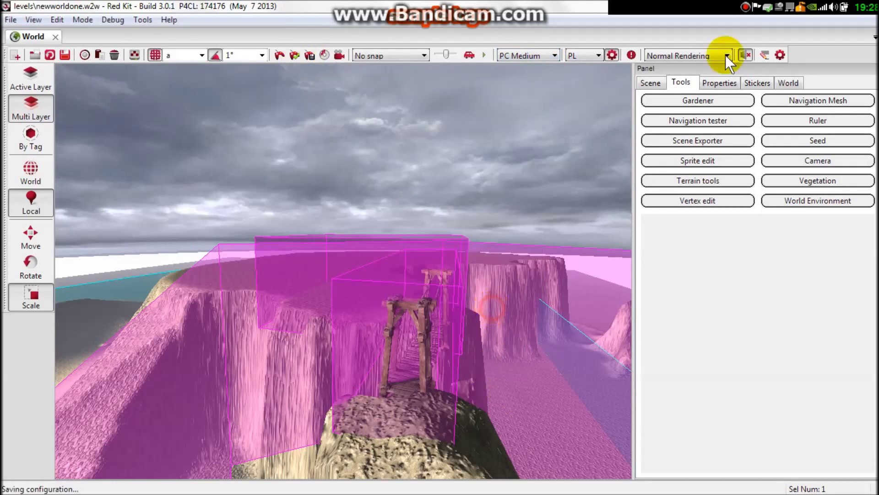
pyautogui.click(796, 100)
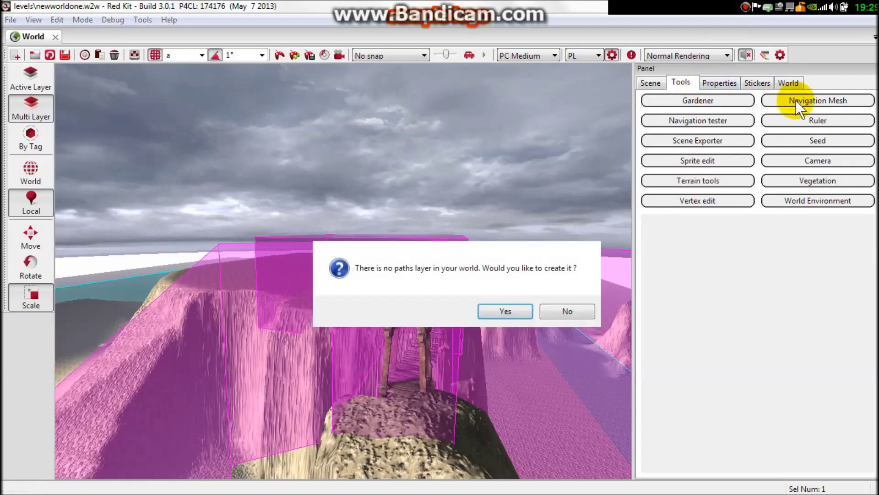
pyautogui.click(501, 312)
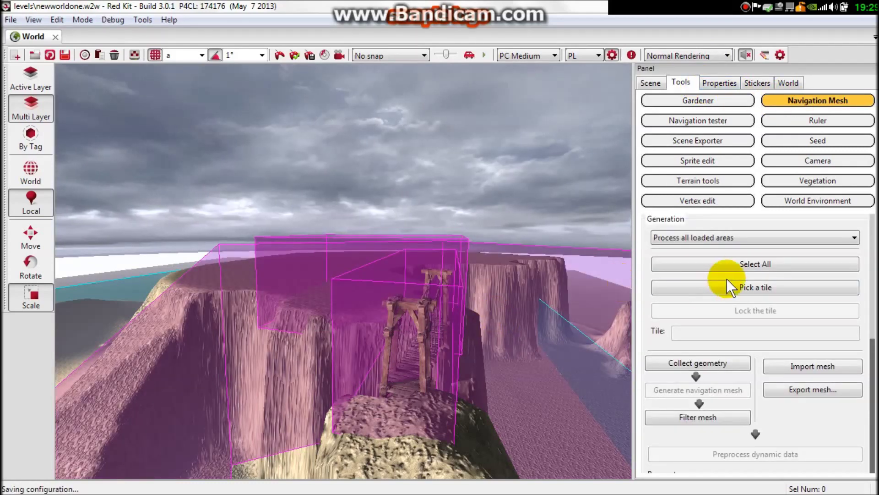
pyautogui.click(755, 265)
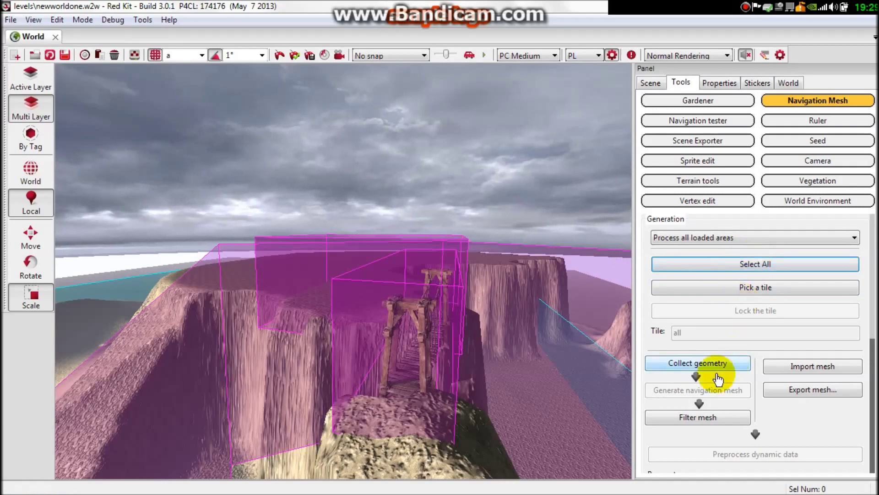
pyautogui.click(708, 363)
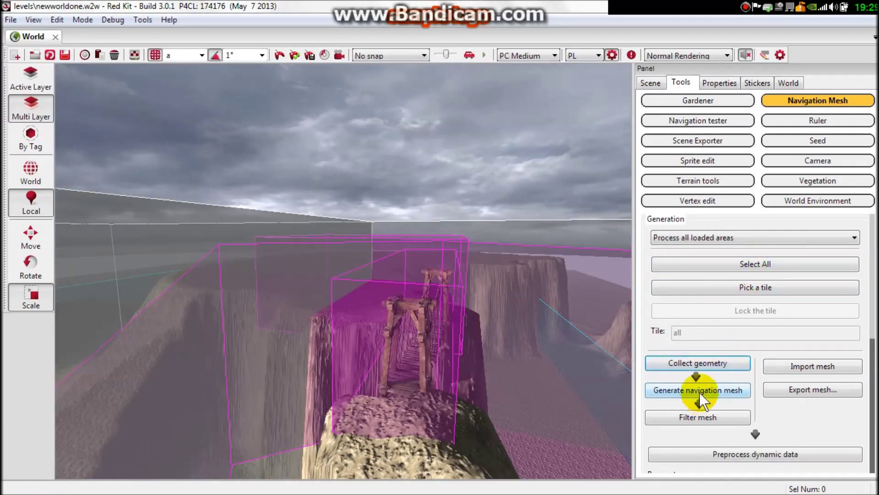
pyautogui.click(700, 392)
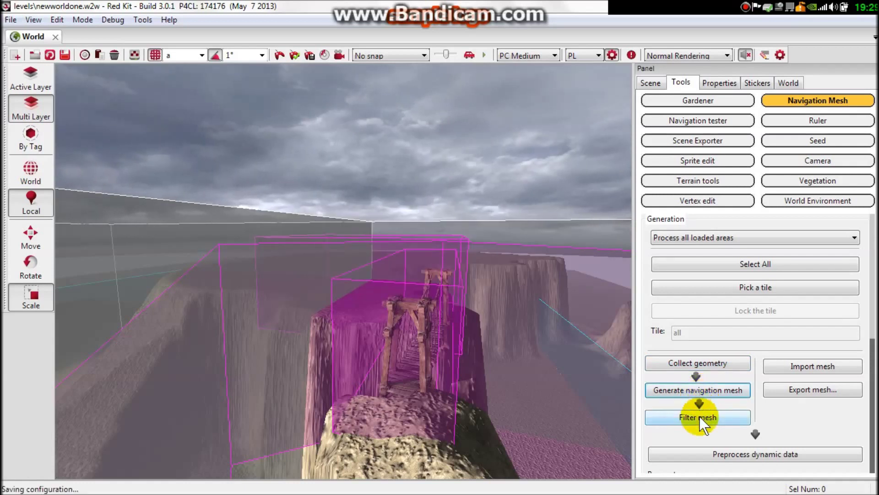
pyautogui.click(700, 416)
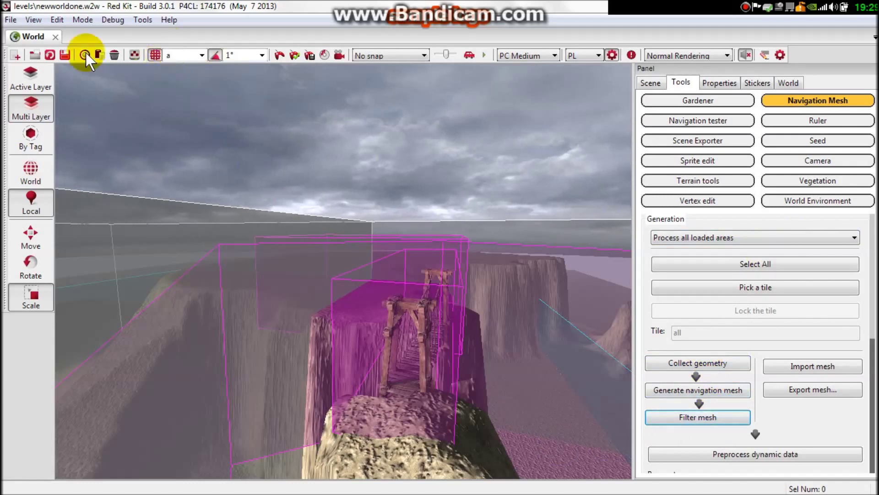
# - Save, launch the level in-game, look toward the mesa, then exit back to the editor
pyautogui.click(67, 54)
pyautogui.click(295, 54)
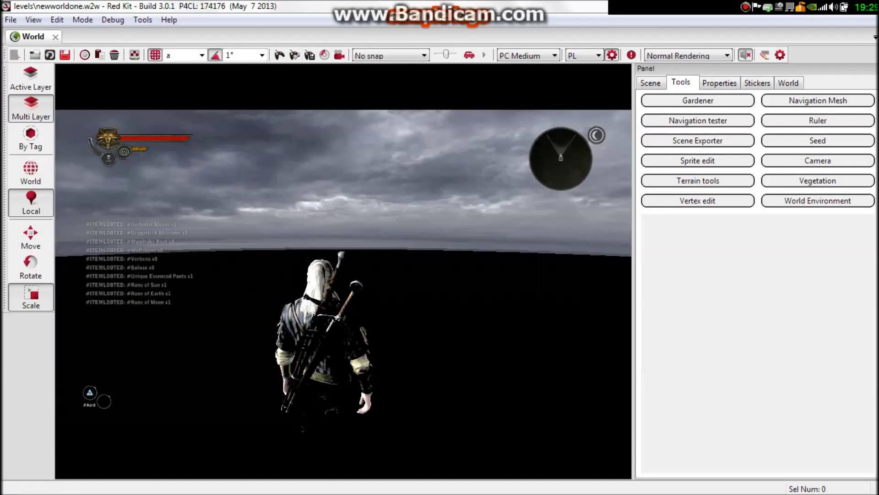
pyautogui.moveTo(412, 275); pyautogui.dragTo(275, 275)
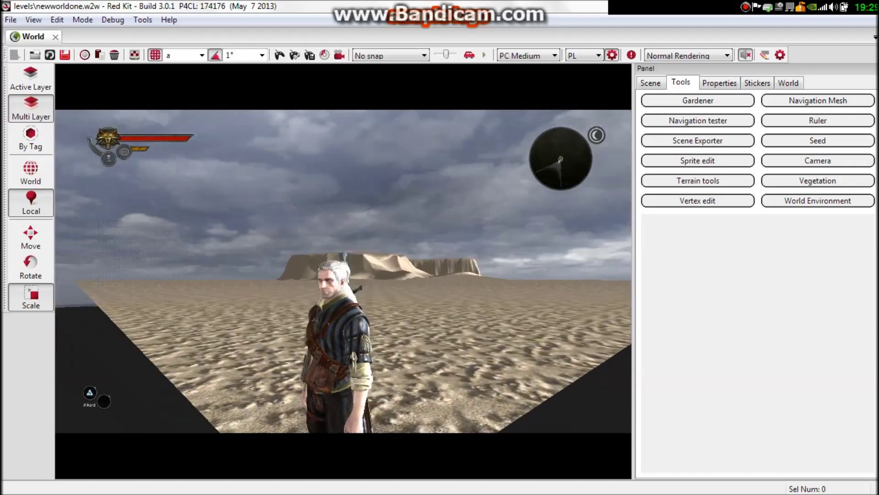
pyautogui.press('Escape')
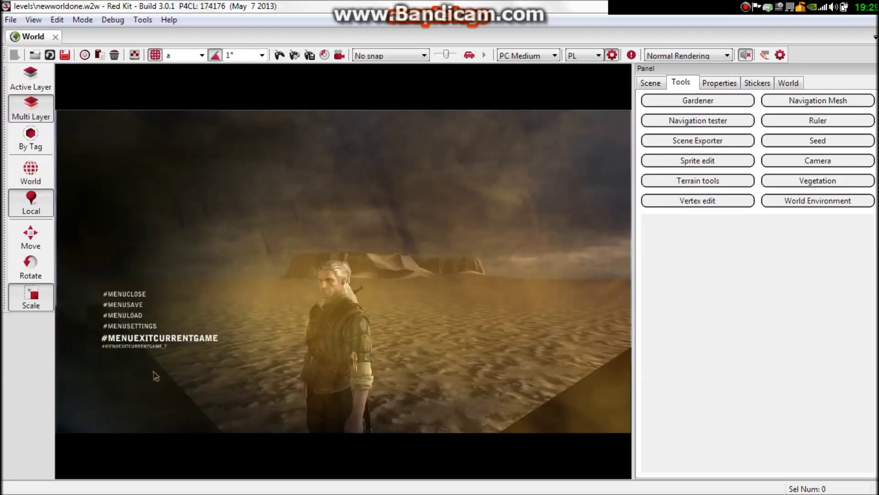
pyautogui.click(160, 338)
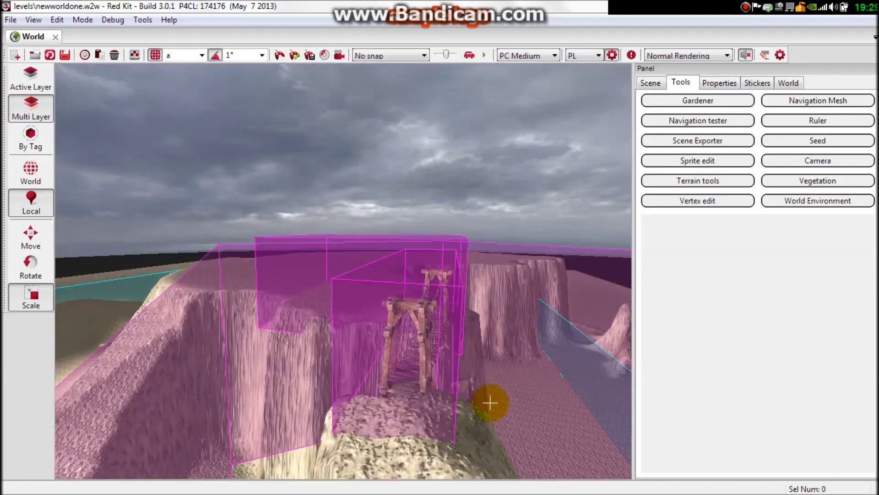
# - Frame the rope bridge from the sandy mound and launch the game from there
pyautogui.moveTo(491, 403); pyautogui.dragTo(412, 275, button='right')
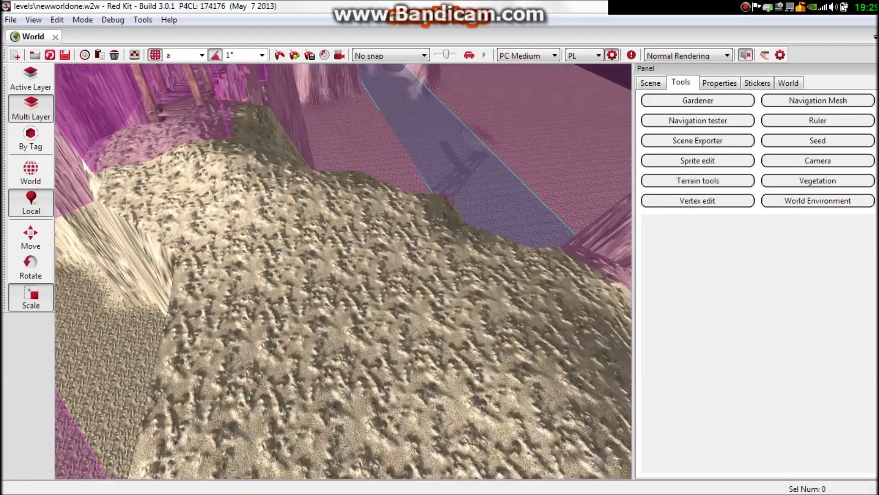
pyautogui.moveTo(344, 343); pyautogui.dragTo(343, 241, button='right')
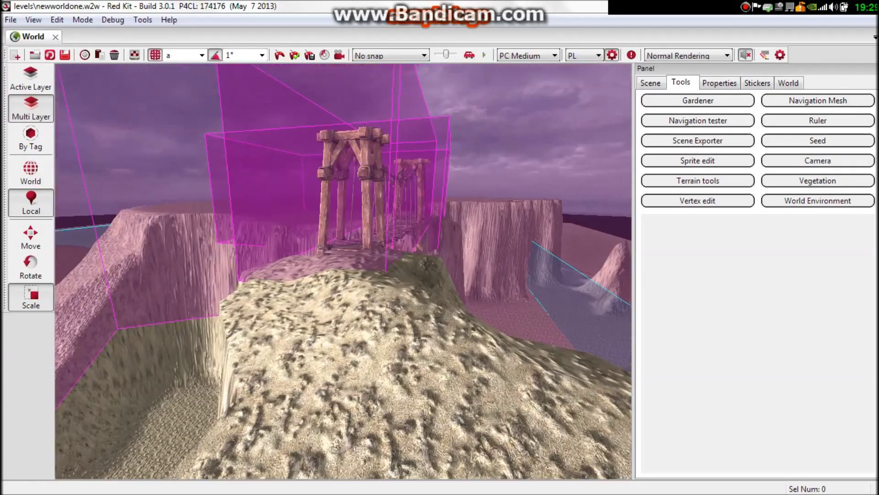
pyautogui.moveTo(310, 206); pyautogui.dragTo(310, 151, button='right')
pyautogui.click(301, 56)
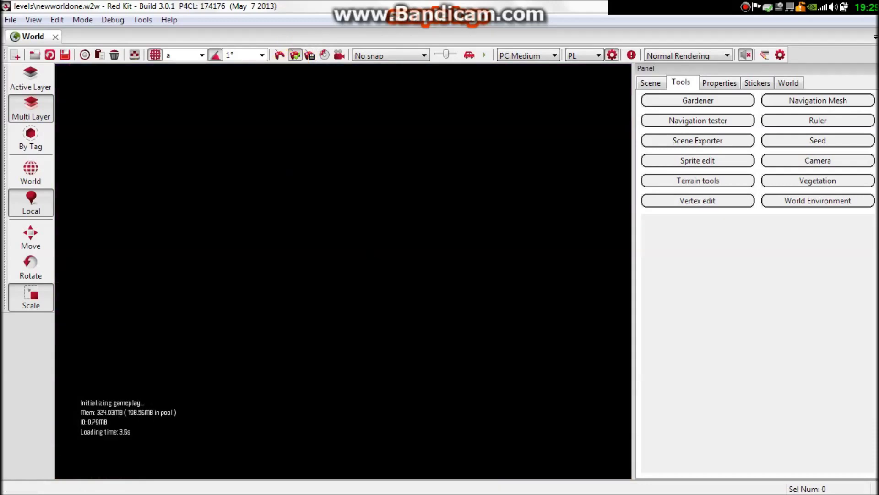
# - Walk the character along the rope bridge and back to the sand, then exit to the editor
pyautogui.press('w')
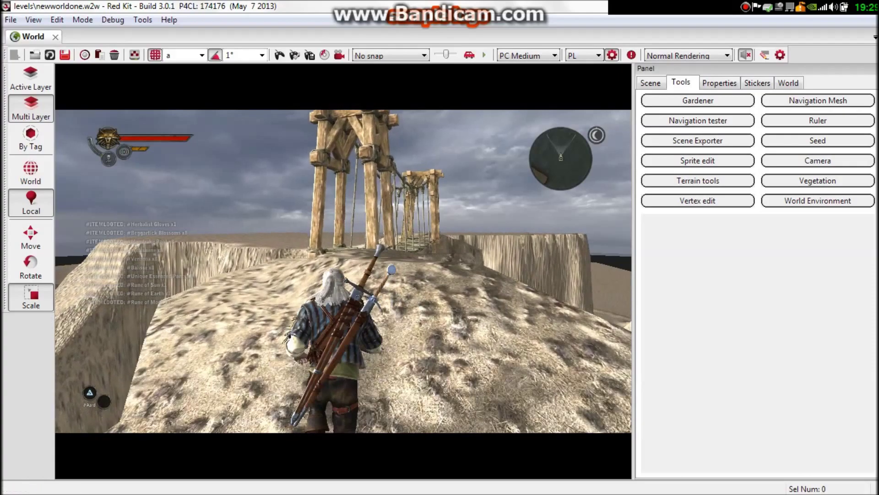
pyautogui.press('w')
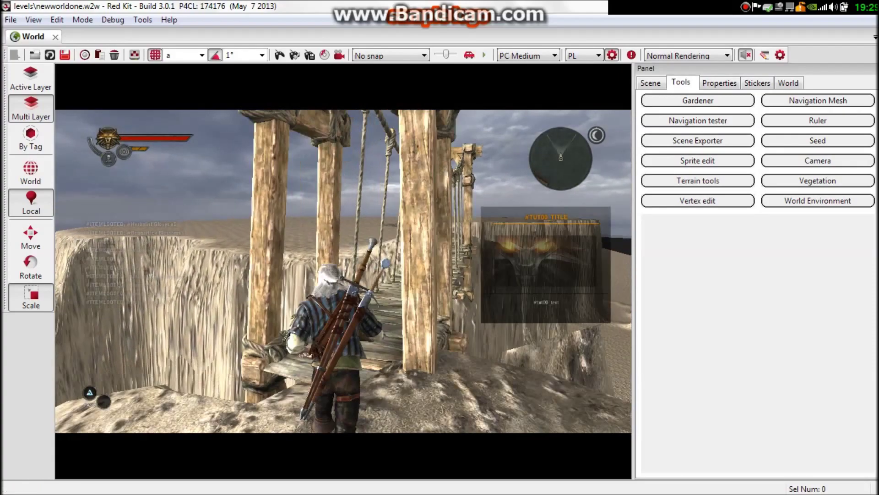
pyautogui.press('w')
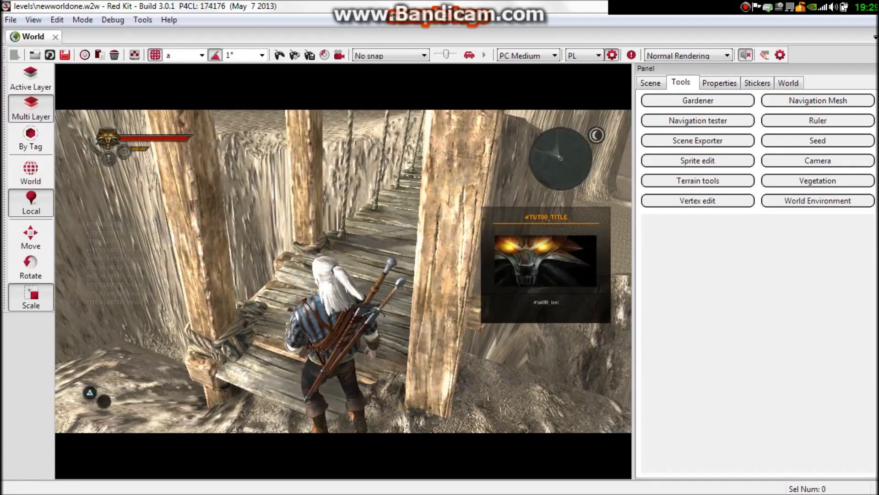
pyautogui.press('w')
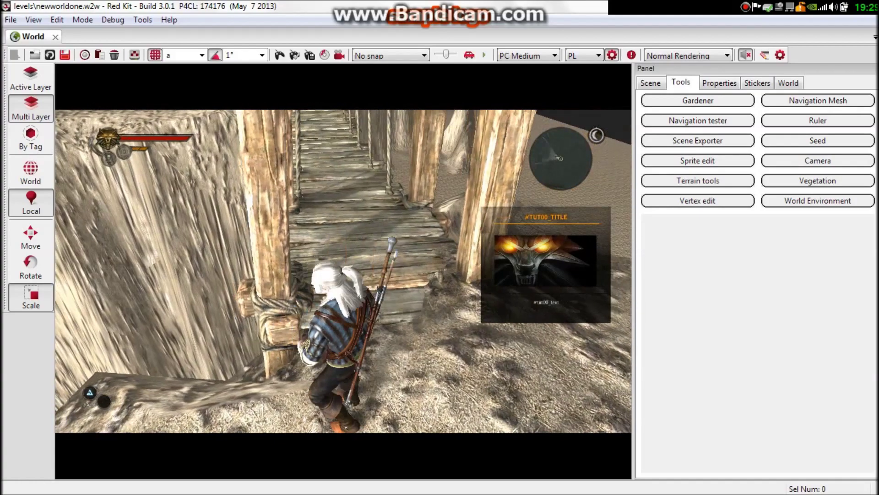
pyautogui.press('s')
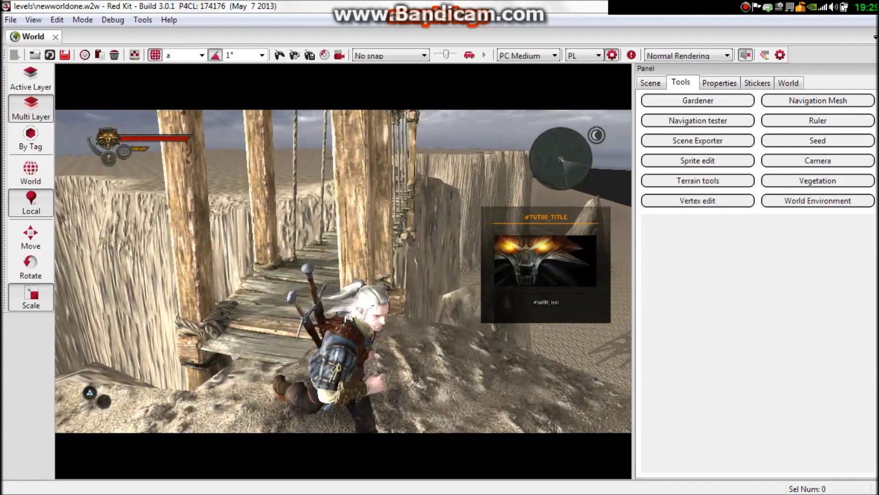
pyautogui.press('Escape')
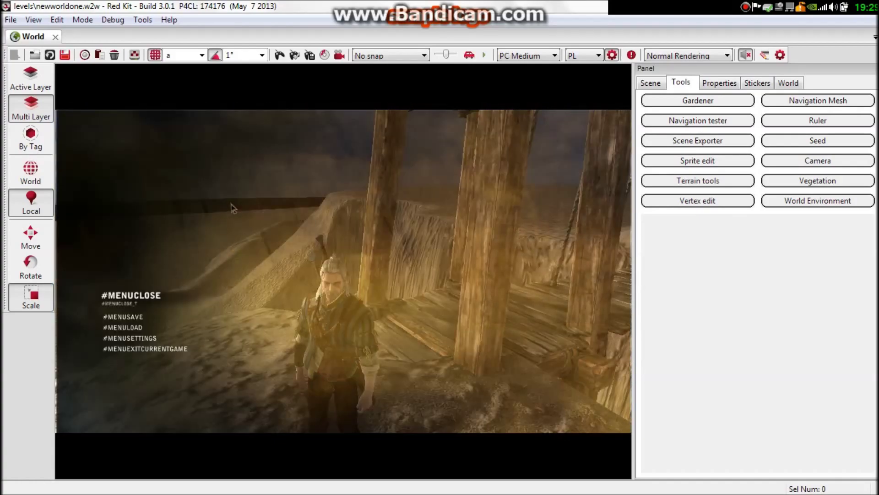
pyautogui.click(131, 347)
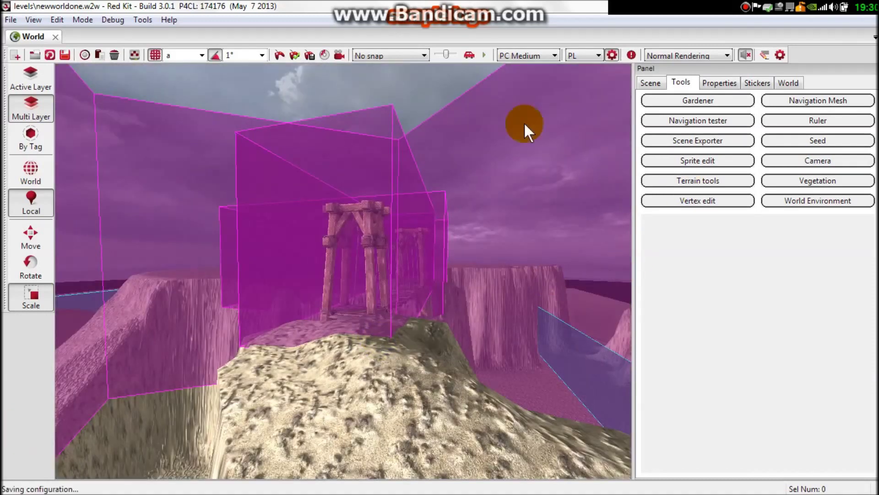
# - Set the near-end tower dwarf_bridge4's pathEngineCollisionType to PEC_StaticWalkable
pyautogui.click(364, 234)
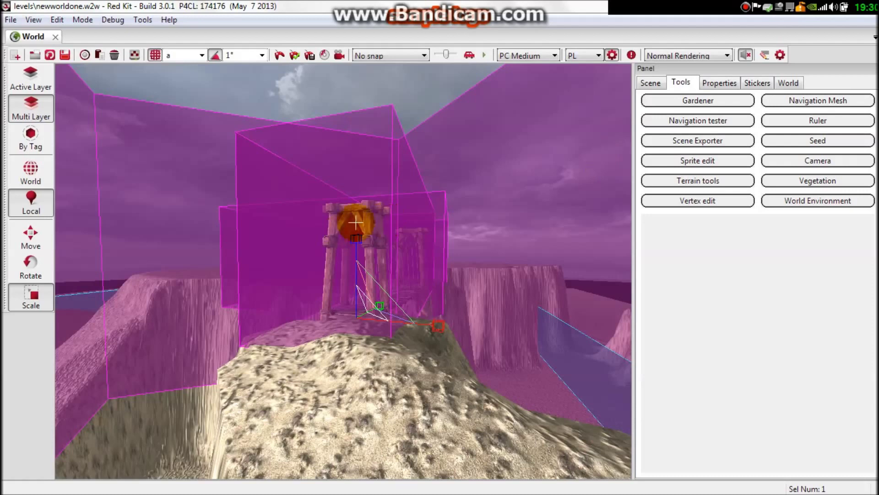
pyautogui.click(719, 82)
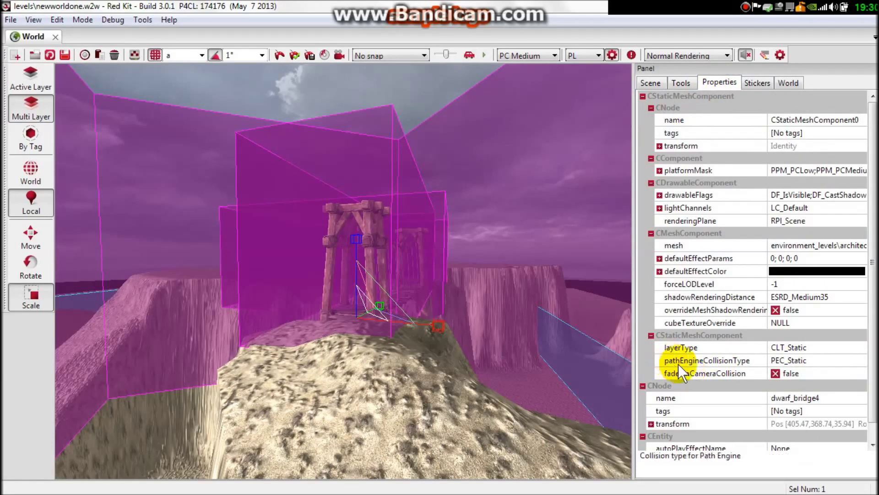
pyautogui.click(800, 360)
pyautogui.click(862, 360)
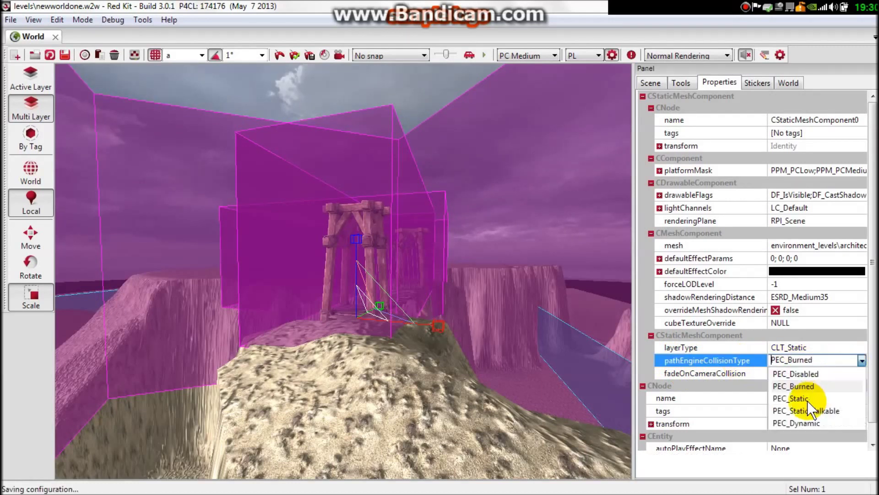
pyautogui.click(802, 412)
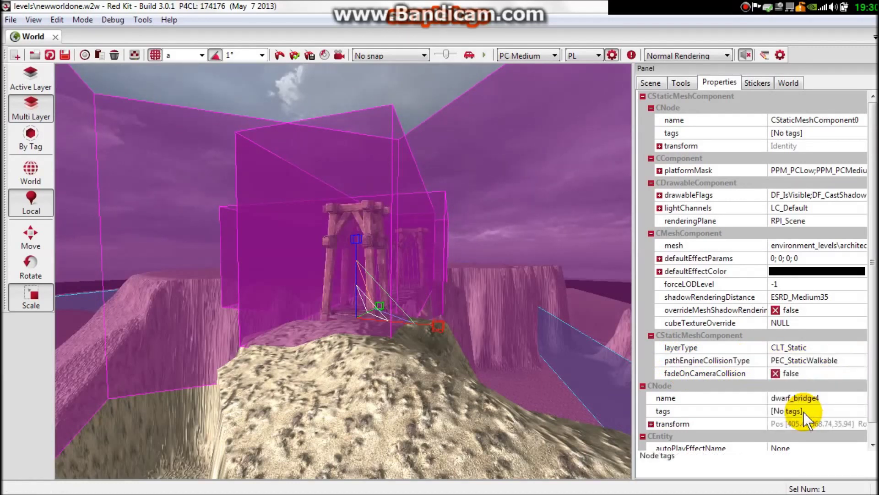
# - Set dwarf_bridge3's pathEngineCollisionType to PEC_StaticWalkable
pyautogui.moveTo(407, 260); pyautogui.dragTo(275, 261, button='right')
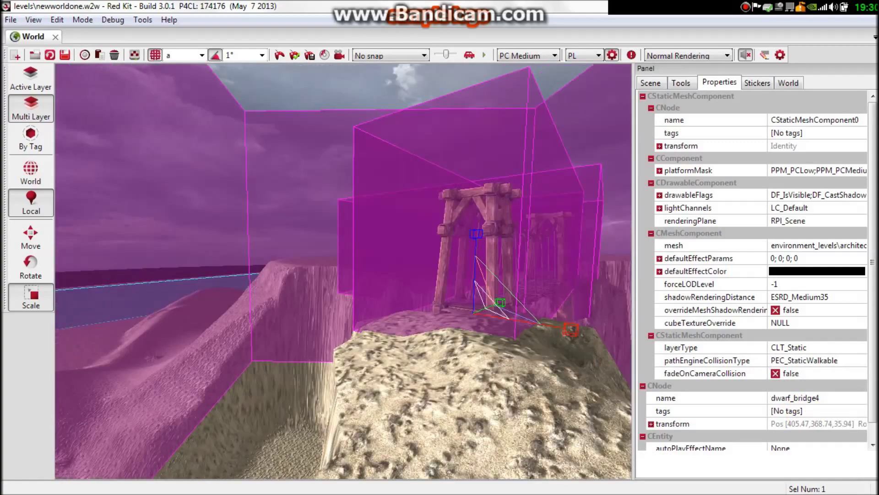
pyautogui.moveTo(376, 253); pyautogui.dragTo(376, 253, button='right')
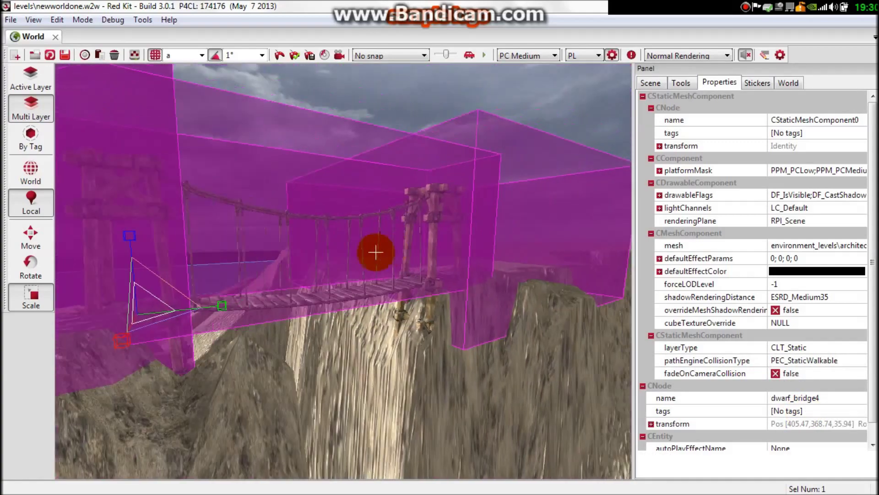
pyautogui.click(369, 255)
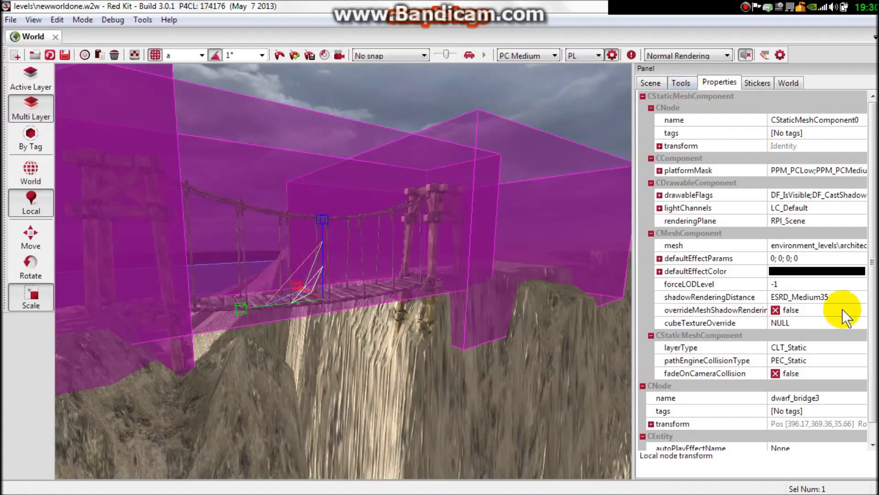
pyautogui.click(822, 359)
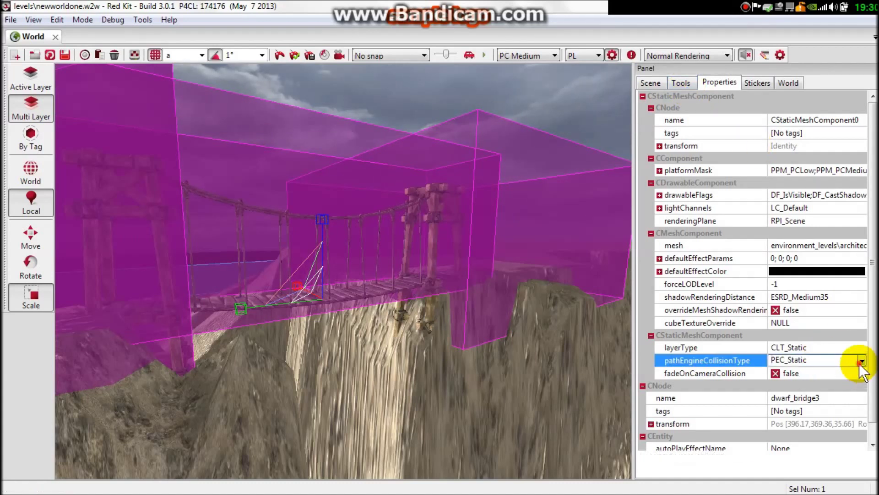
pyautogui.click(861, 362)
pyautogui.click(803, 405)
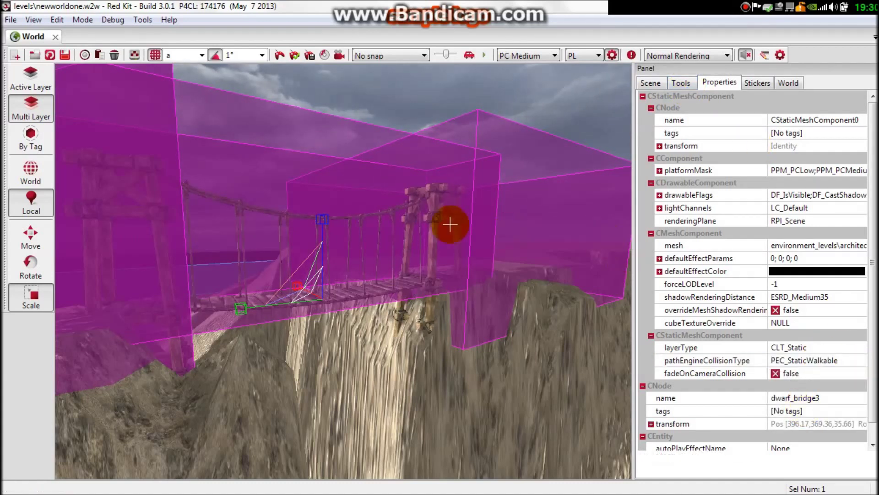
# - Set the far-end dwarf_bridge2's collision to PEC_StaticWalkable and save the level
pyautogui.click(435, 216)
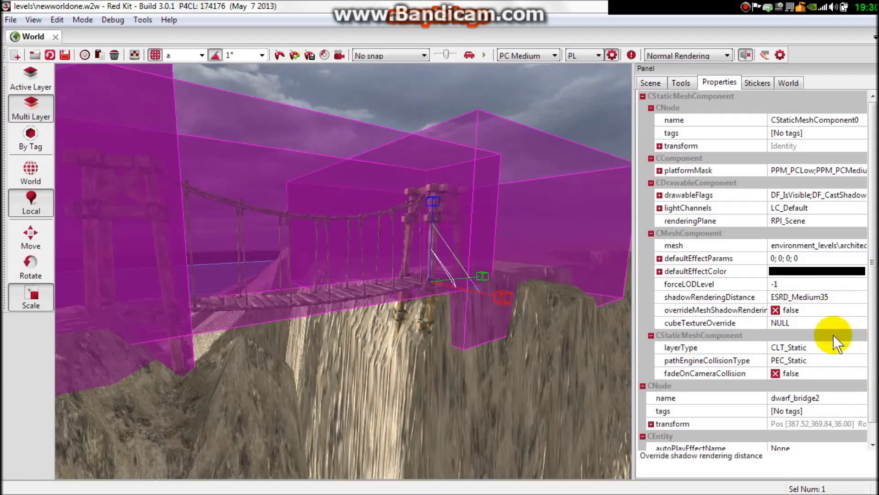
pyautogui.click(863, 362)
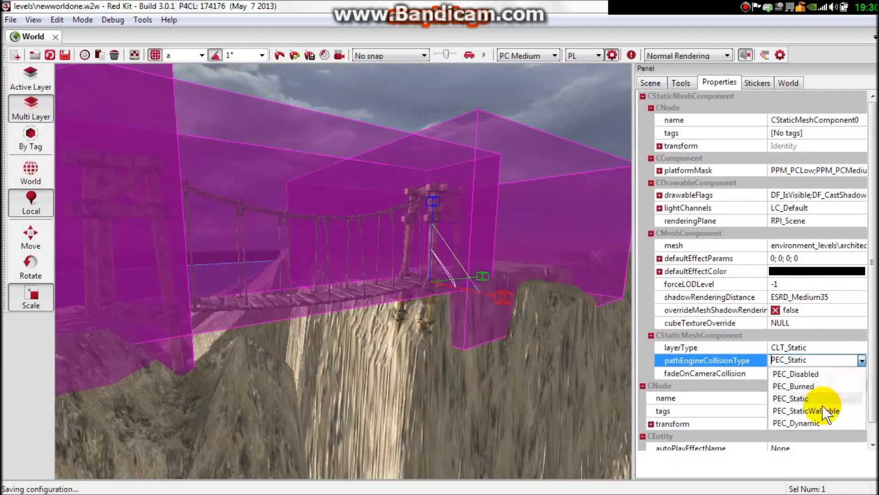
pyautogui.click(824, 412)
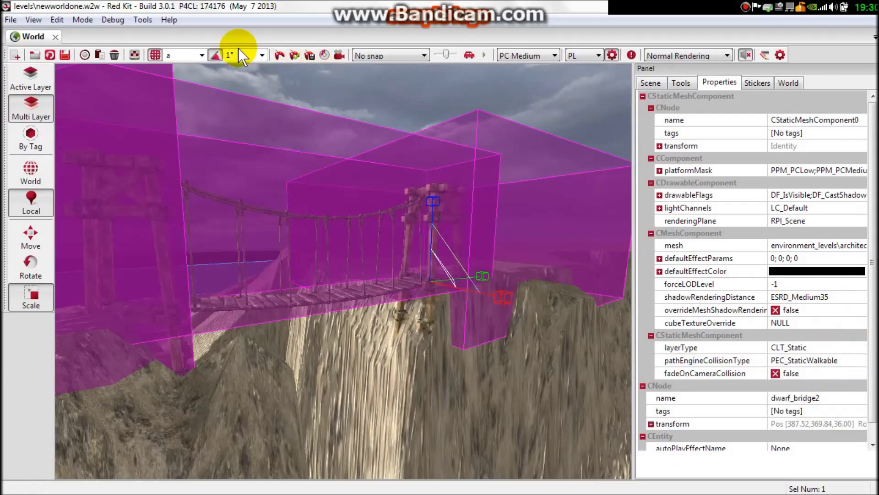
pyautogui.click(65, 55)
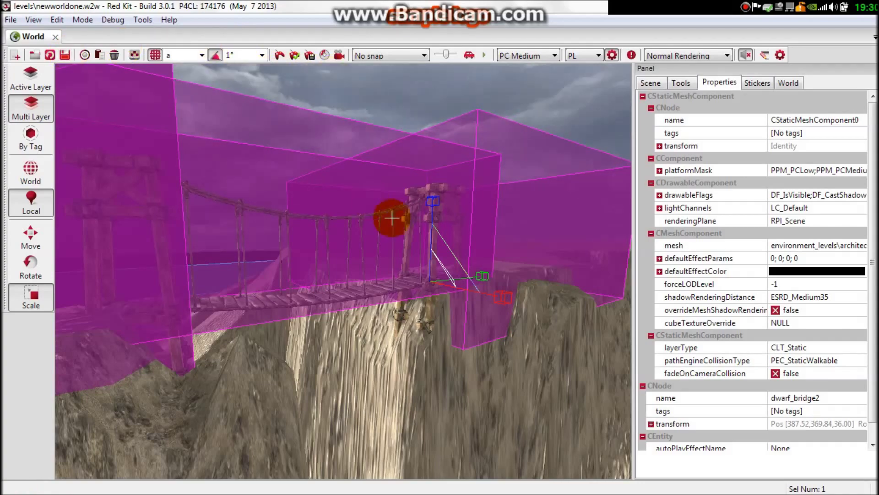
pyautogui.moveTo(391, 218)
pyautogui.mouseDown(button='right')
pyautogui.moveTo(412, 227)
pyautogui.moveTo(344, 227)
pyautogui.moveTo(330, 207)
pyautogui.mouseUp(button='right')
# - Launch play mode, walk the character onto the rope bridge, and pause the game
pyautogui.click(296, 56)
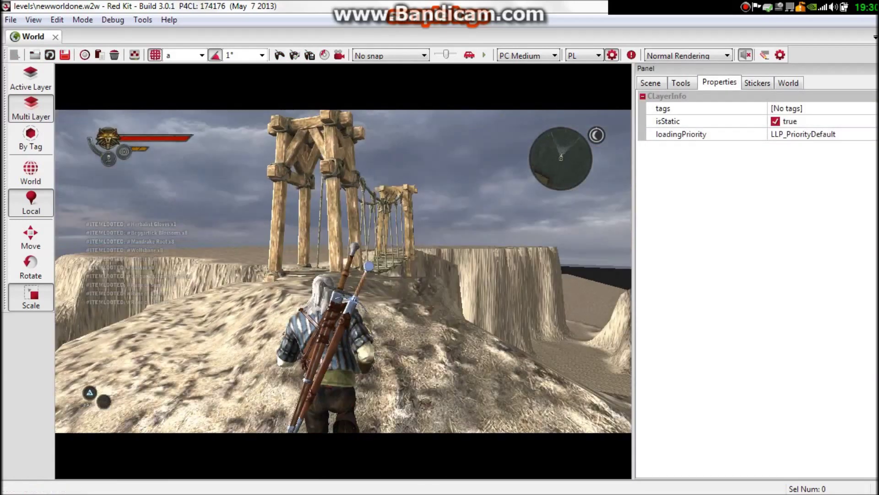
pyautogui.press('w')
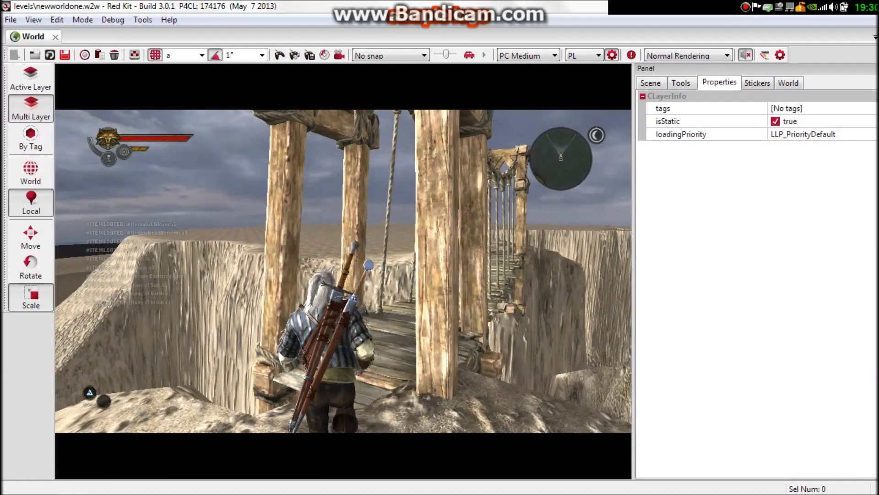
pyautogui.press('w')
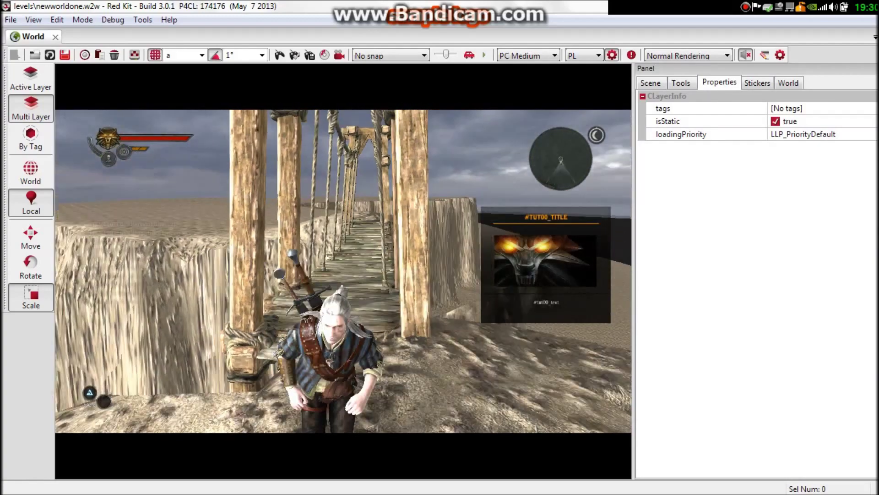
pyautogui.press('Escape')
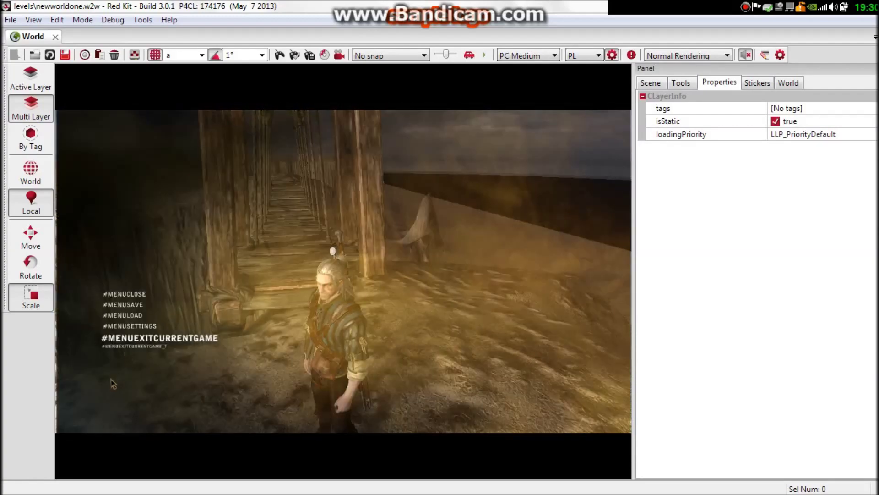
# - Exit the play test, rebuild the filtered navmesh for all tiles, and relaunch play mode
pyautogui.click(134, 345)
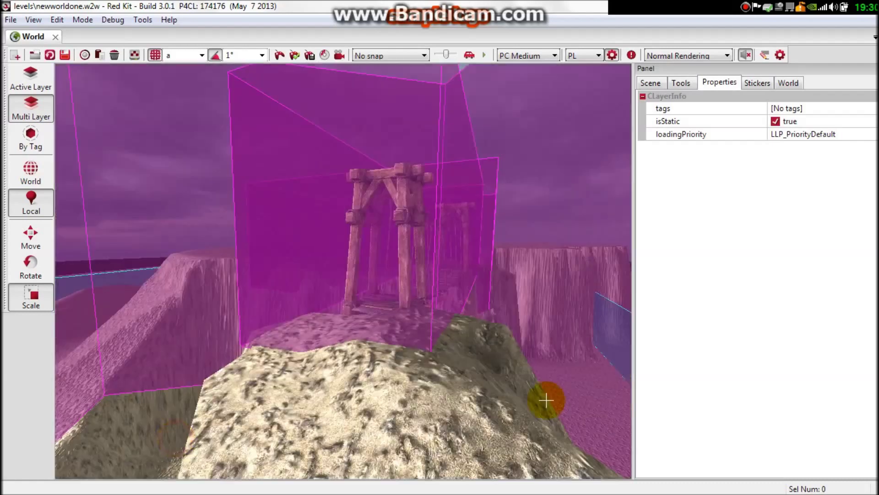
pyautogui.click(684, 82)
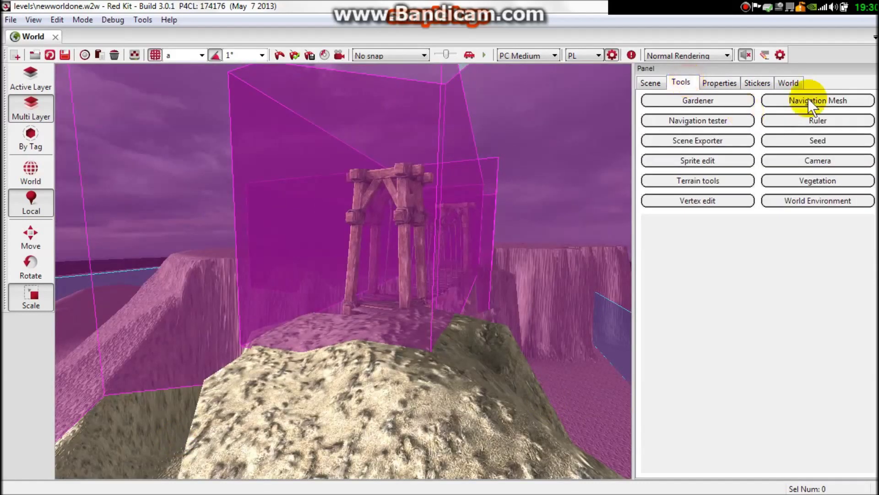
pyautogui.click(808, 100)
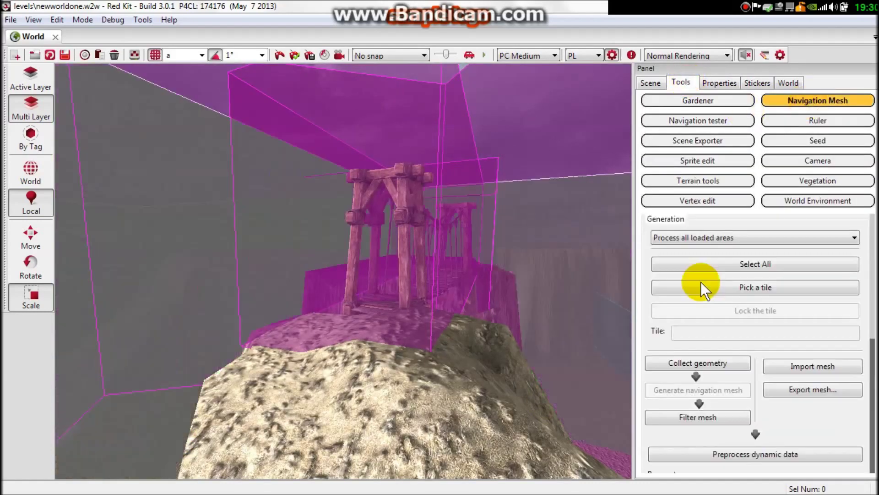
pyautogui.click(730, 263)
pyautogui.click(698, 363)
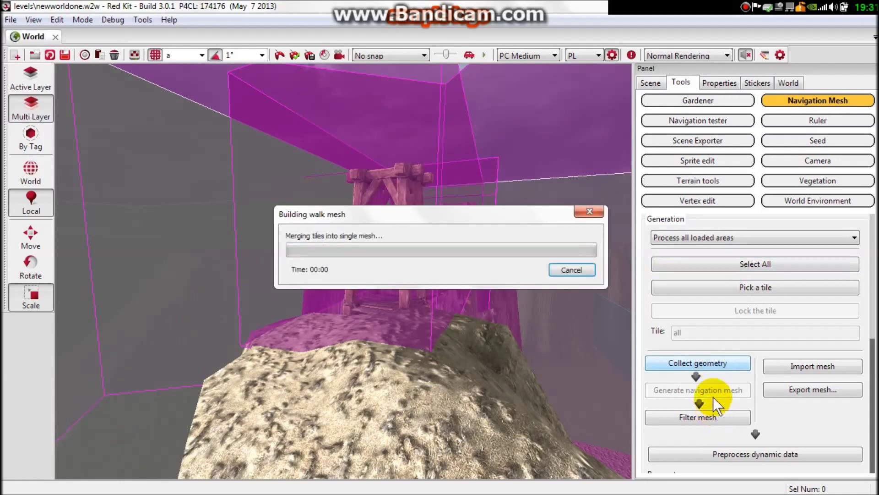
pyautogui.click(713, 392)
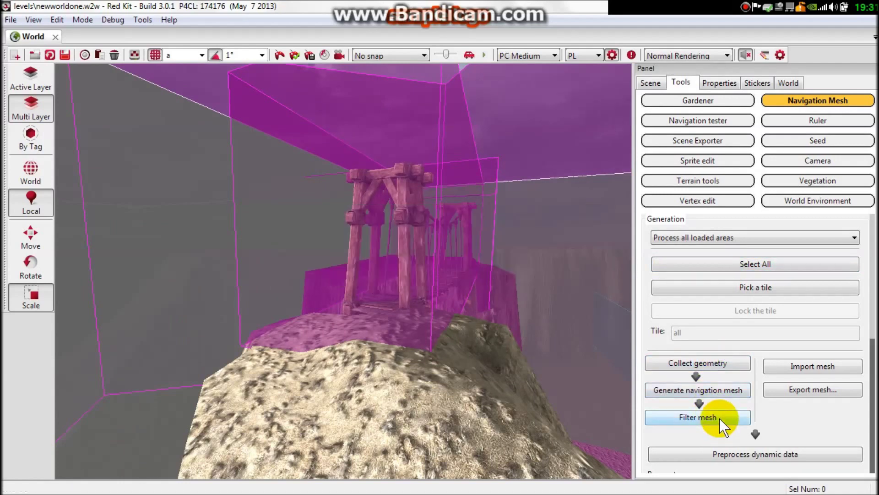
pyautogui.click(719, 419)
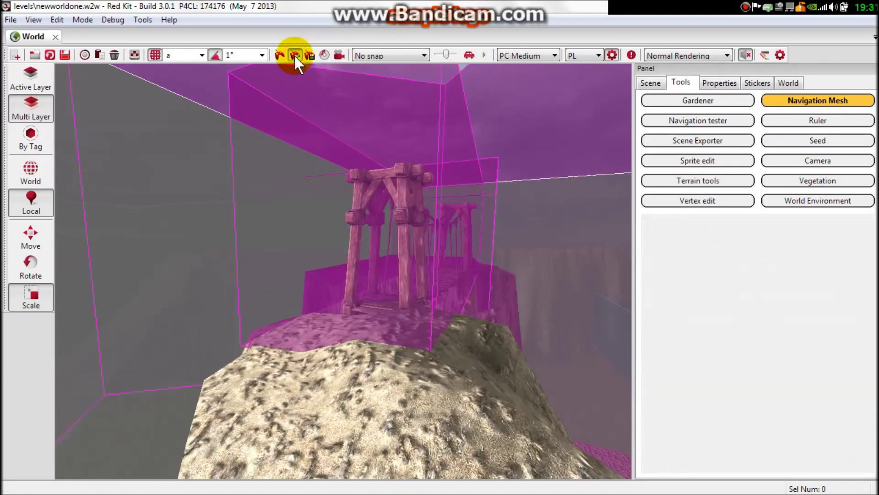
pyautogui.click(294, 54)
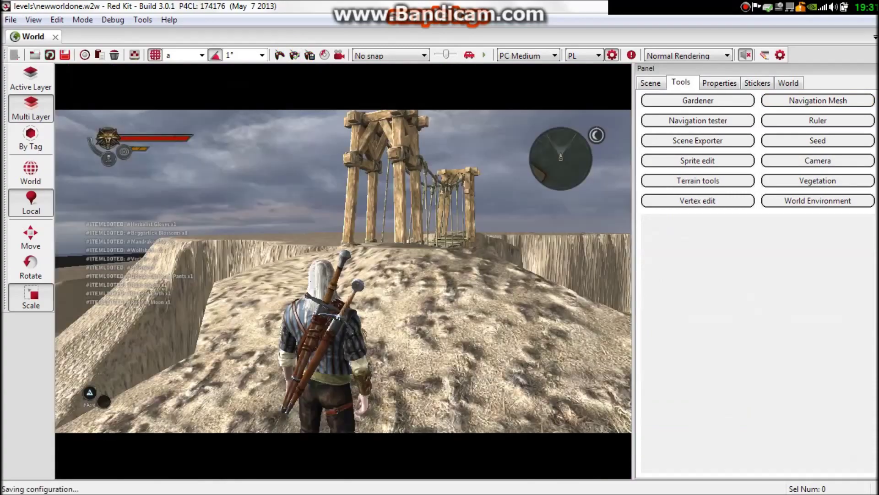
# - Walk Geralt across the rope bridge onto the sand, then back onto the bridge
pyautogui.press('w')
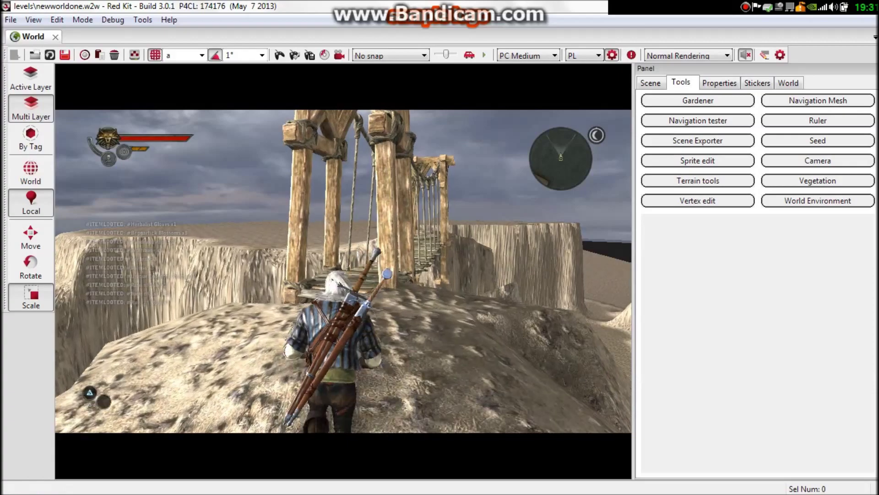
pyautogui.press('w')
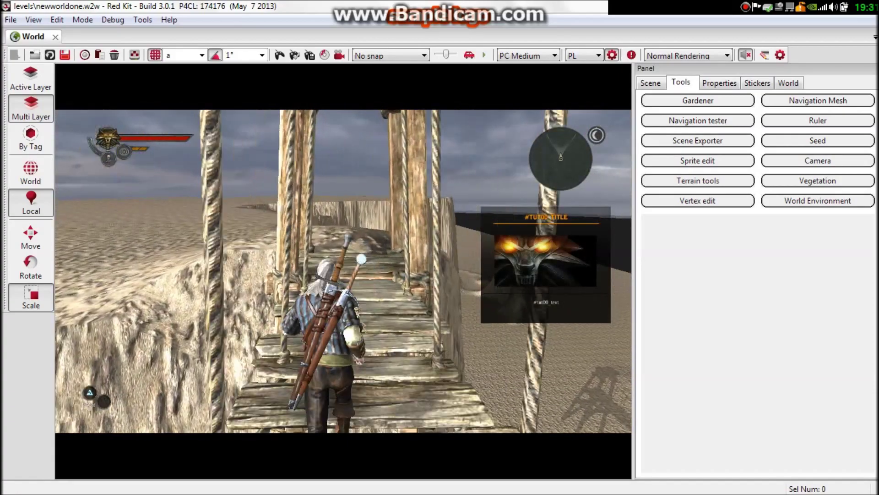
pyautogui.press('w')
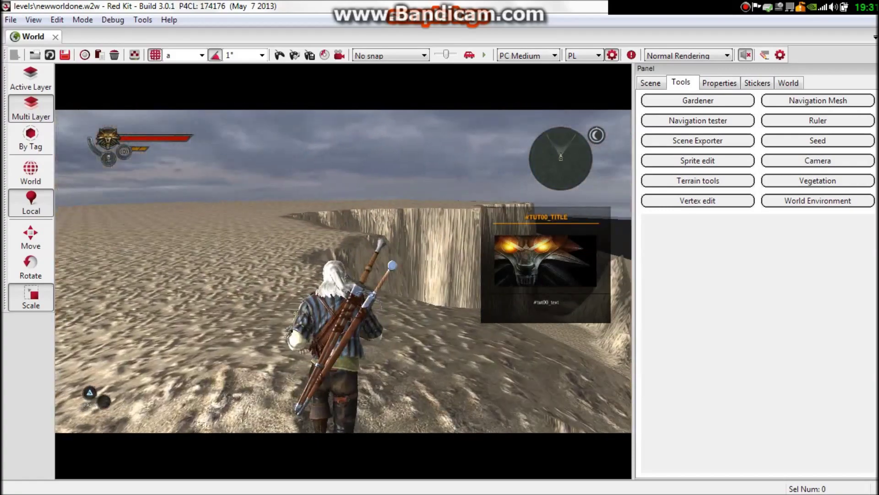
pyautogui.press('s')
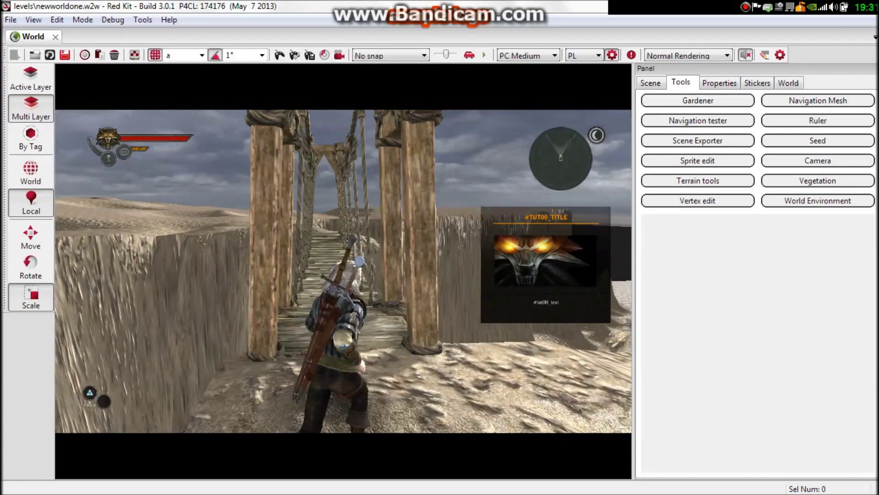
pyautogui.press('w')
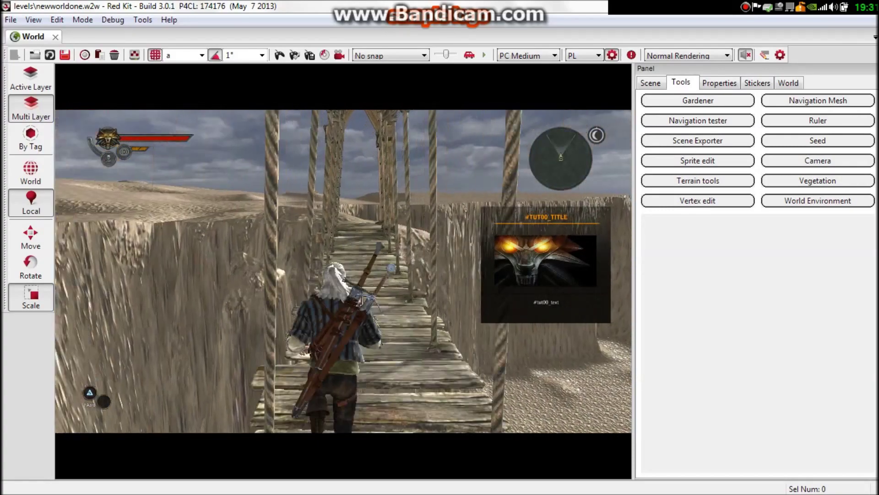
pyautogui.press('w')
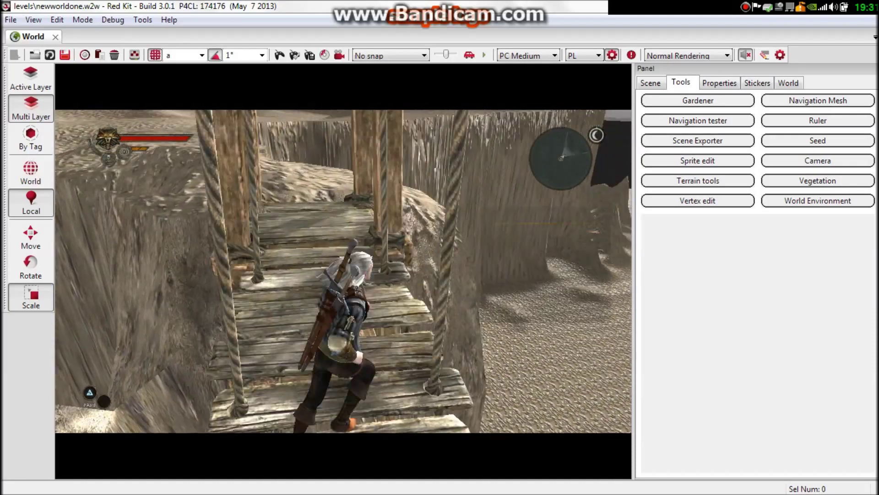
pyautogui.press('a')
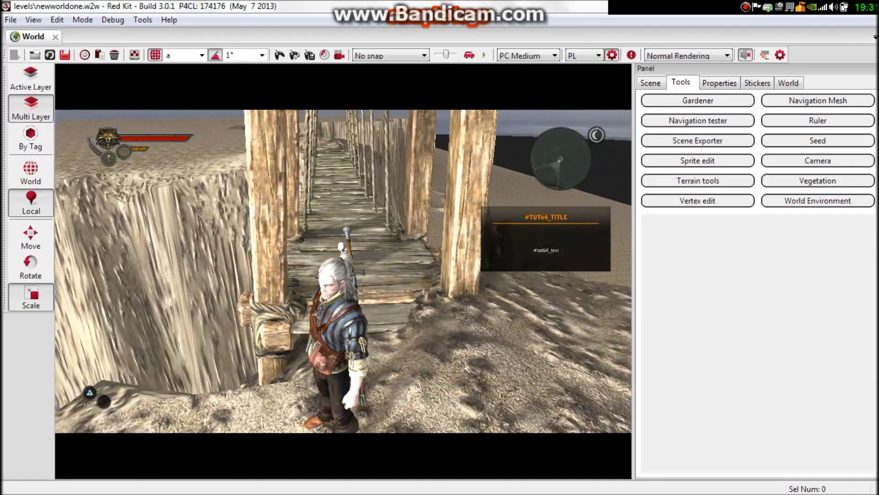
pyautogui.press('a')
pyautogui.press('a')
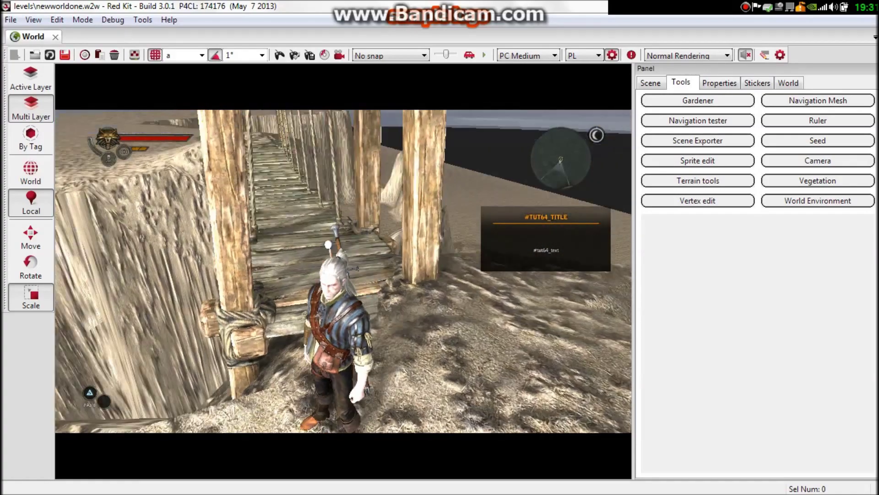
# - Walk Geralt down the bridge onto the sand, then exit the game to the editor
pyautogui.press('w')
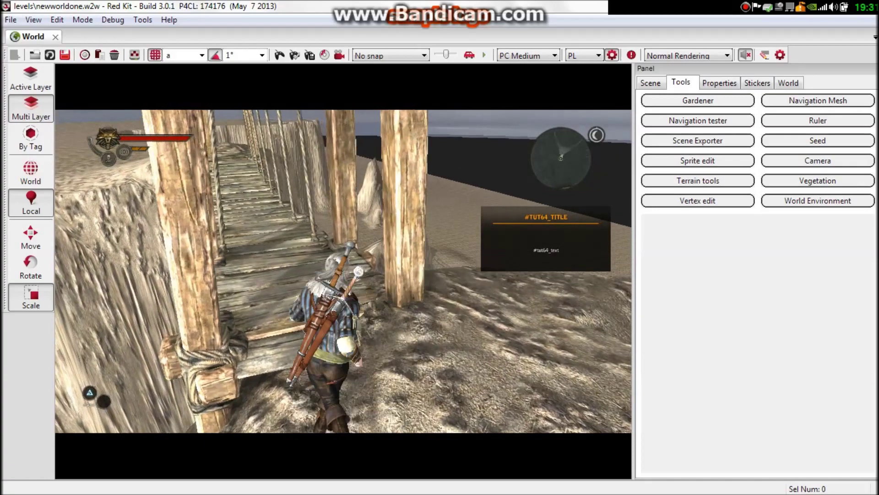
pyautogui.press('w')
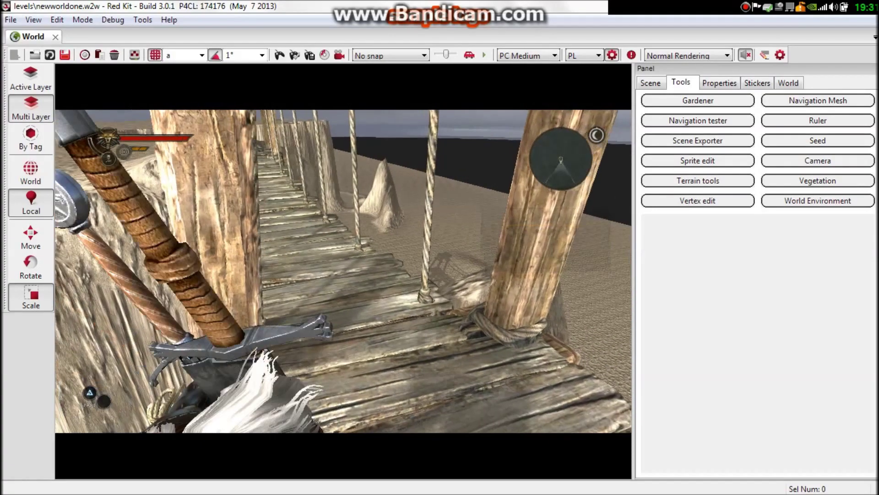
pyautogui.press('w')
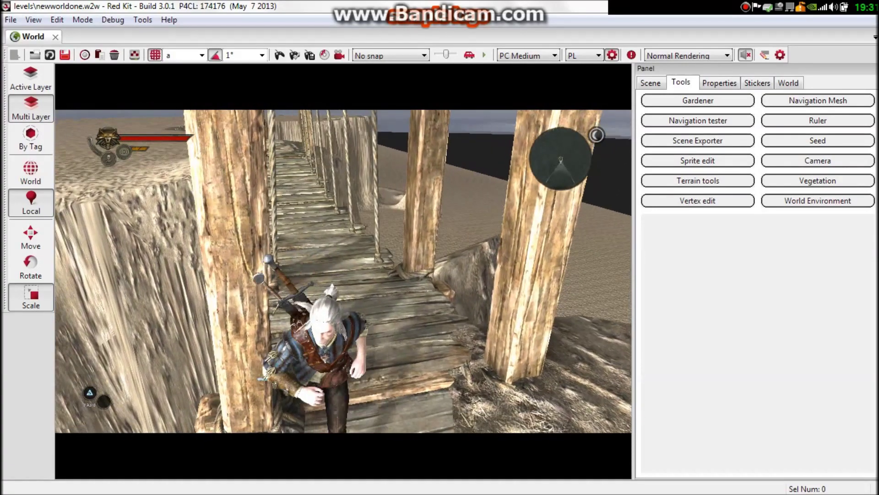
pyautogui.press('w')
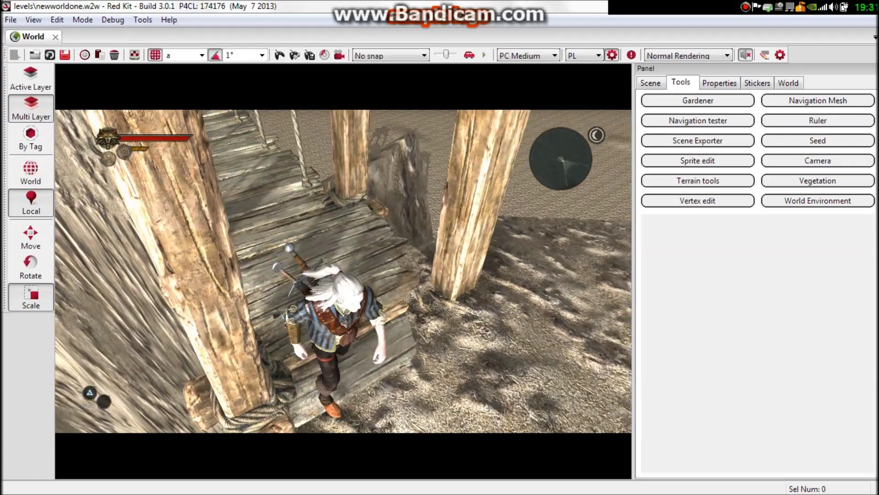
pyautogui.press('w')
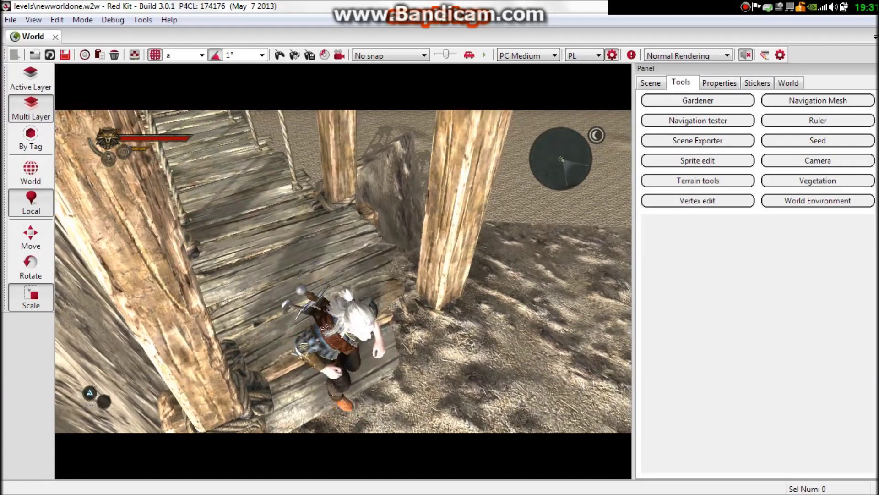
pyautogui.press('w')
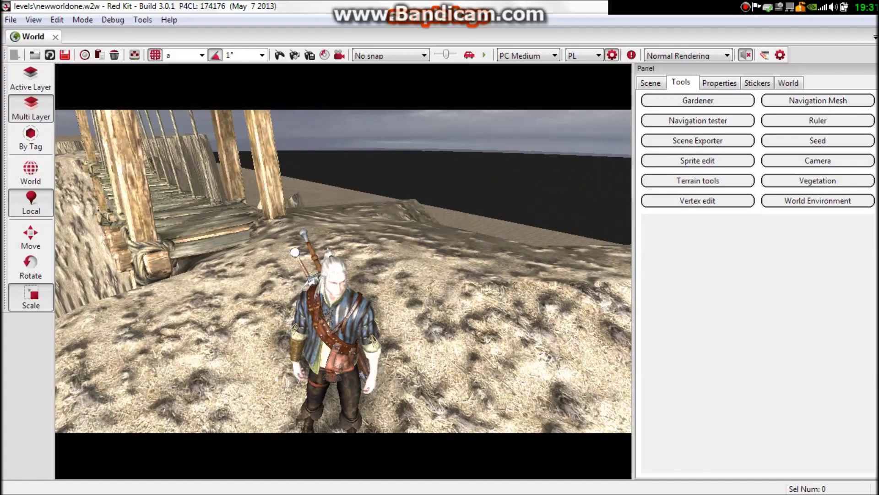
pyautogui.press('Escape')
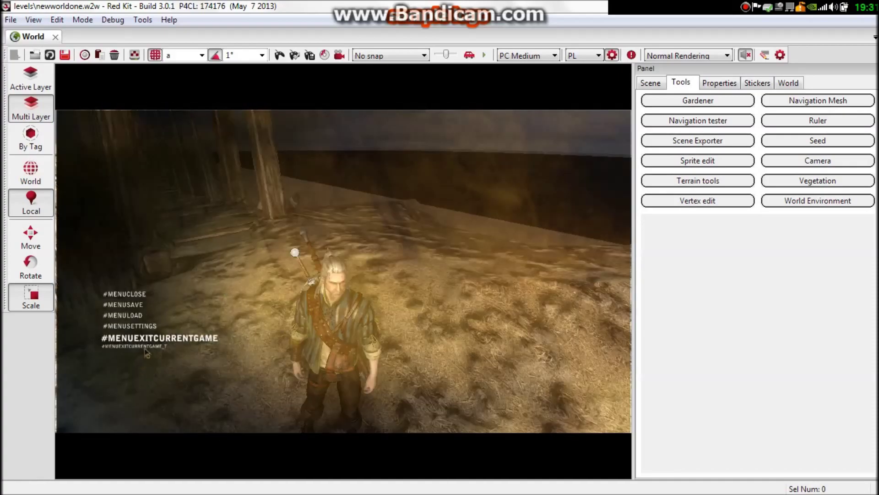
pyautogui.click(160, 337)
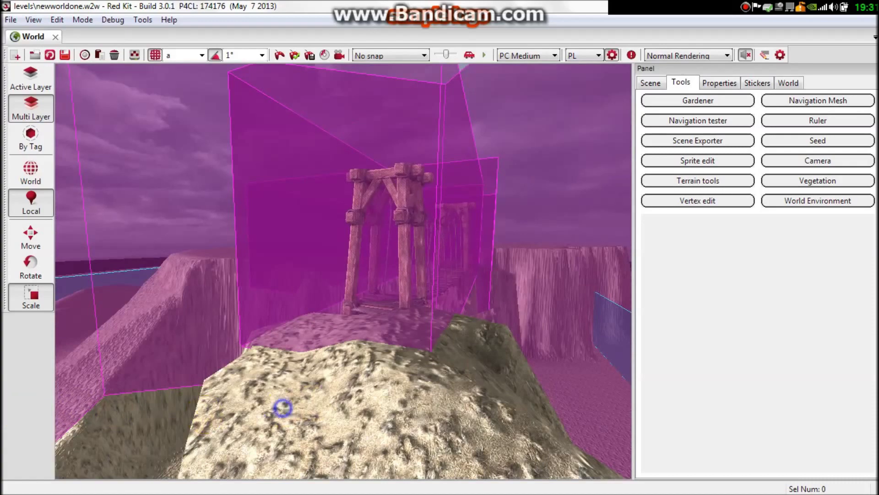
# - Add a layer named 'house' under the area_ravine group, then bring up the Asset Browser
pyautogui.moveTo(283, 408); pyautogui.dragTo(481, 384, button='right')
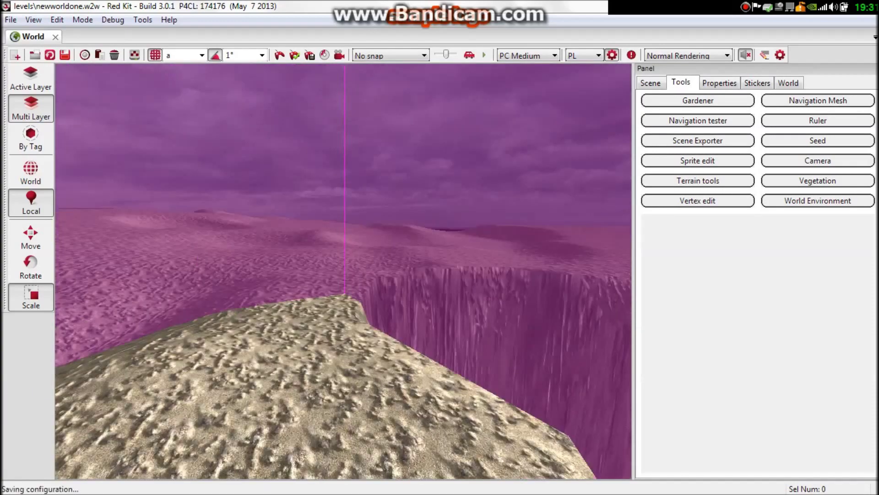
pyautogui.moveTo(344, 406); pyautogui.dragTo(408, 375, button='right')
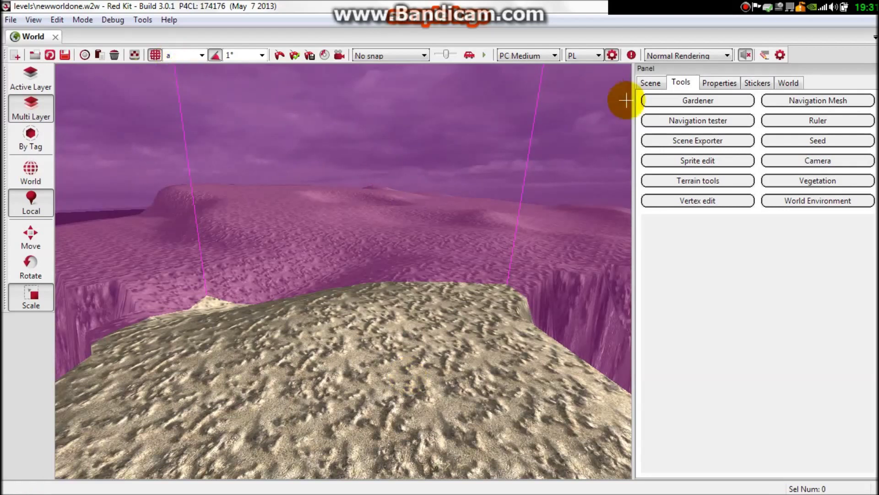
pyautogui.click(648, 83)
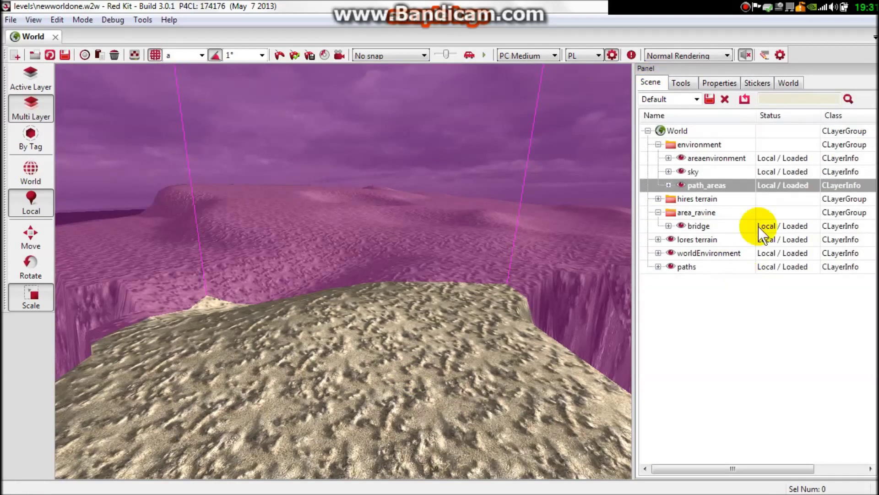
pyautogui.rightClick(694, 215)
pyautogui.click(722, 335)
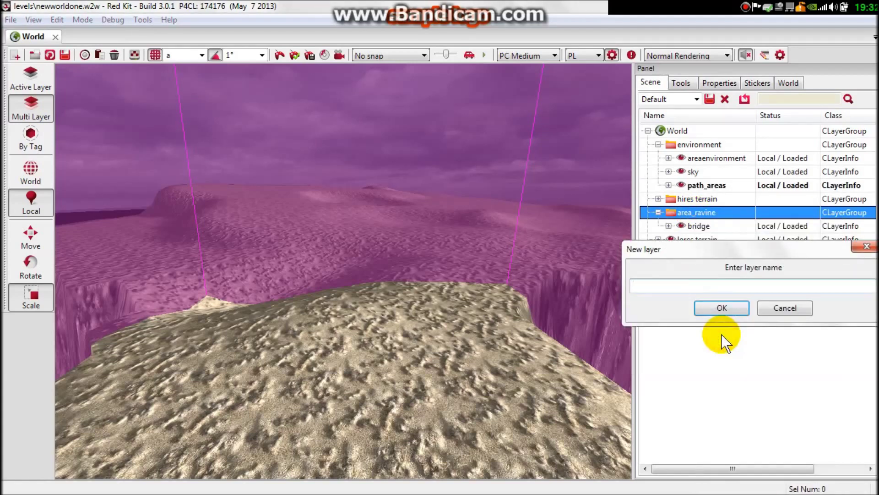
pyautogui.write('house')
pyautogui.press('Return')
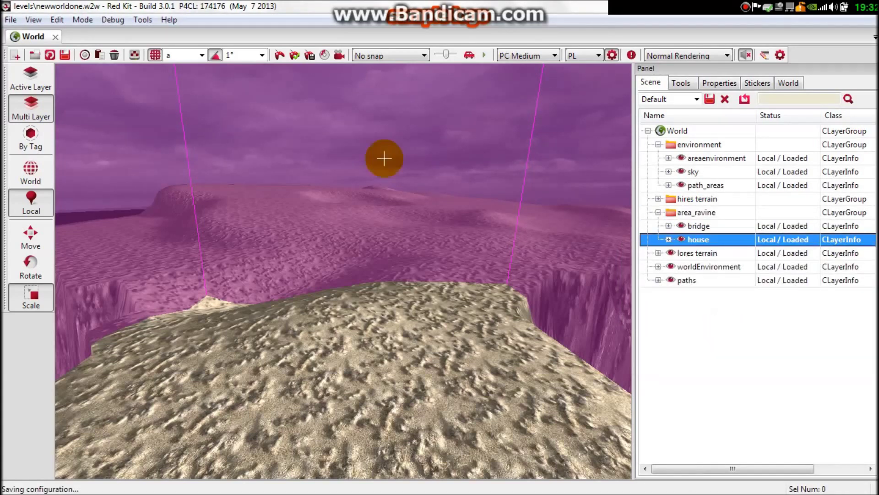
pyautogui.click(131, 54)
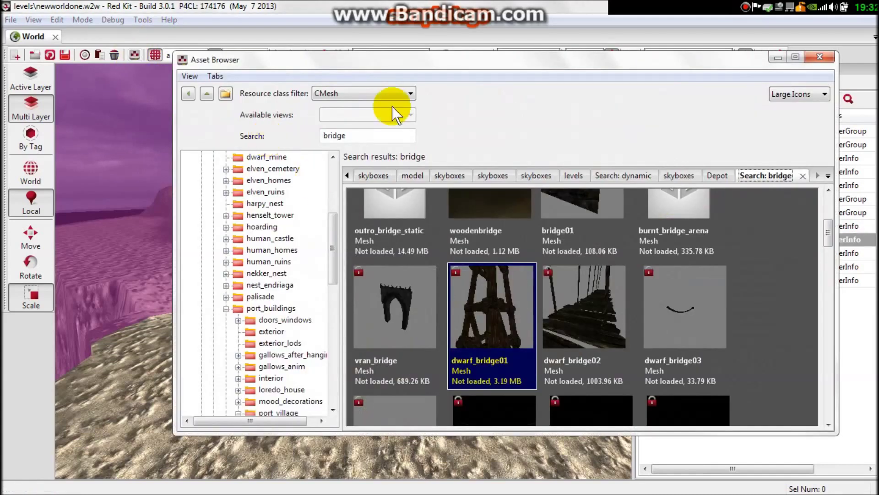
# - Set the Asset Browser resource class filter to (all)
pyautogui.click(389, 93)
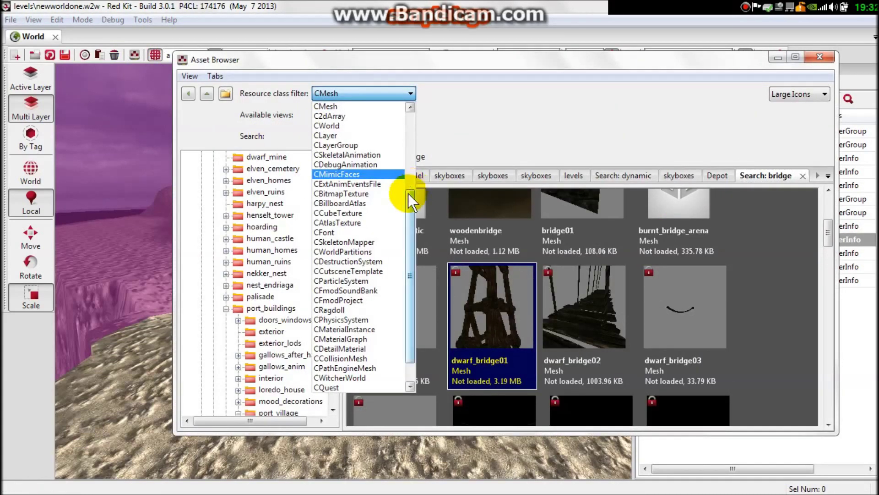
pyautogui.moveTo(408, 195); pyautogui.dragTo(413, 113)
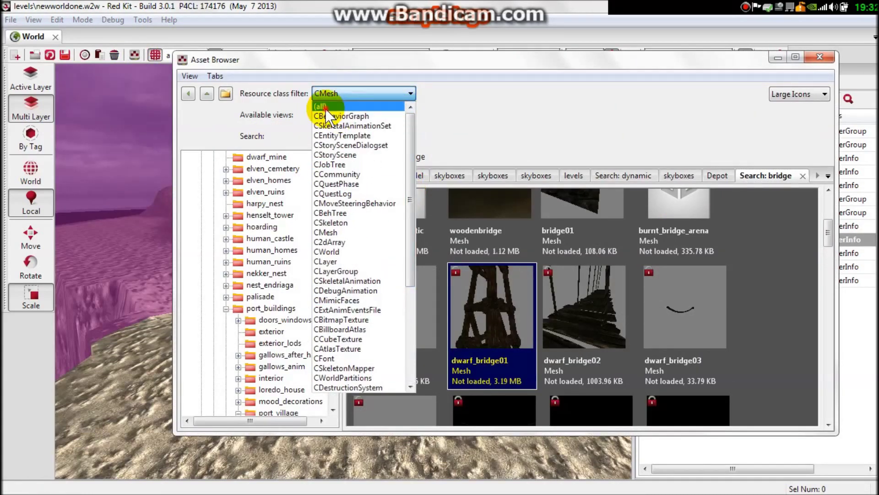
pyautogui.click(324, 107)
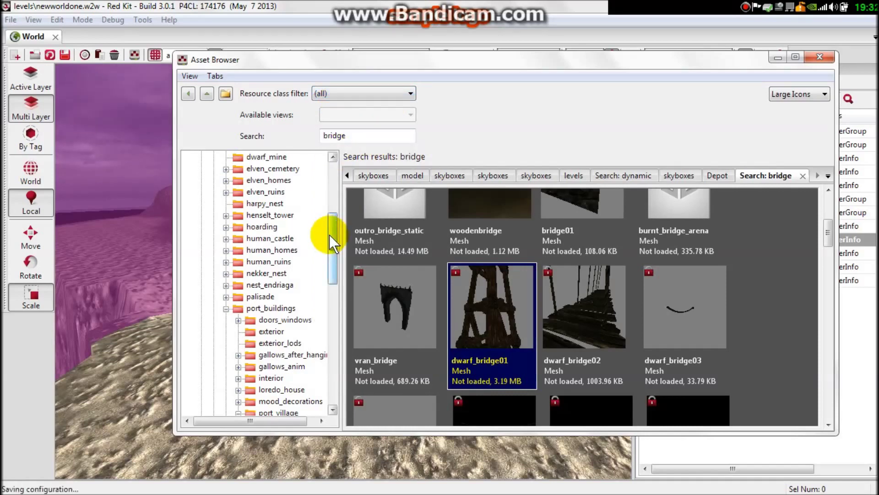
pyautogui.moveTo(329, 235); pyautogui.dragTo(332, 165)
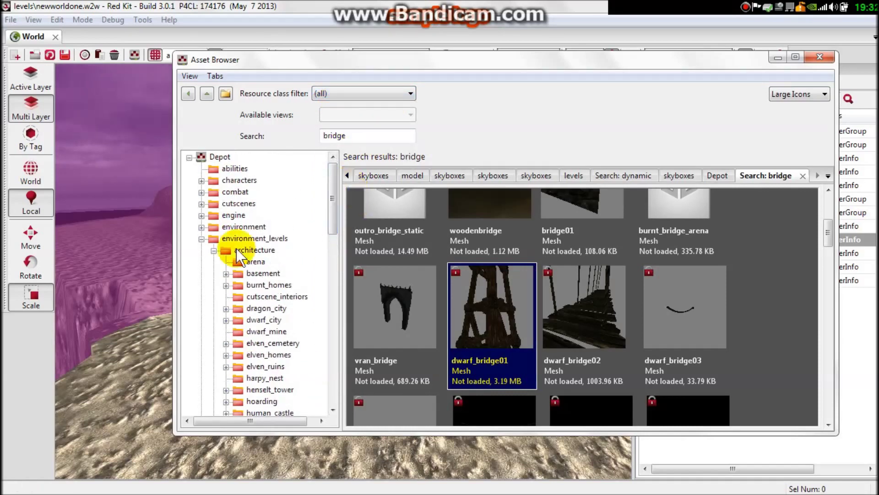
# - Browse Depot > architecture > port_buildings > port_village and open port_village_house01
pyautogui.click(211, 250)
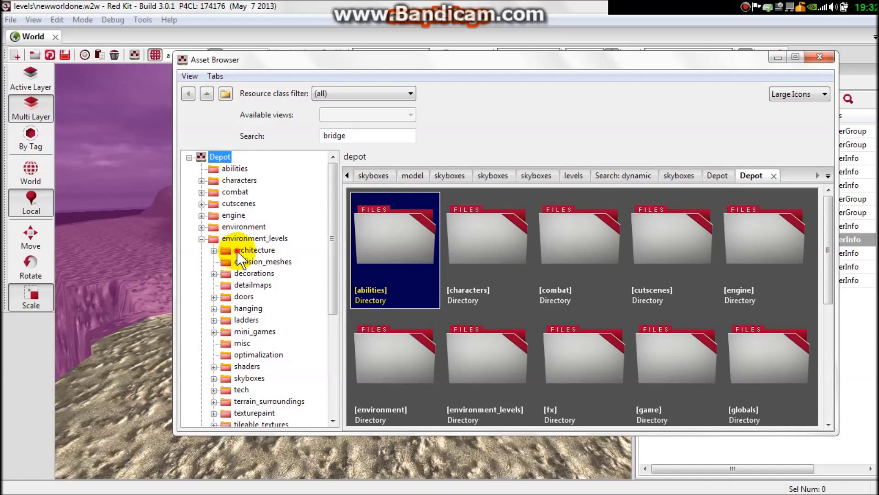
pyautogui.doubleClick(237, 250)
pyautogui.doubleClick(271, 389)
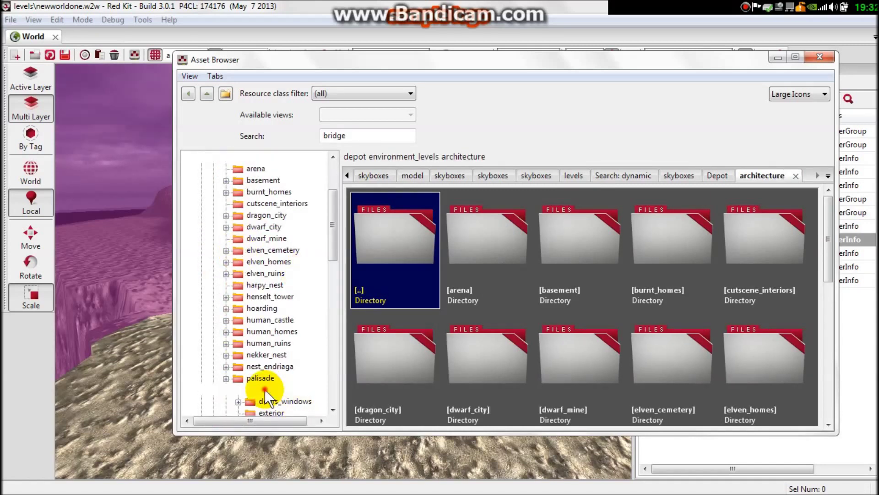
pyautogui.moveTo(333, 250); pyautogui.dragTo(326, 307)
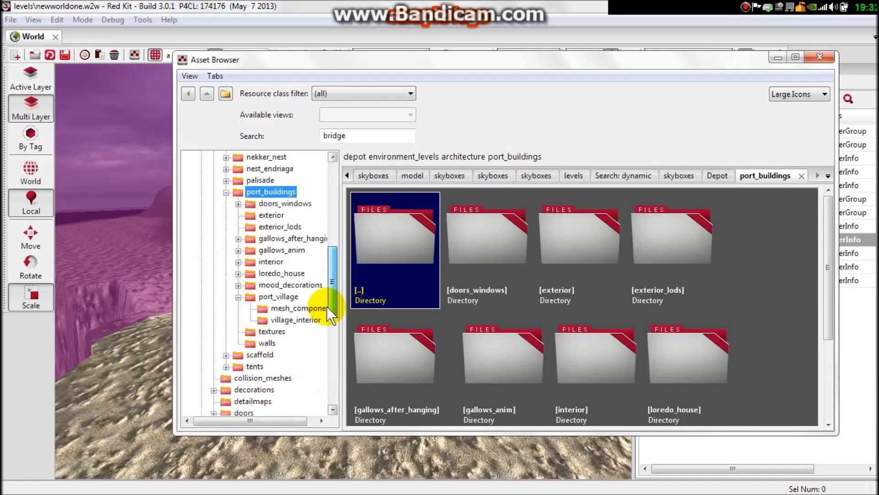
pyautogui.doubleClick(277, 295)
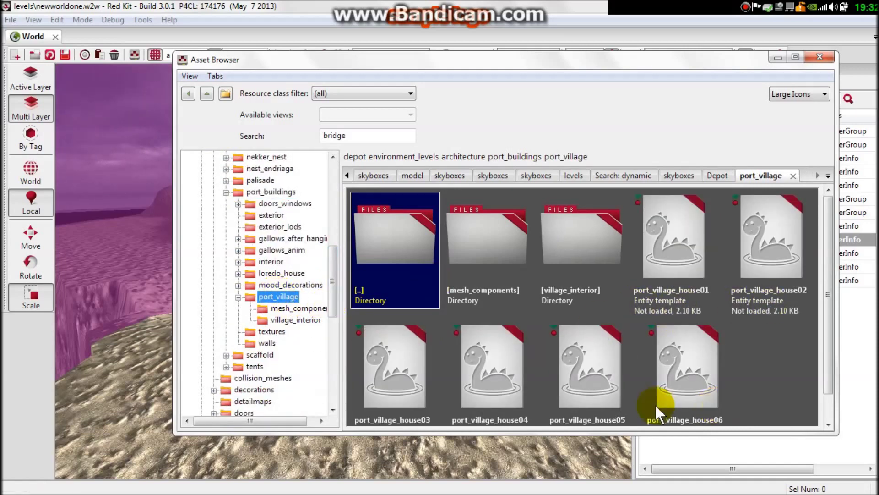
pyautogui.moveTo(830, 270); pyautogui.dragTo(830, 290)
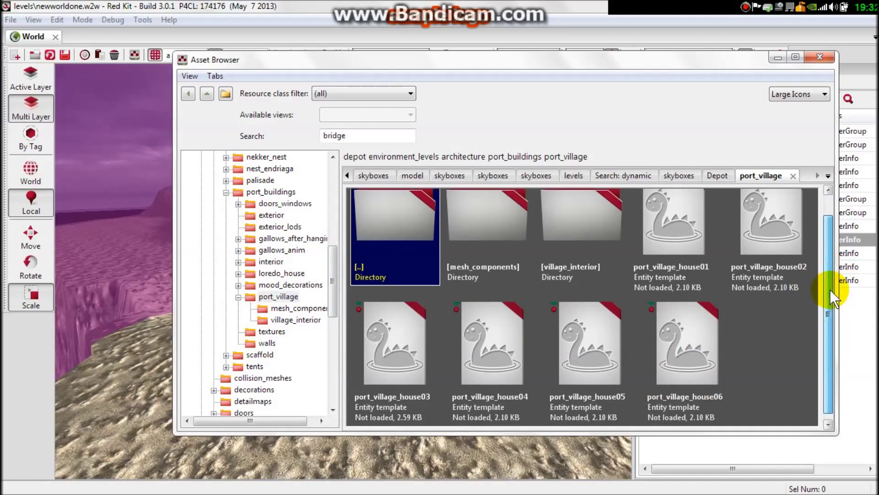
pyautogui.click(680, 240)
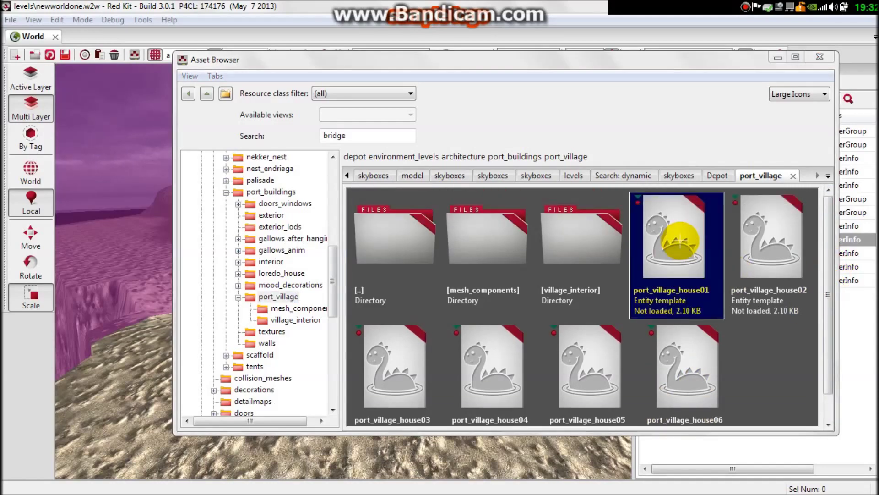
pyautogui.doubleClick(680, 241)
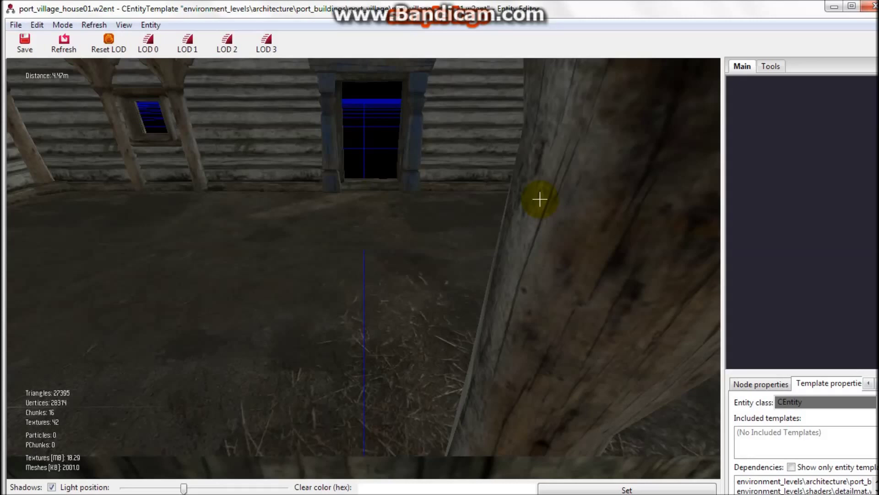
pyautogui.scroll(-8, 539, 199)
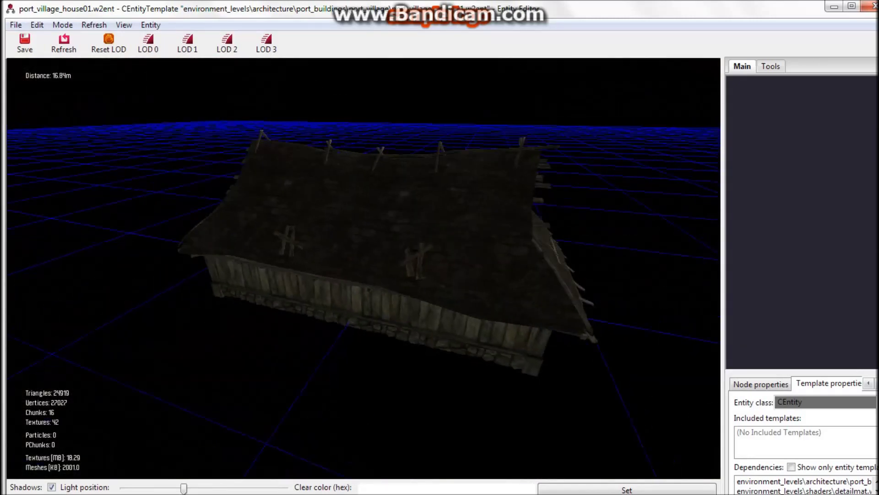
# - In port_village_house01, move the side frame building's CStaticMeshComponent left along X
pyautogui.moveTo(412, 275); pyautogui.dragTo(310, 275, button='right')
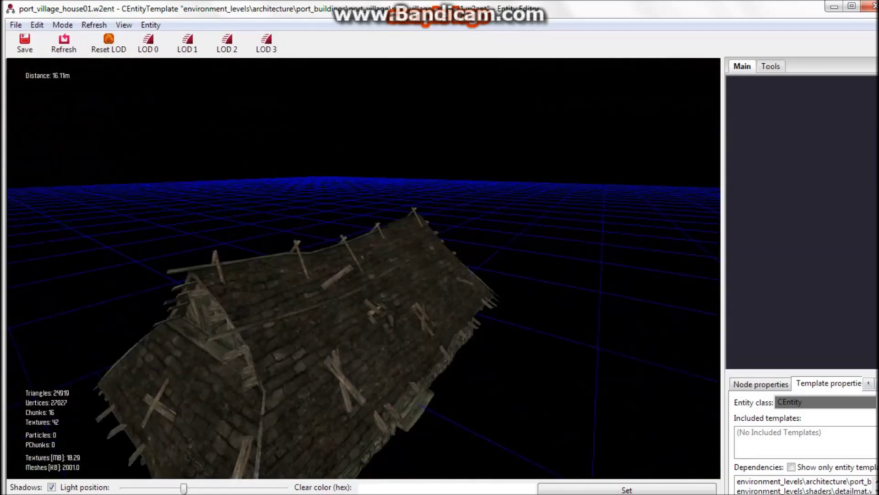
pyautogui.moveTo(413, 275); pyautogui.dragTo(439, 289, button='right')
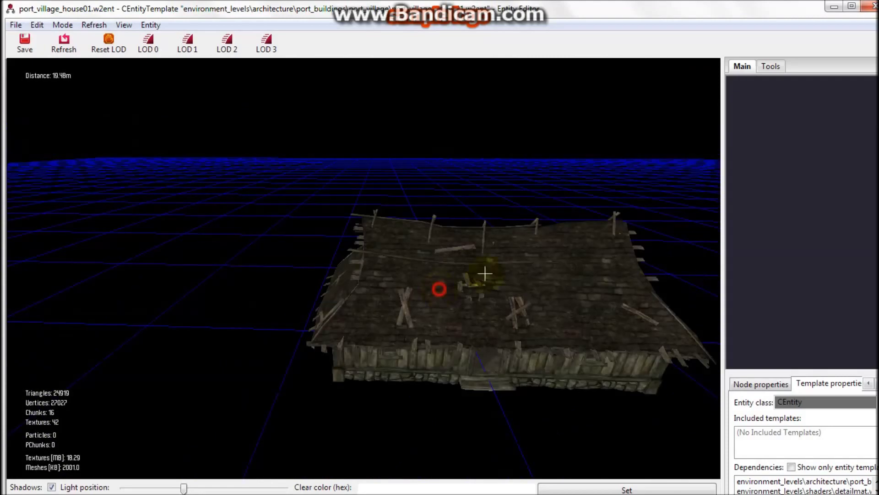
pyautogui.click(484, 274)
pyautogui.moveTo(723, 224); pyautogui.dragTo(560, 243)
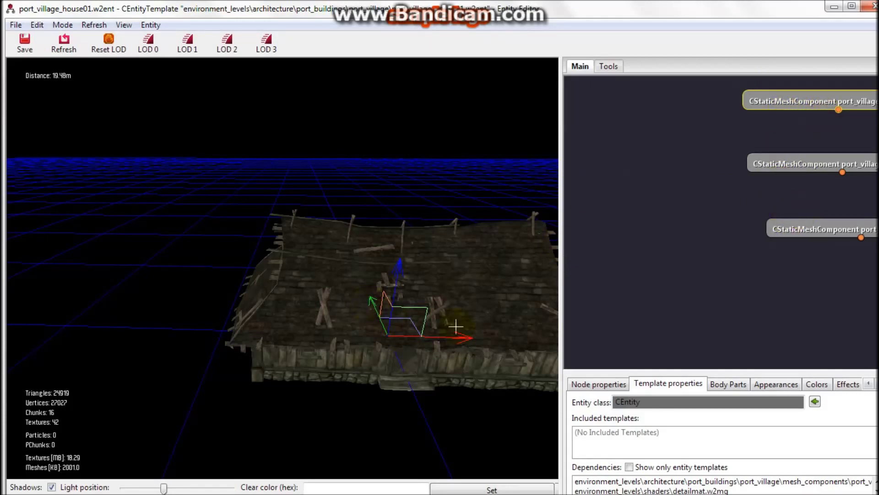
pyautogui.moveTo(273, 320); pyautogui.dragTo(299, 315, button='right')
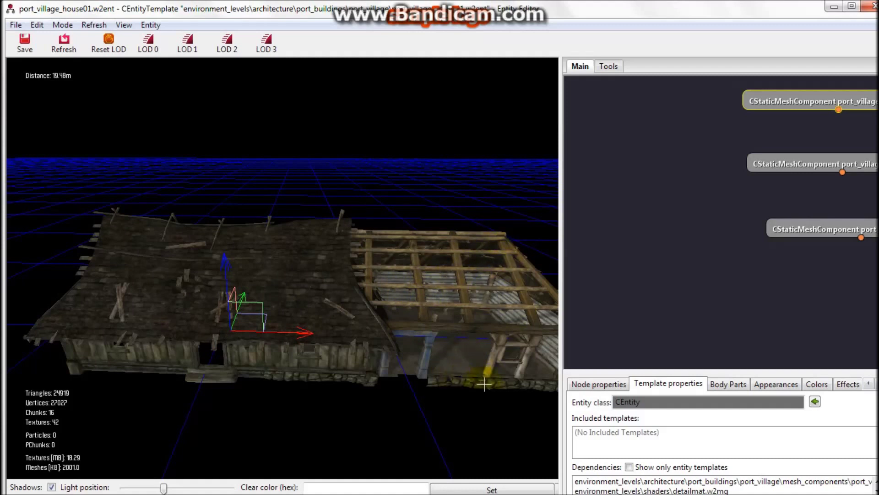
pyautogui.click(798, 229)
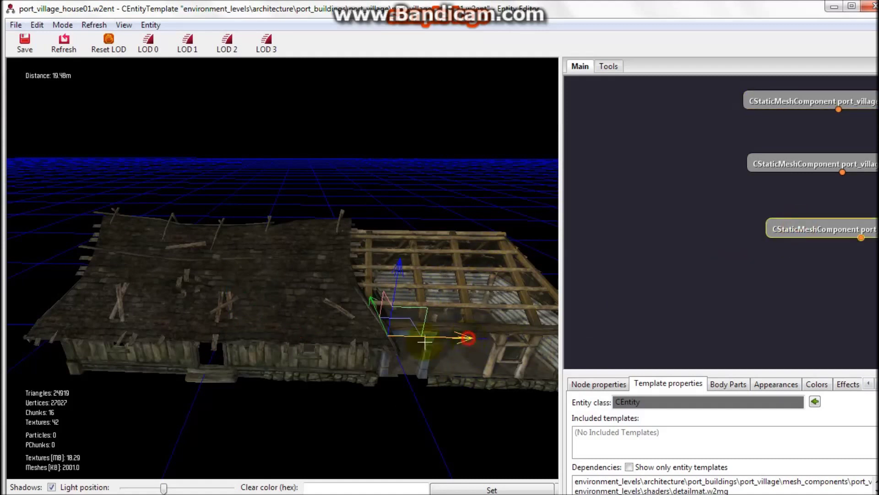
pyautogui.moveTo(425, 340); pyautogui.dragTo(393, 331)
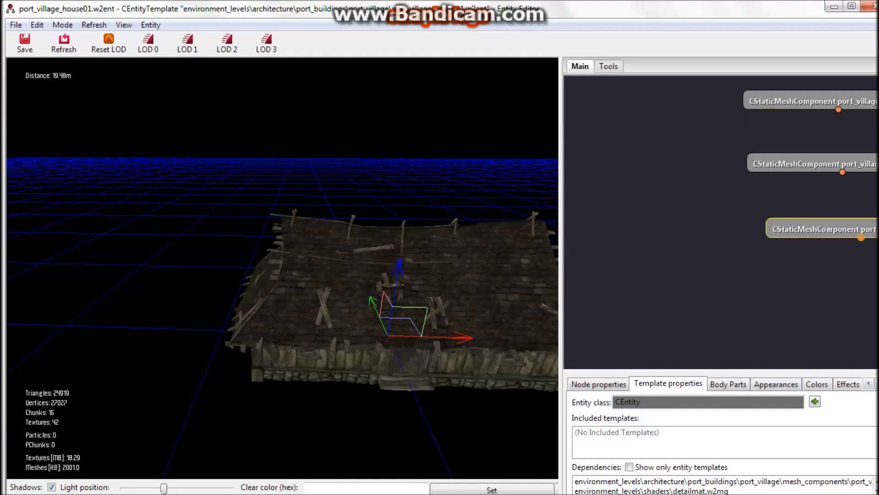
# - Close the entity editor and Asset Browser, returning to the level with the house
pyautogui.click(871, 8)
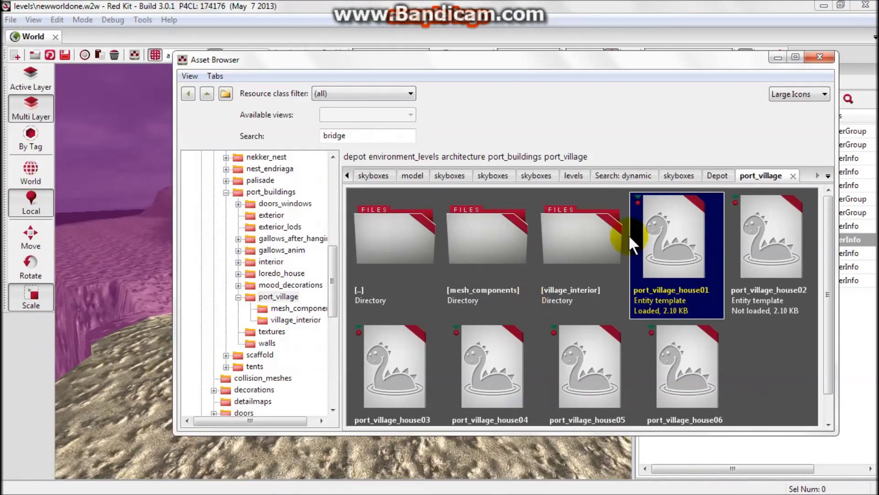
pyautogui.moveTo(659, 237); pyautogui.dragTo(155, 357)
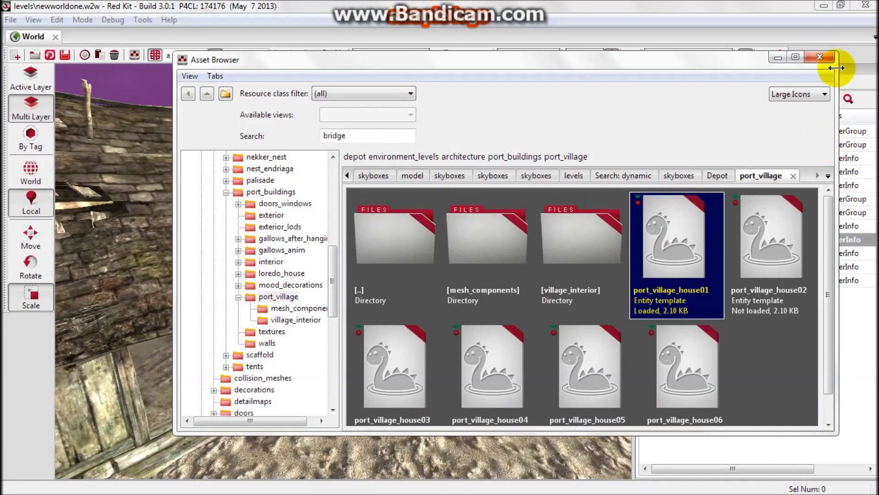
pyautogui.click(821, 61)
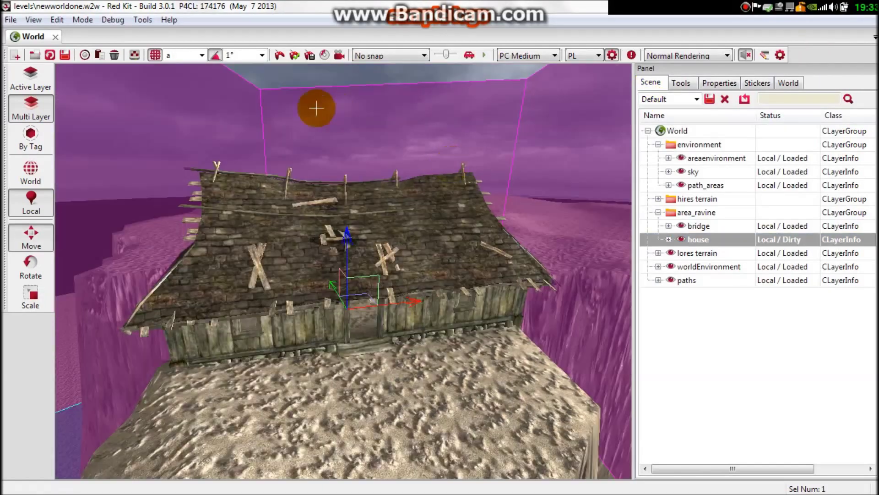
pyautogui.click(681, 83)
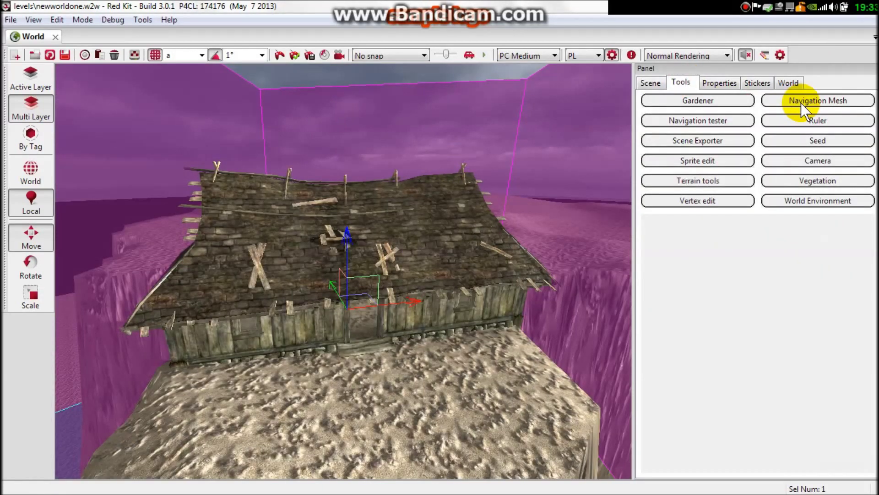
# - Collect geometry, generate and filter the navigation mesh, then launch the level in-game
pyautogui.click(801, 104)
pyautogui.click(746, 264)
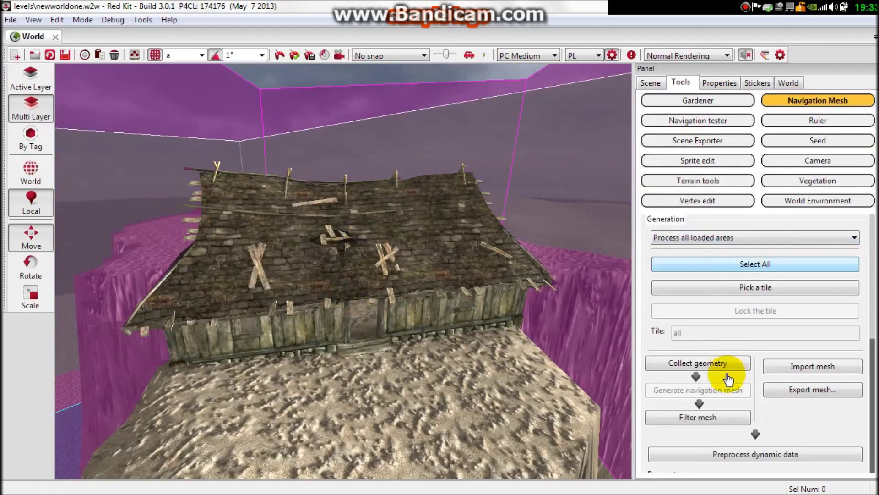
pyautogui.click(697, 363)
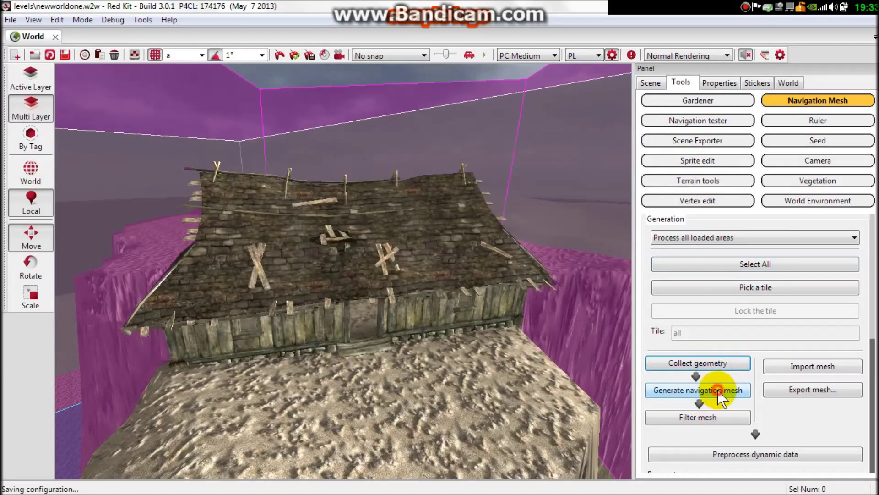
pyautogui.click(717, 389)
pyautogui.click(714, 417)
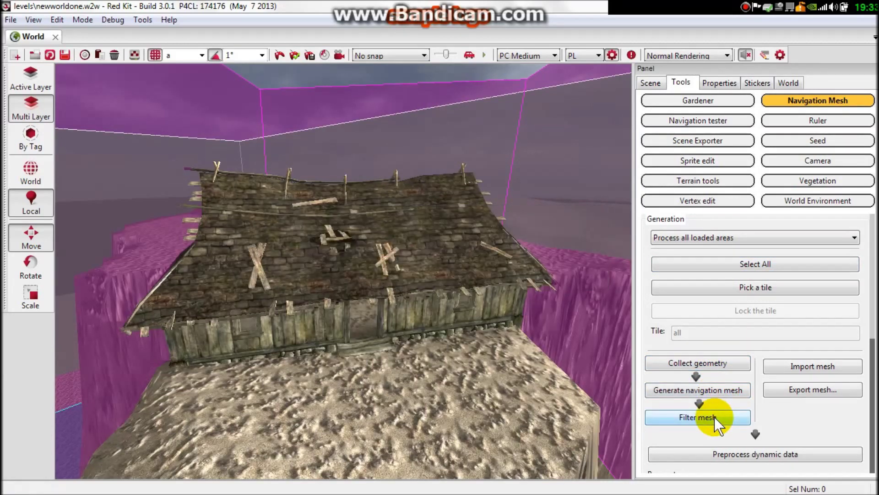
pyautogui.scroll(1, 389, 390)
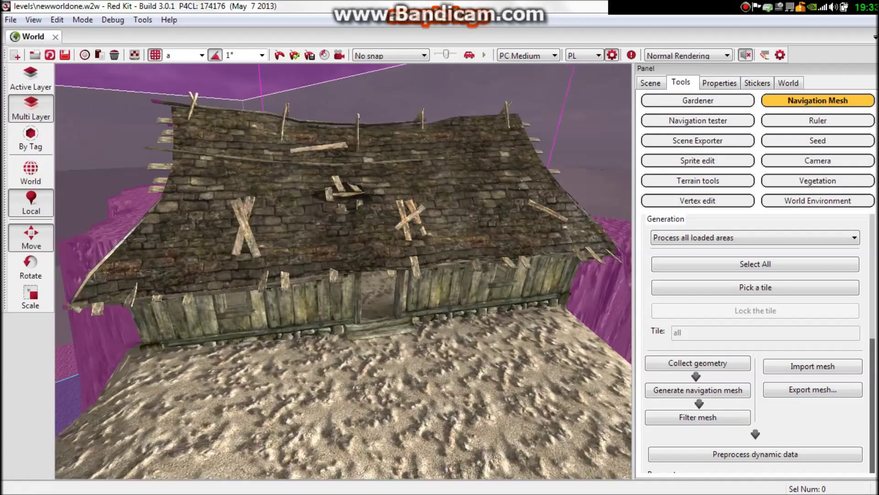
pyautogui.scroll(5, 389, 391)
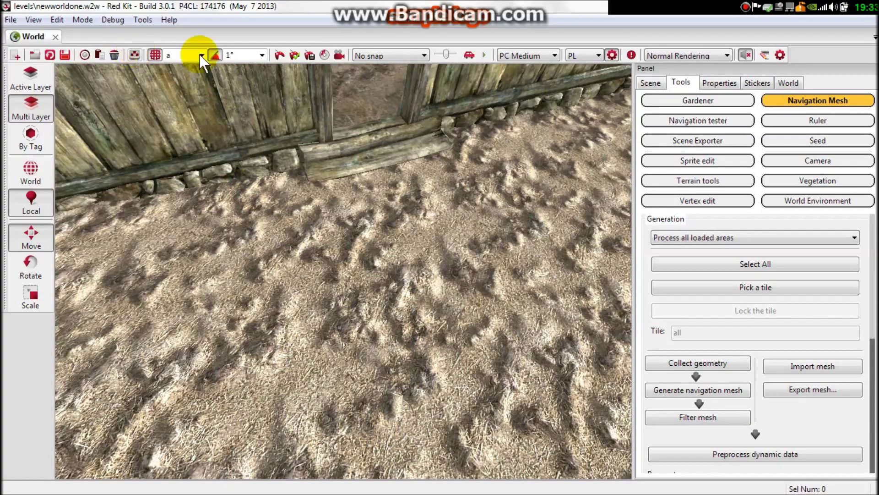
pyautogui.click(295, 55)
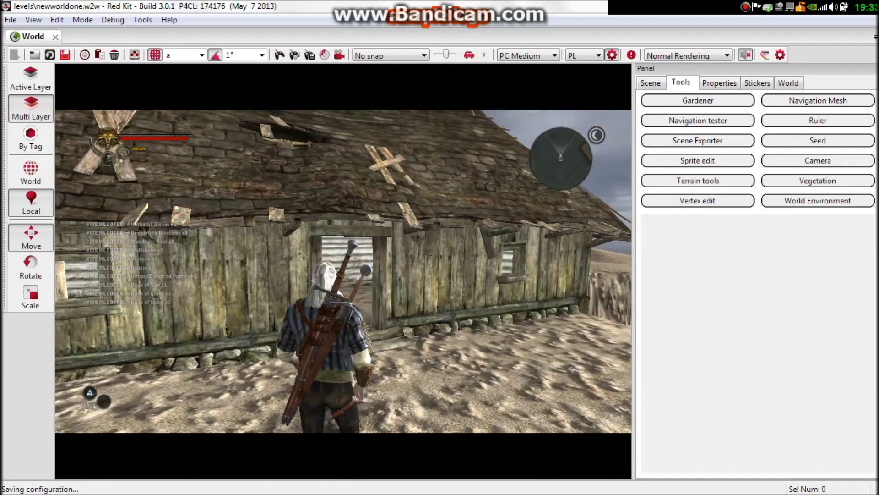
# - Walk Geralt into the house, back out, and along its wall toward the rope bridge
pyautogui.press('w')
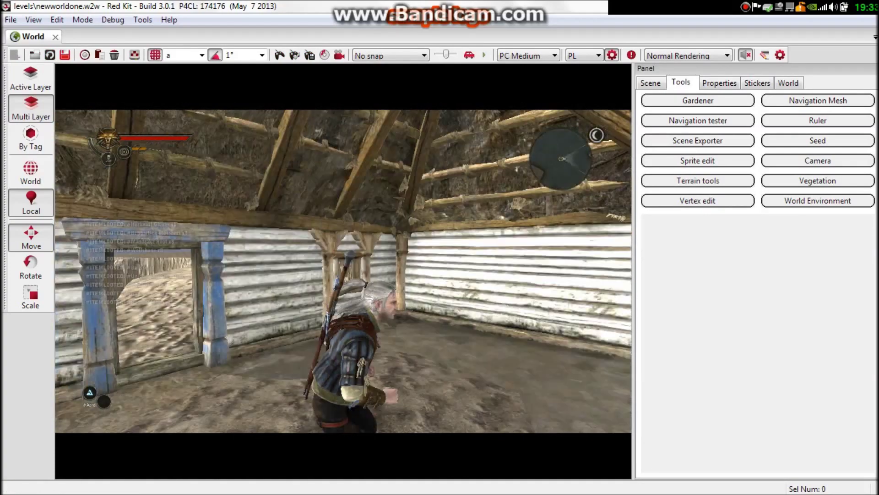
pyautogui.press('w')
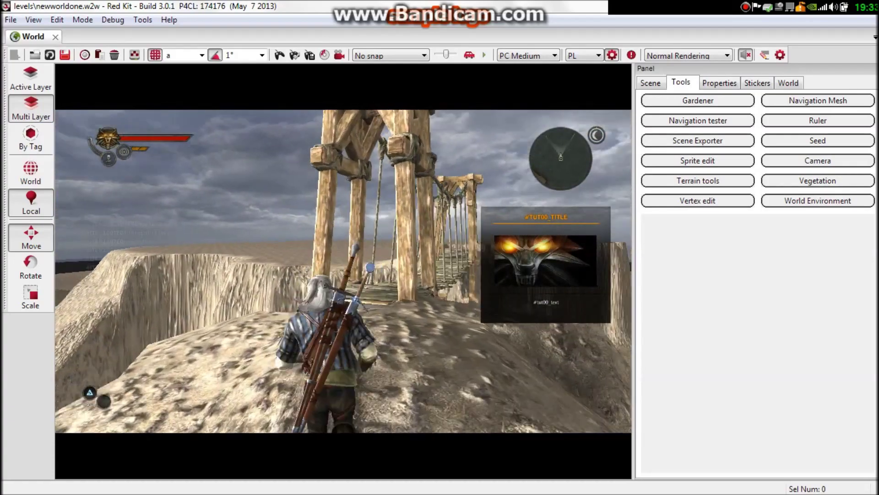
pyautogui.press('w')
pyautogui.press('w')
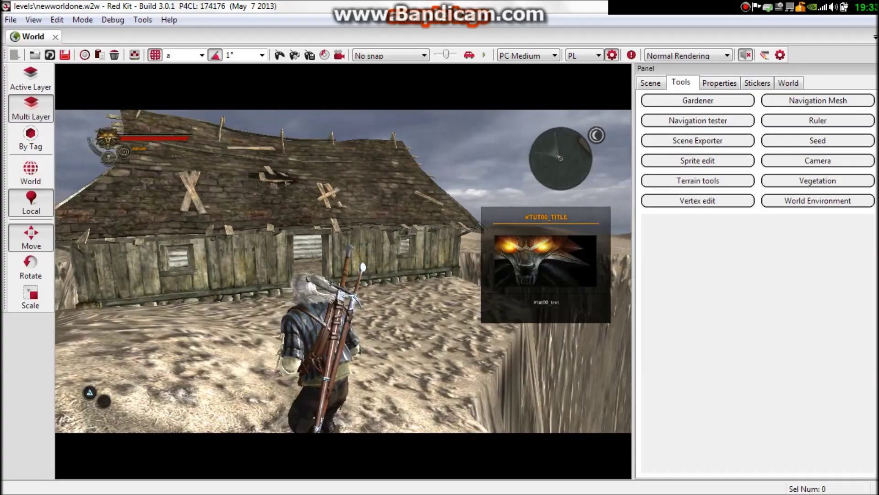
pyautogui.press('w')
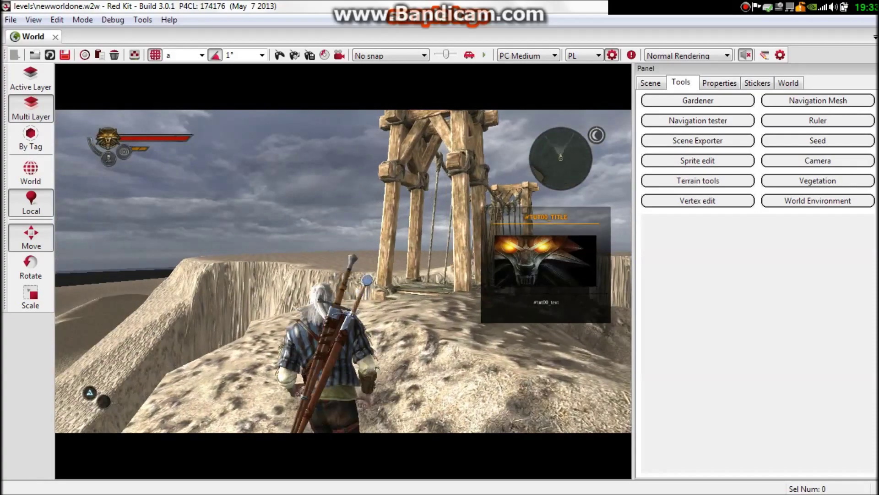
pyautogui.press('w')
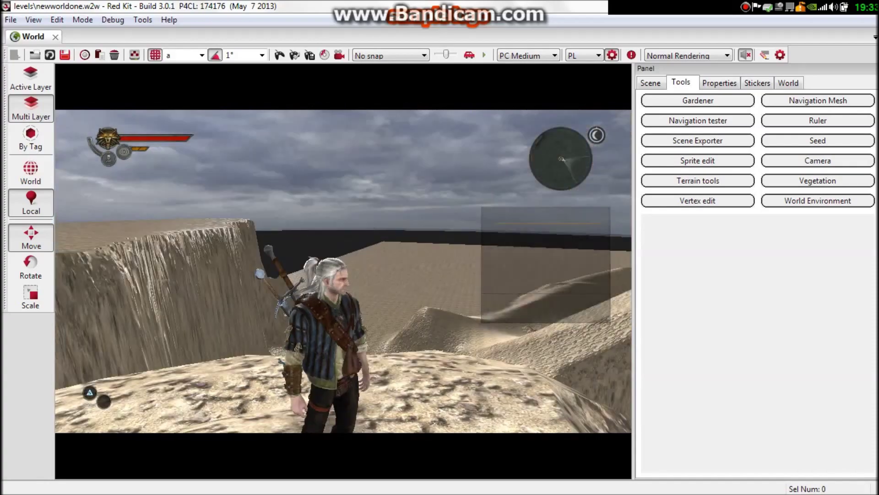
# - Run Geralt toward the house while swinging the camera between the house and rope bridge
pyautogui.moveTo(344, 275); pyautogui.dragTo(481, 275)
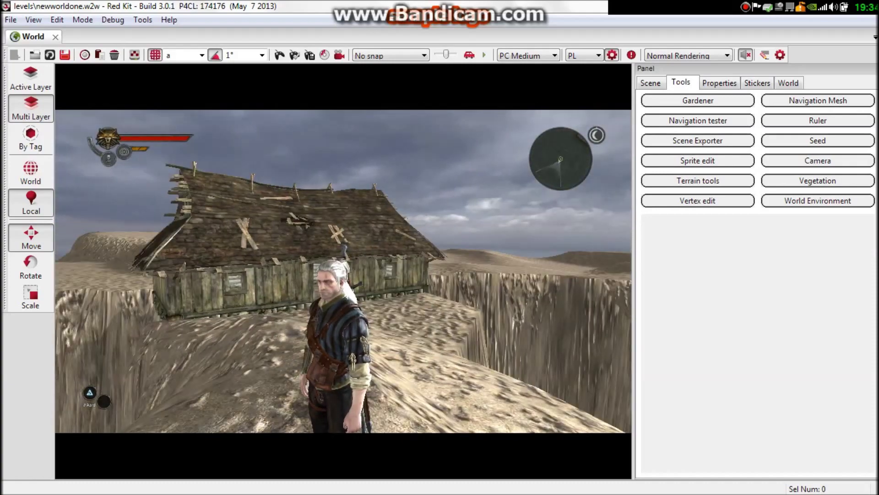
pyautogui.press('w')
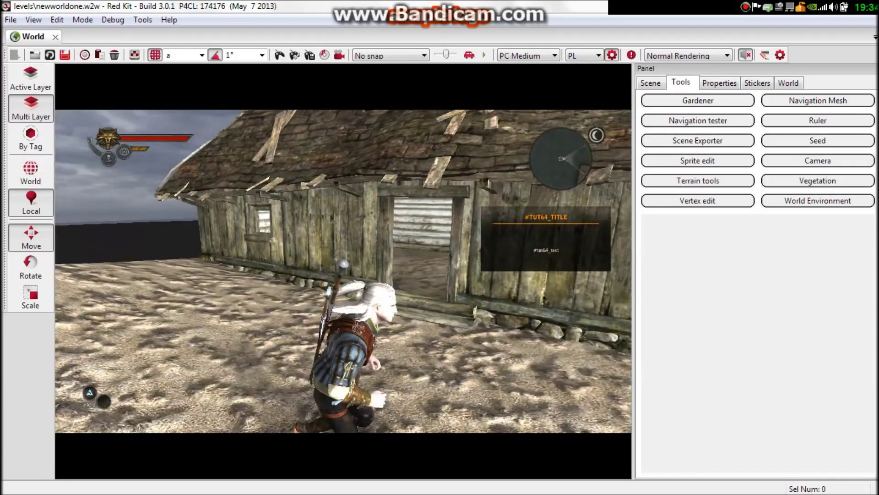
pyautogui.moveTo(275, 275); pyautogui.dragTo(447, 275)
pyautogui.moveTo(275, 275); pyautogui.dragTo(412, 275)
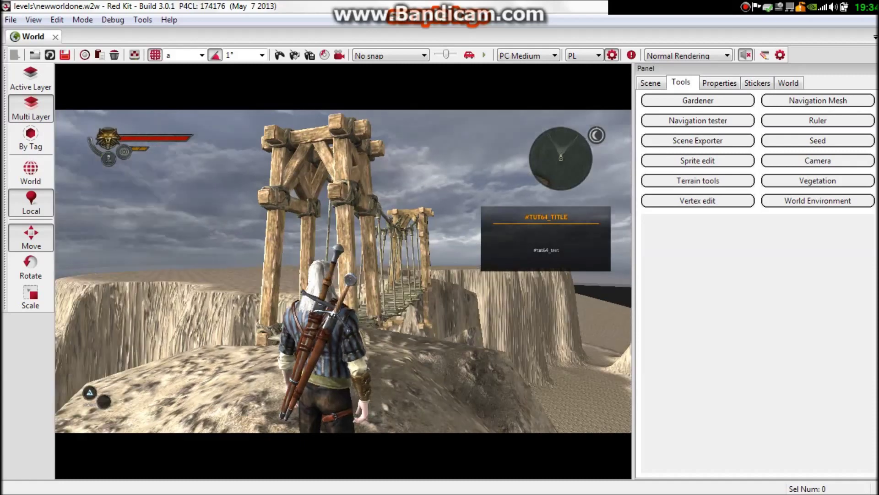
pyautogui.moveTo(413, 274); pyautogui.dragTo(206, 275)
pyautogui.moveTo(412, 275); pyautogui.dragTo(173, 275)
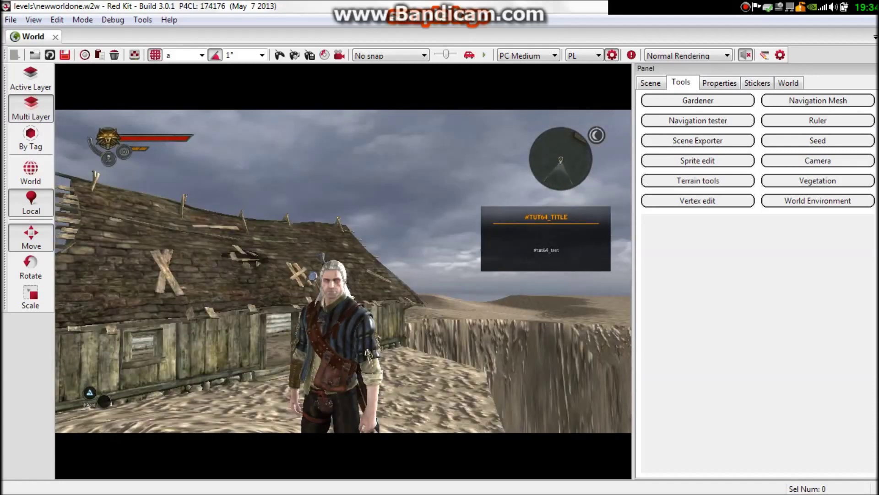